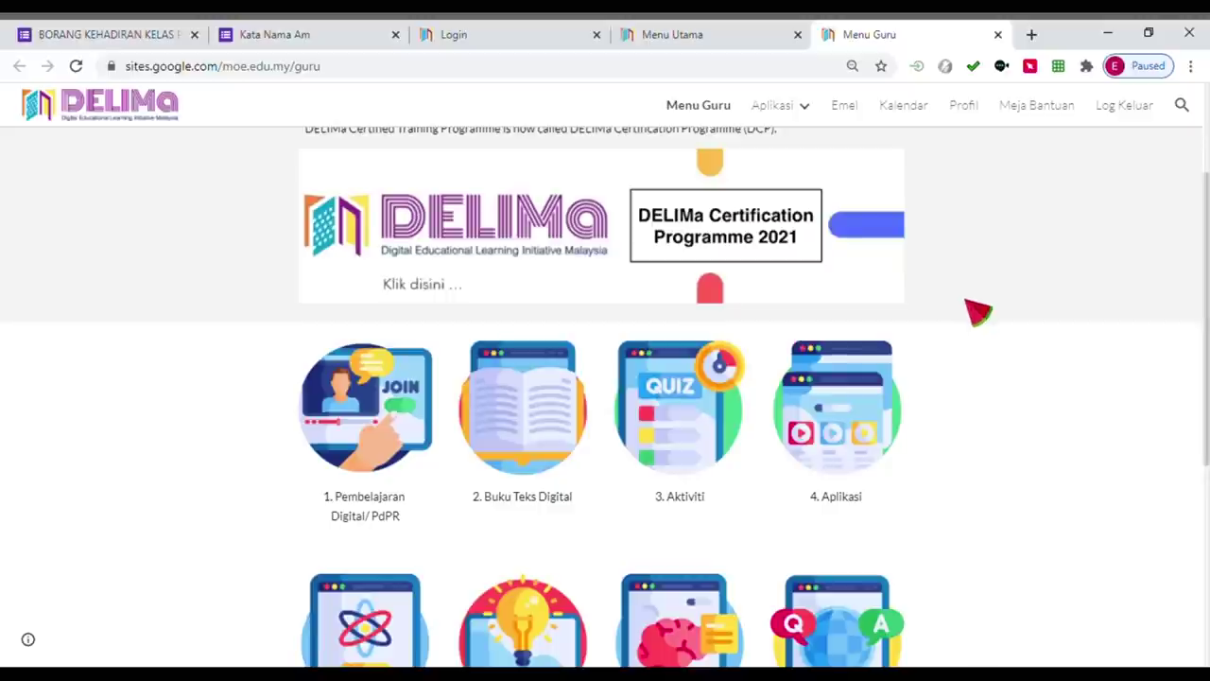
Open Blendspace from the Aplikasi page of the DELIMa teacher site
left_click(856, 402)
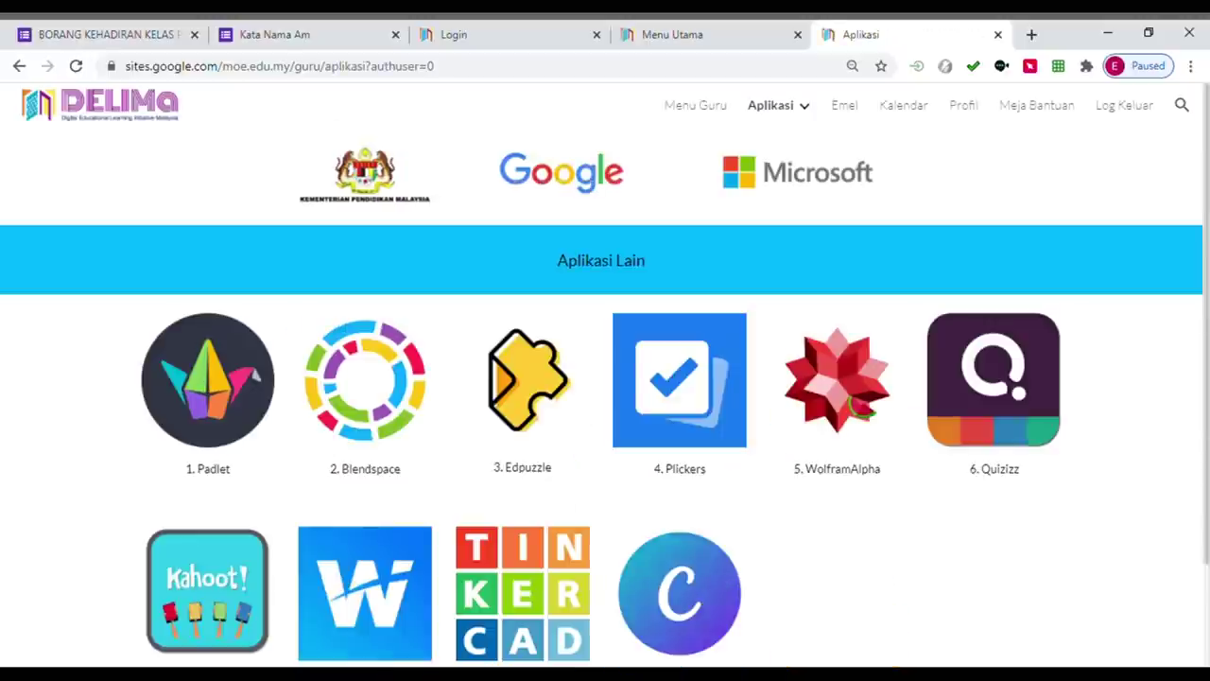
scroll(862, 406, "down", 1)
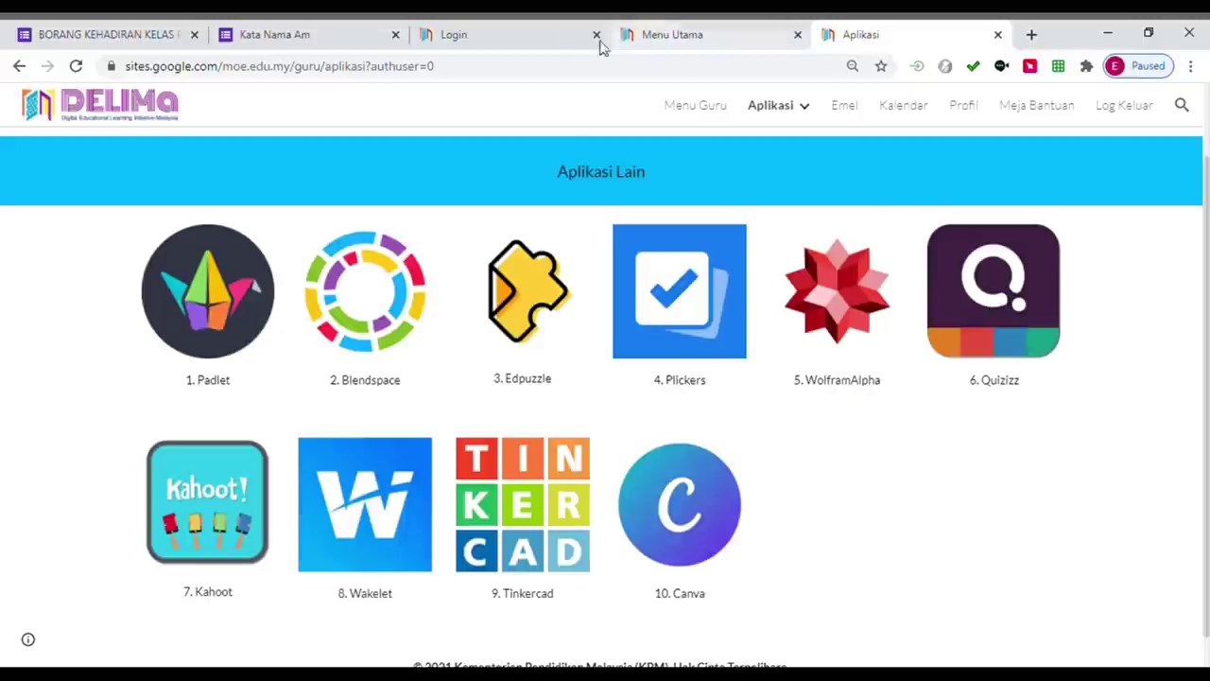
left_click(364, 331)
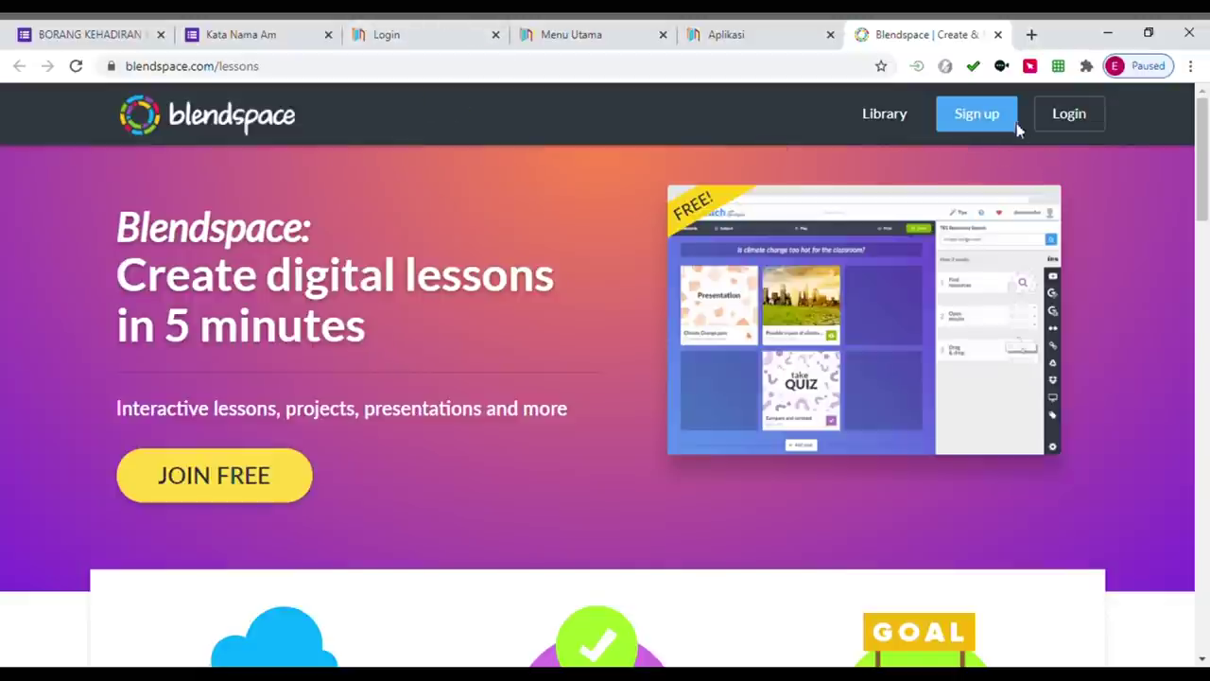
Sign up to Blendspace as a teacher with the moe-dl.edu.my Google account and allow the requested access
left_click(978, 114)
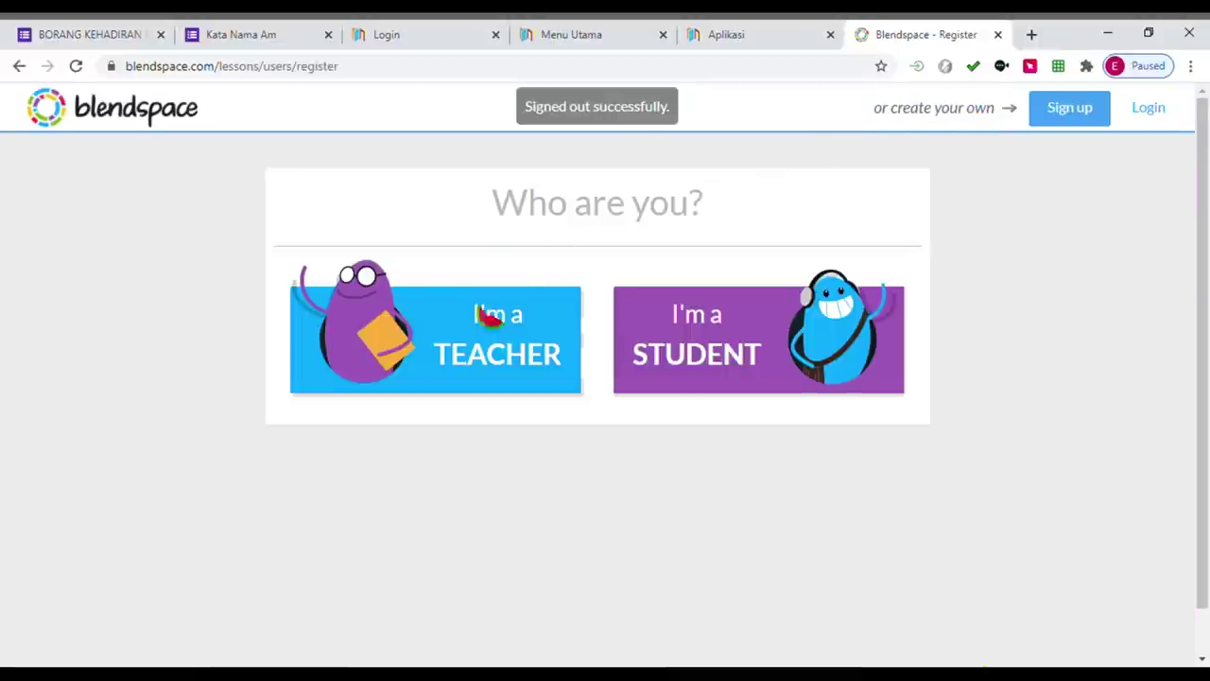
left_click(464, 378)
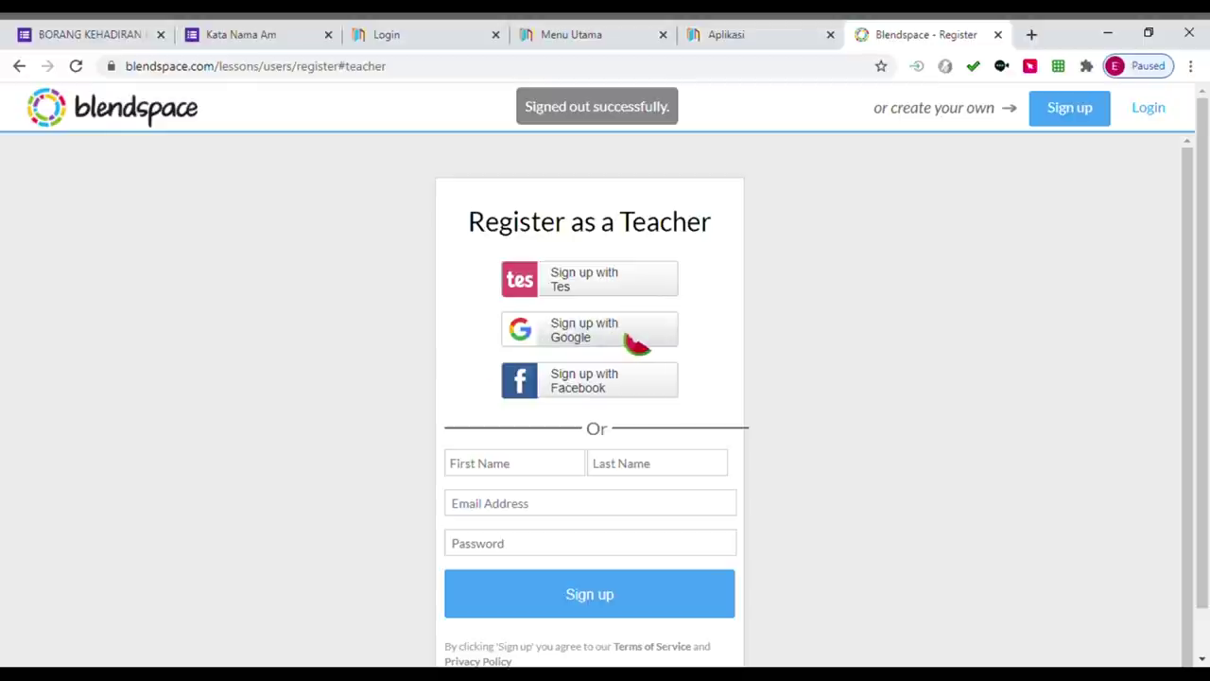
left_click(632, 341)
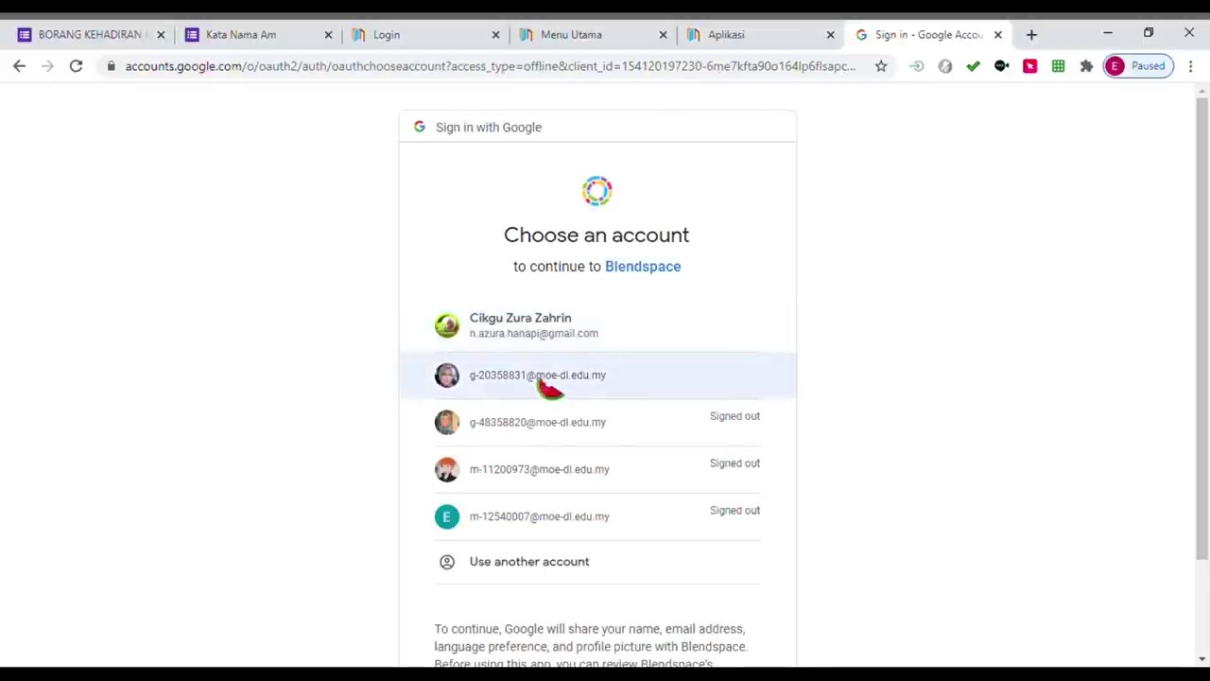
left_click(544, 378)
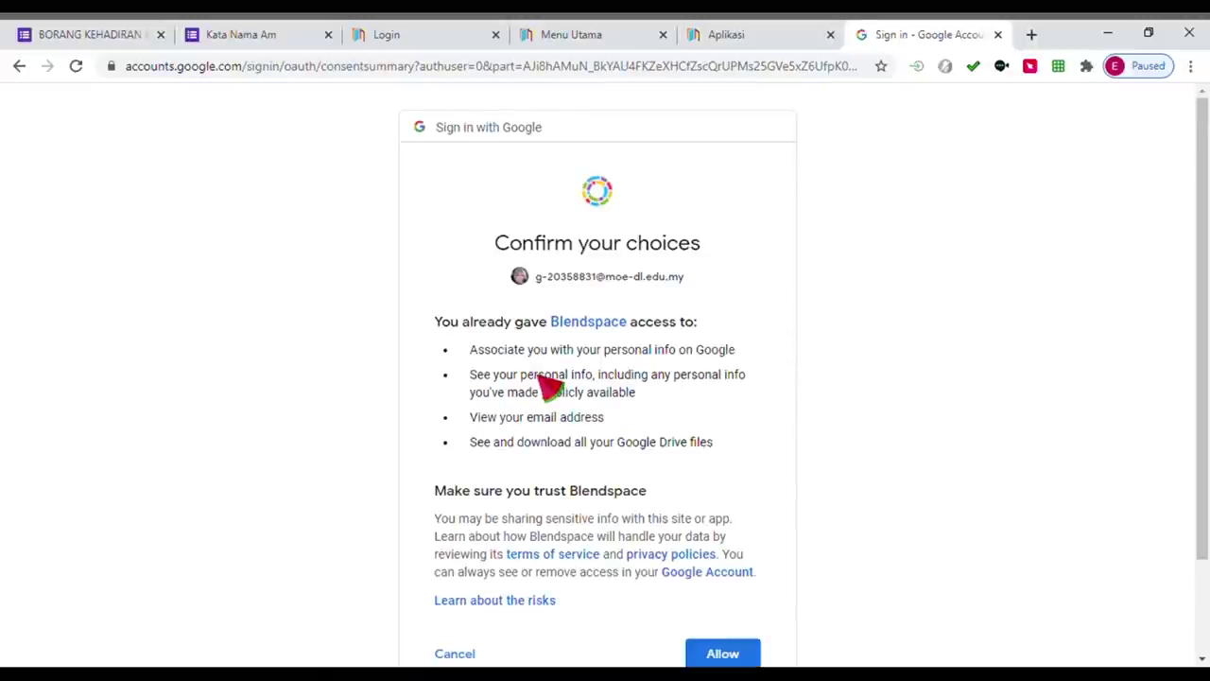
left_click(734, 655)
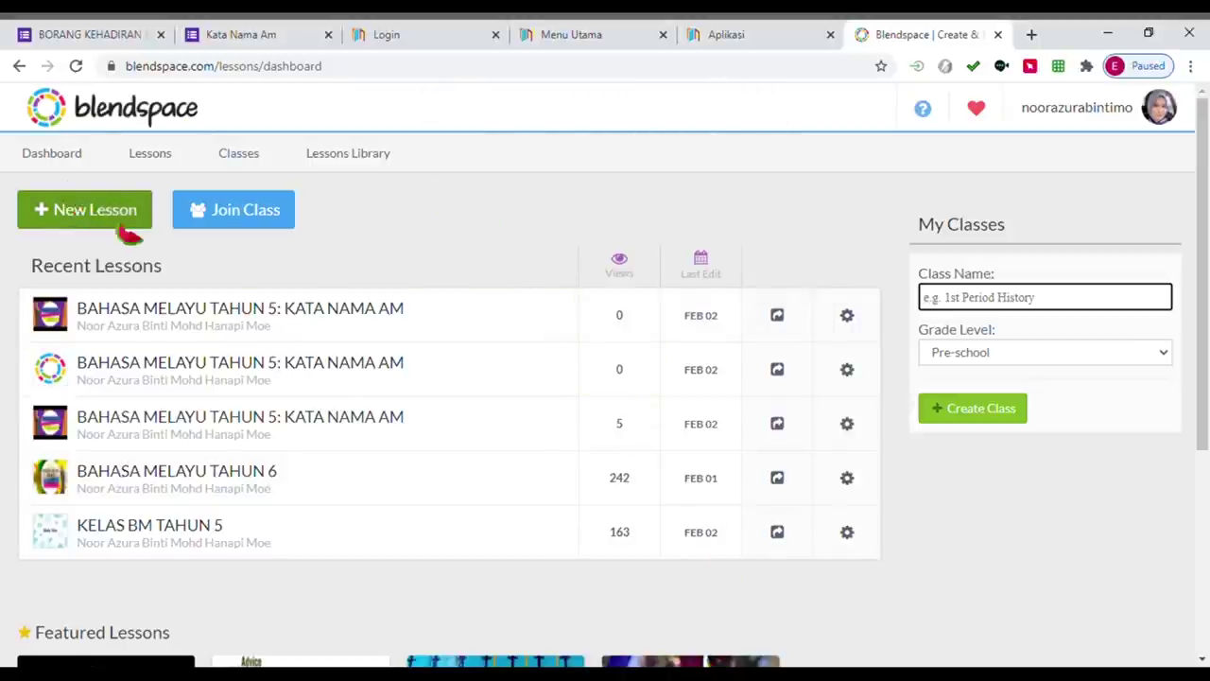
Create a new lesson titled "BAHASA MELAYU TAHUN 5: KATA NAMA AM" and view its management settings
left_click(75, 208)
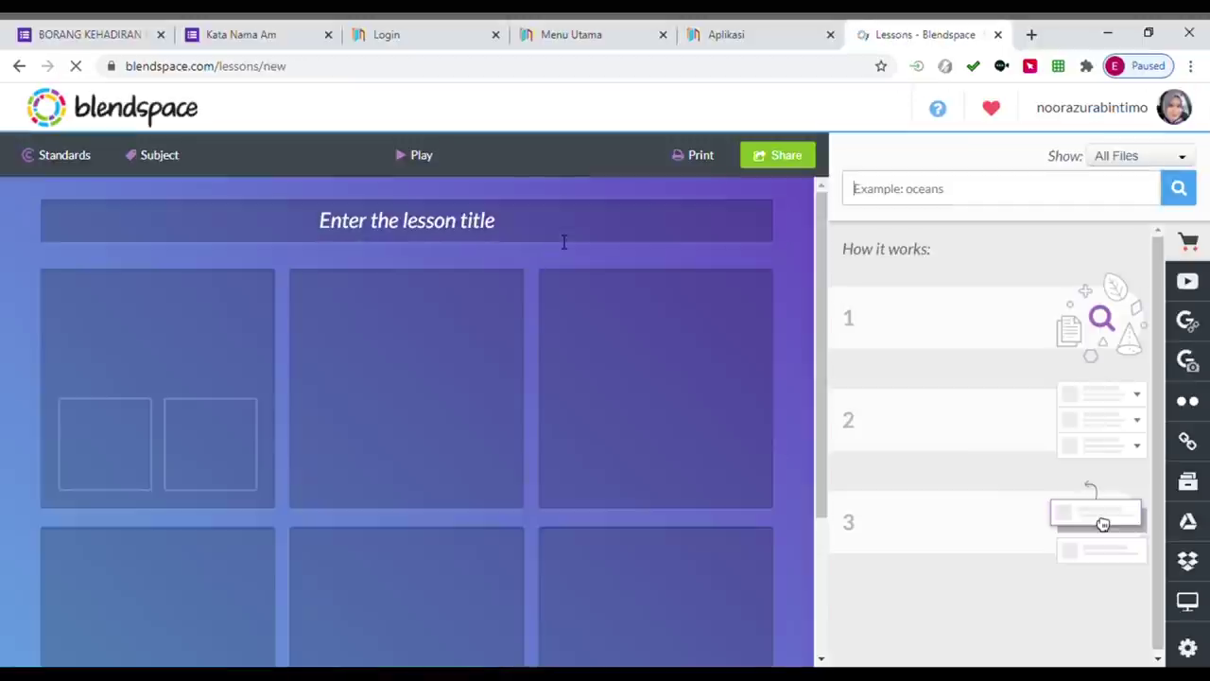
left_click(561, 233)
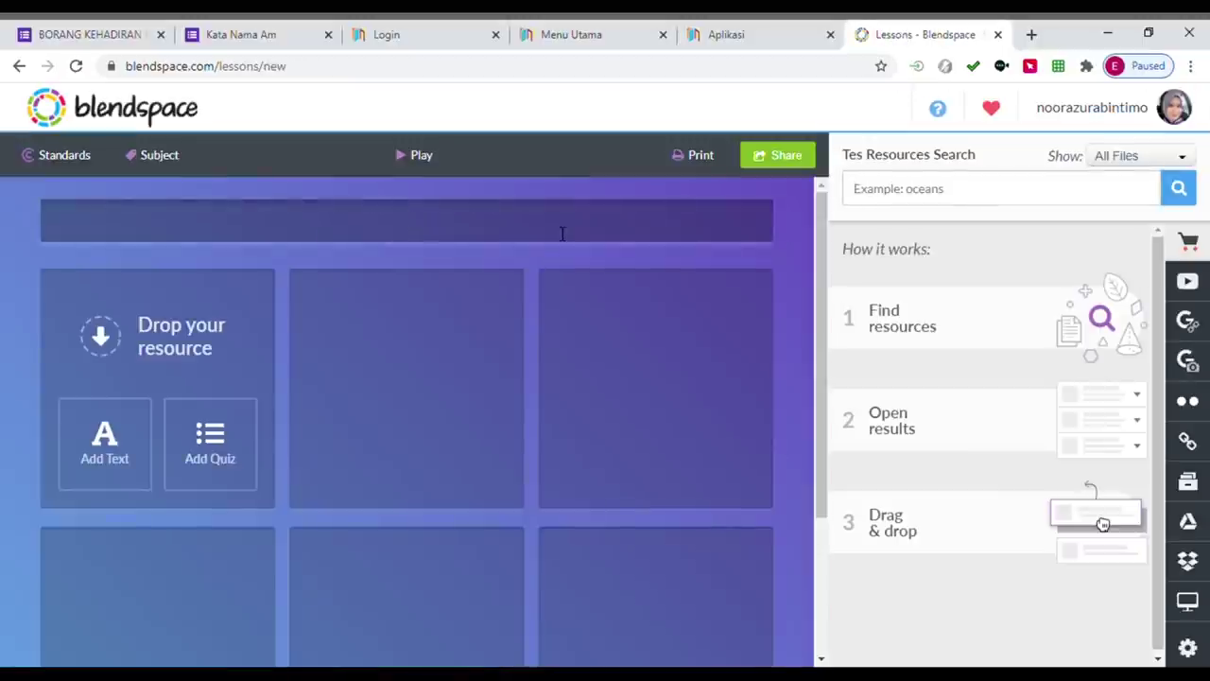
type("BAHASA")
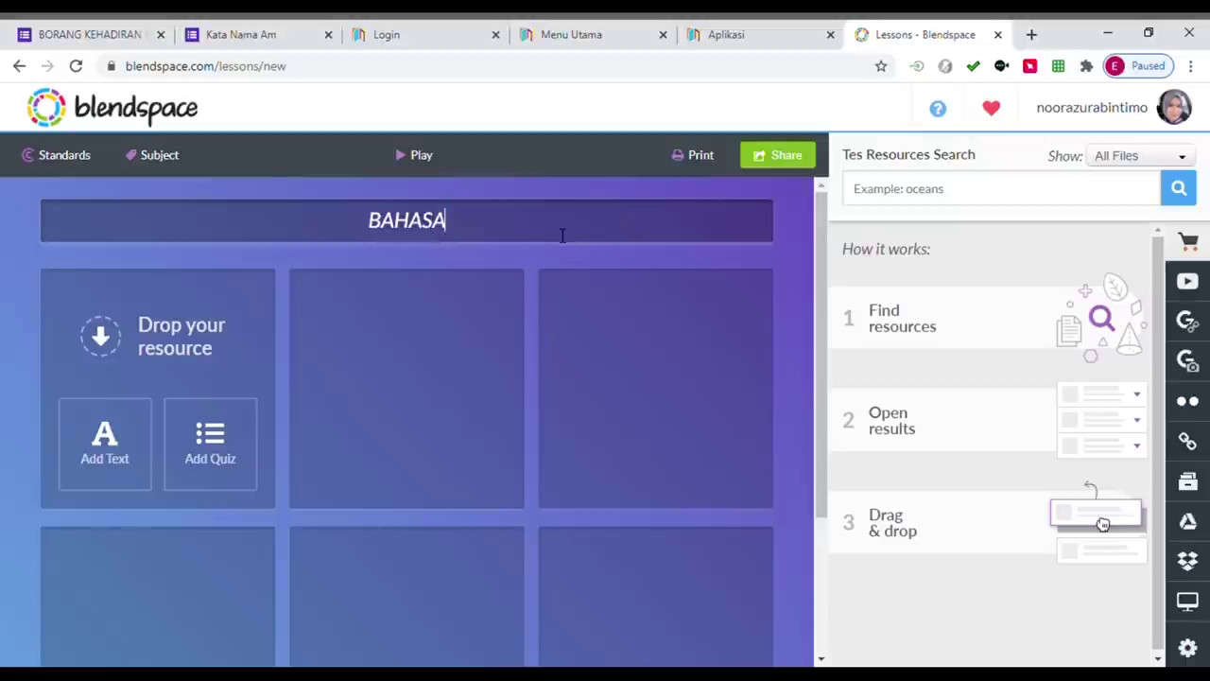
type(" MELAYU T")
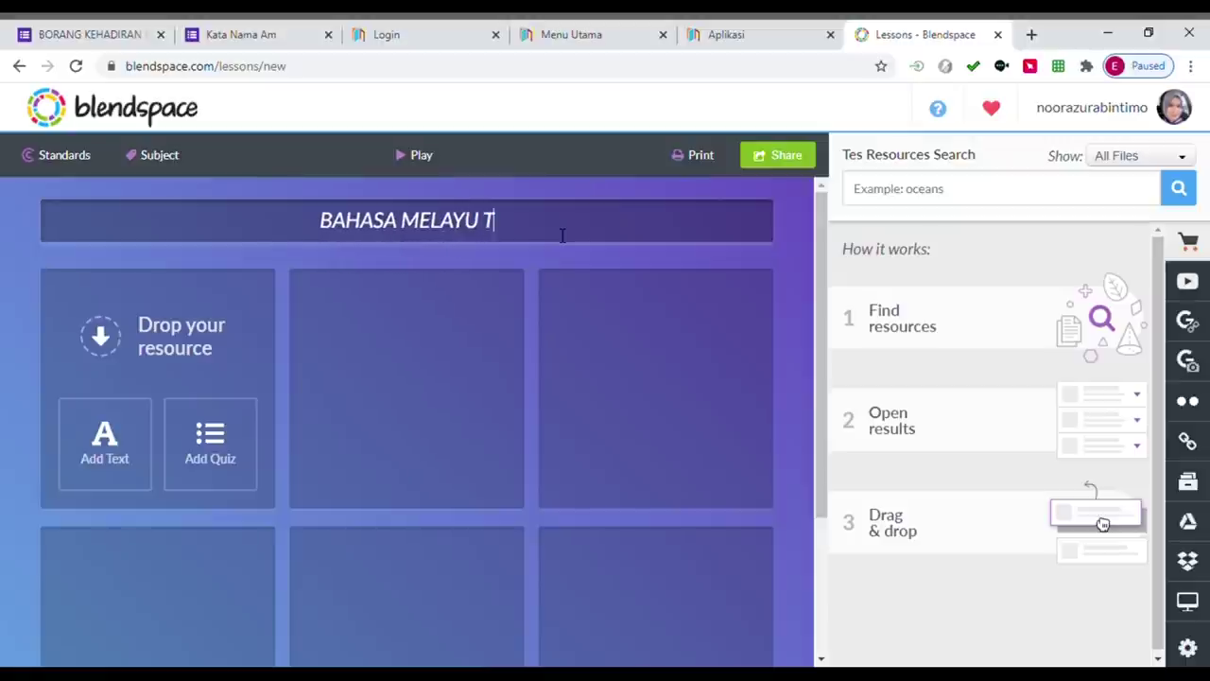
type("AHUN 5: KA")
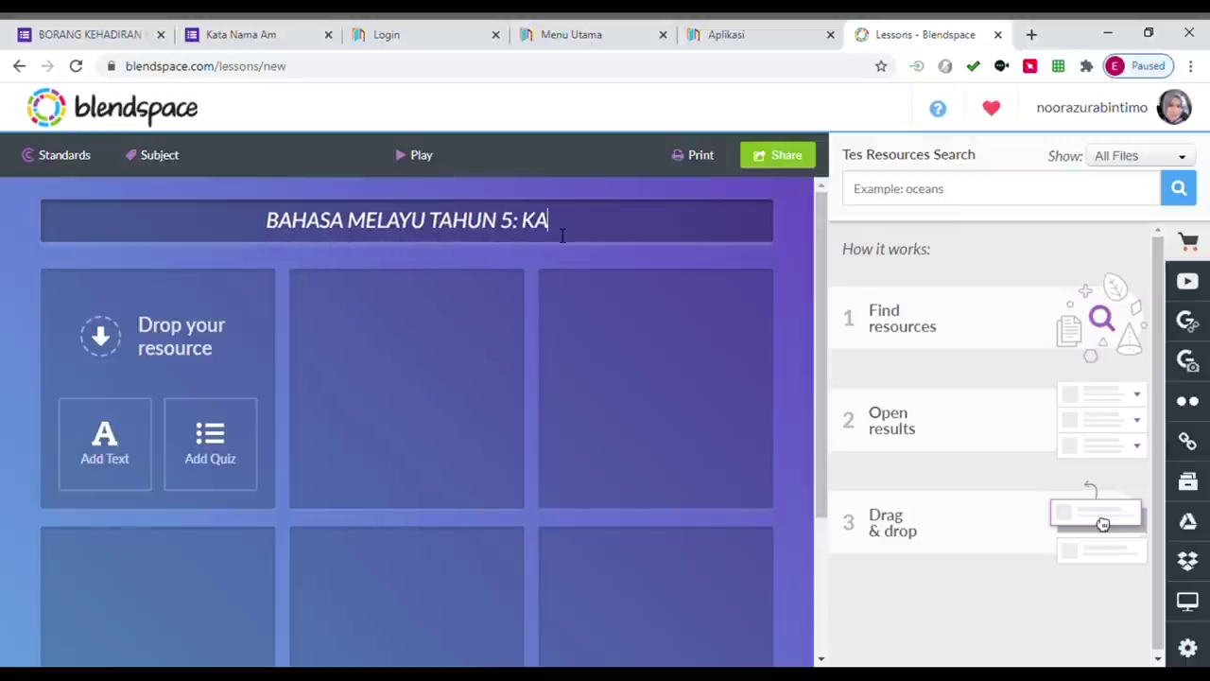
type("TA NAMA AM")
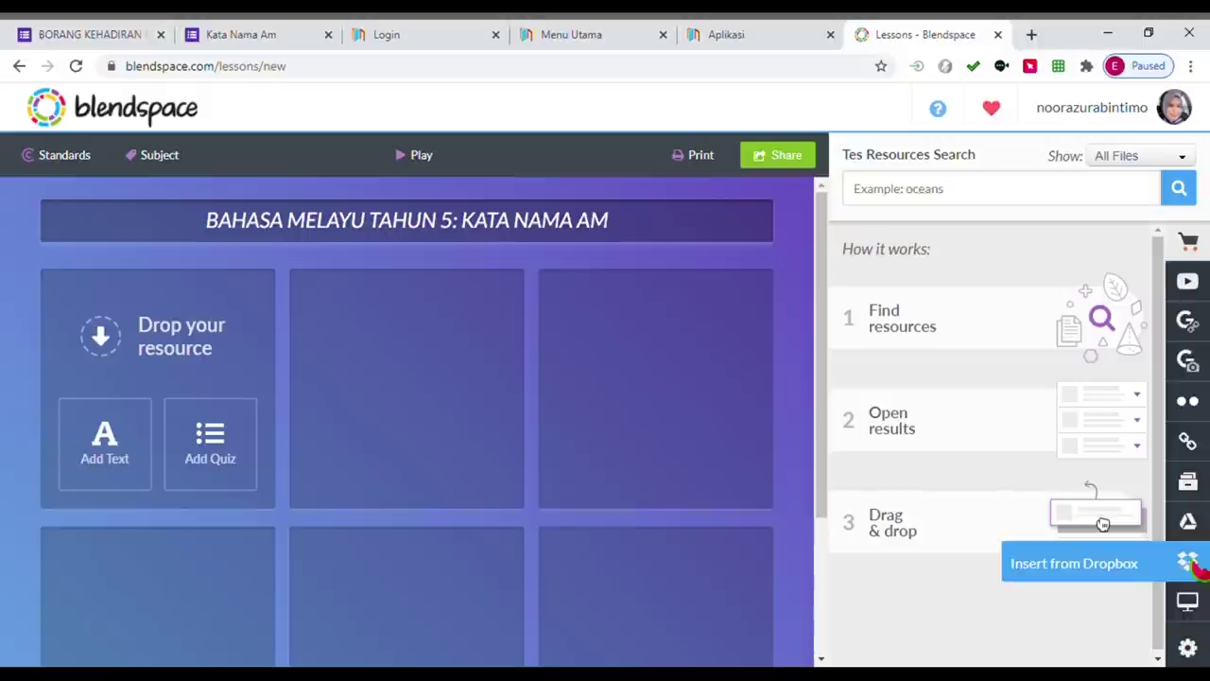
left_click(1190, 650)
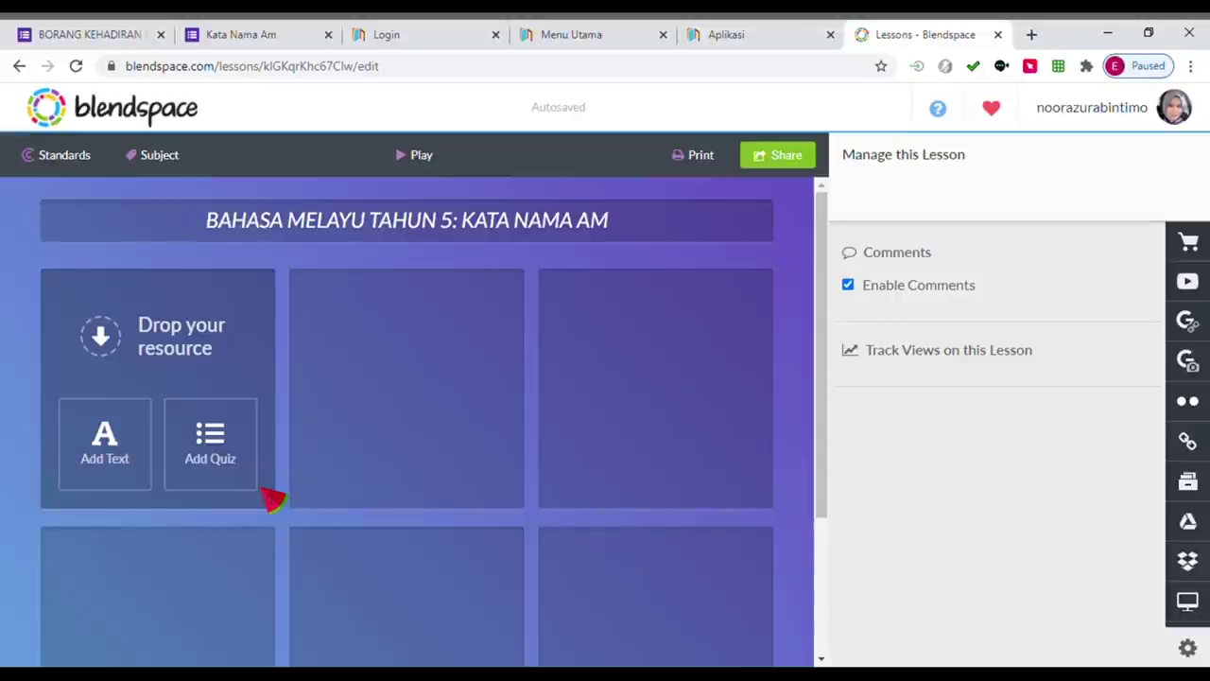
Search YouTube for "KATA NAMA AM TAHUN 5" within the lesson editor
left_click(1187, 283)
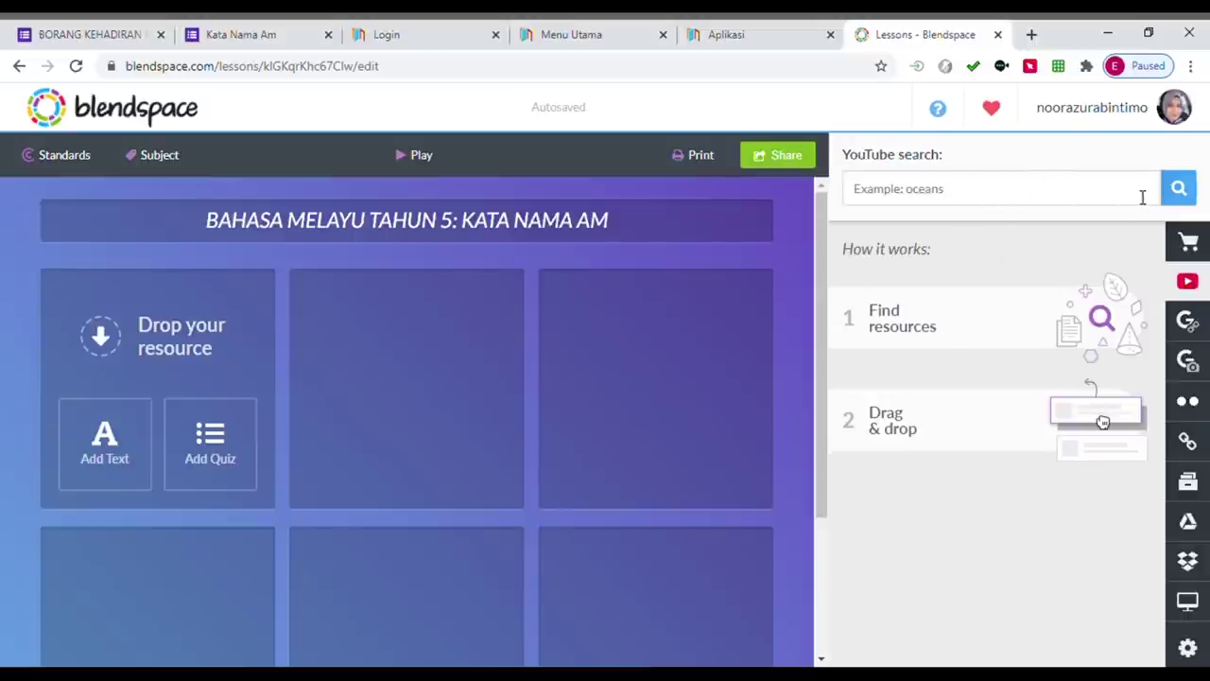
left_click(916, 194)
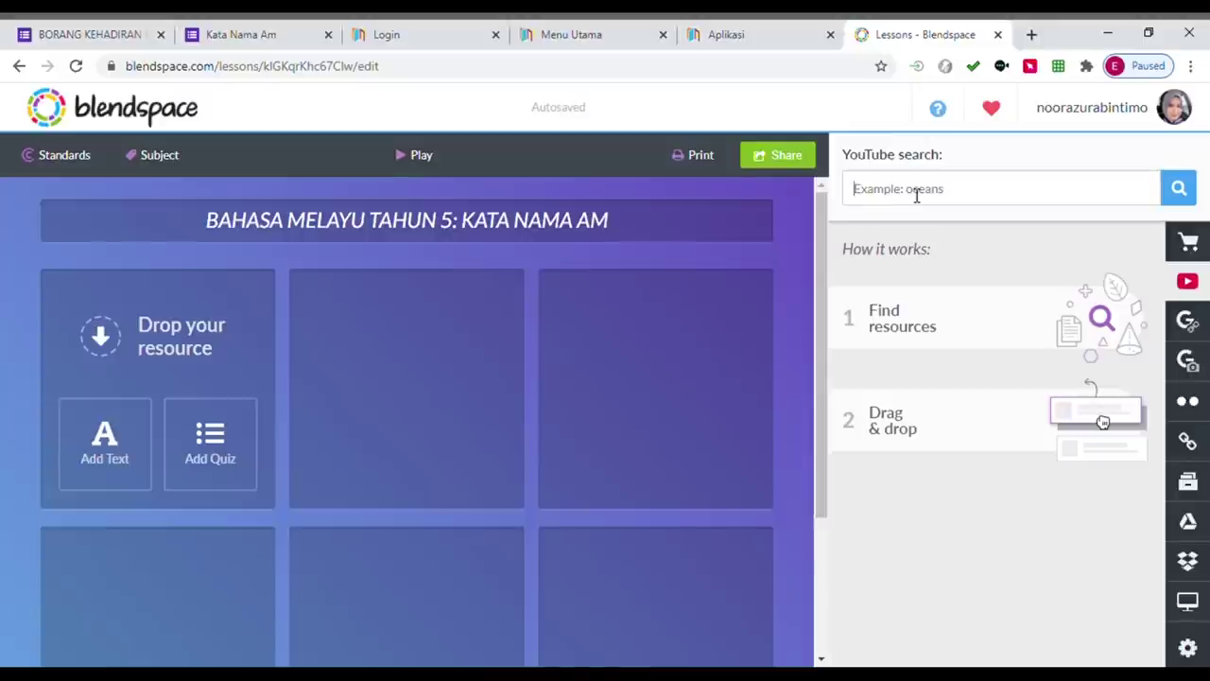
type("KATA NAMA AM TAHUN 5")
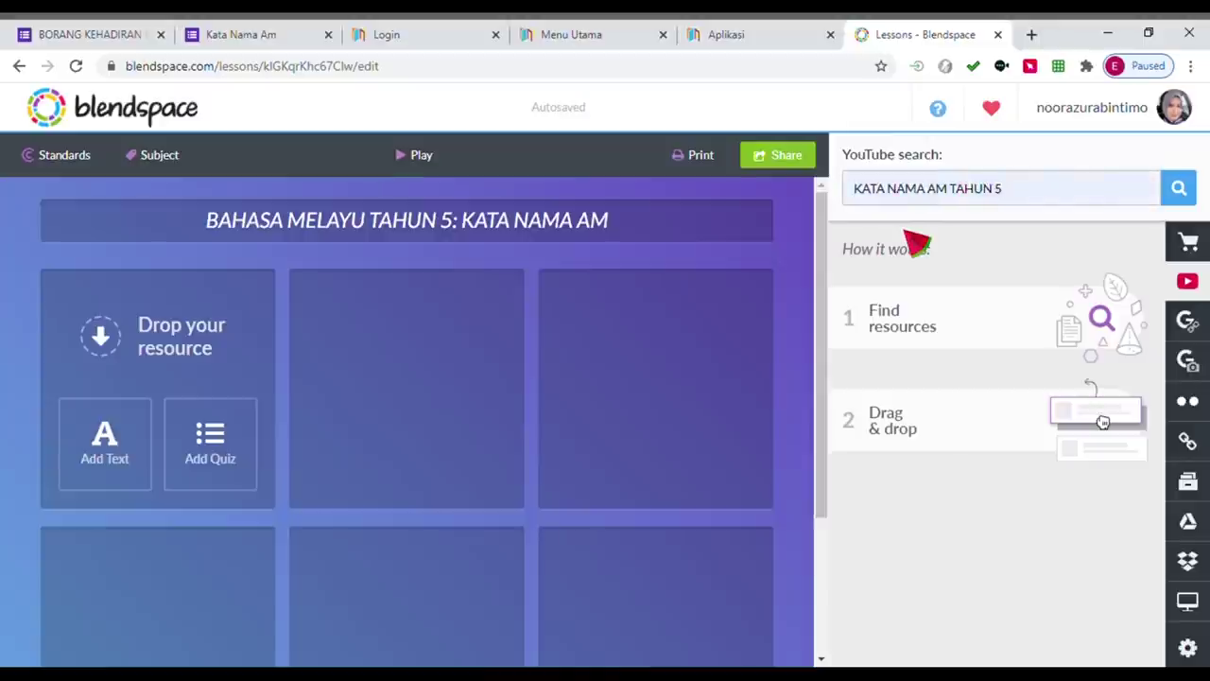
left_click(1180, 189)
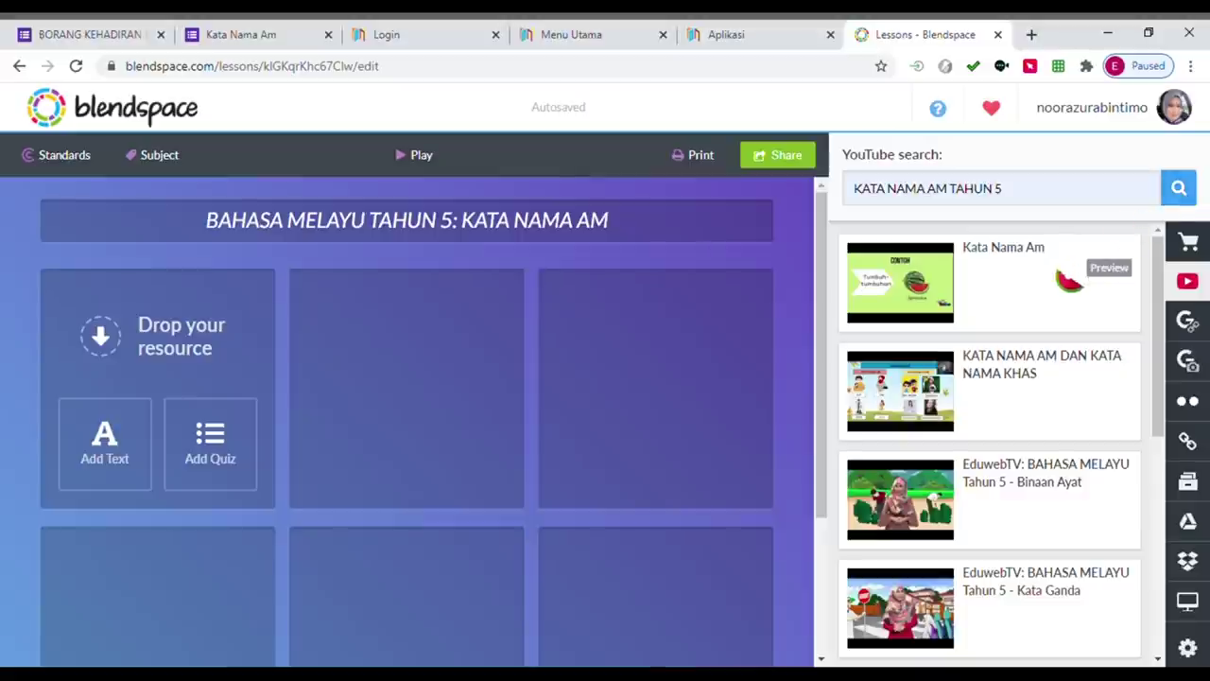
Look through further batches of YouTube results for a suitable Kata Nama Am video for Tahun 5
scroll(1068, 312, "down", 6)
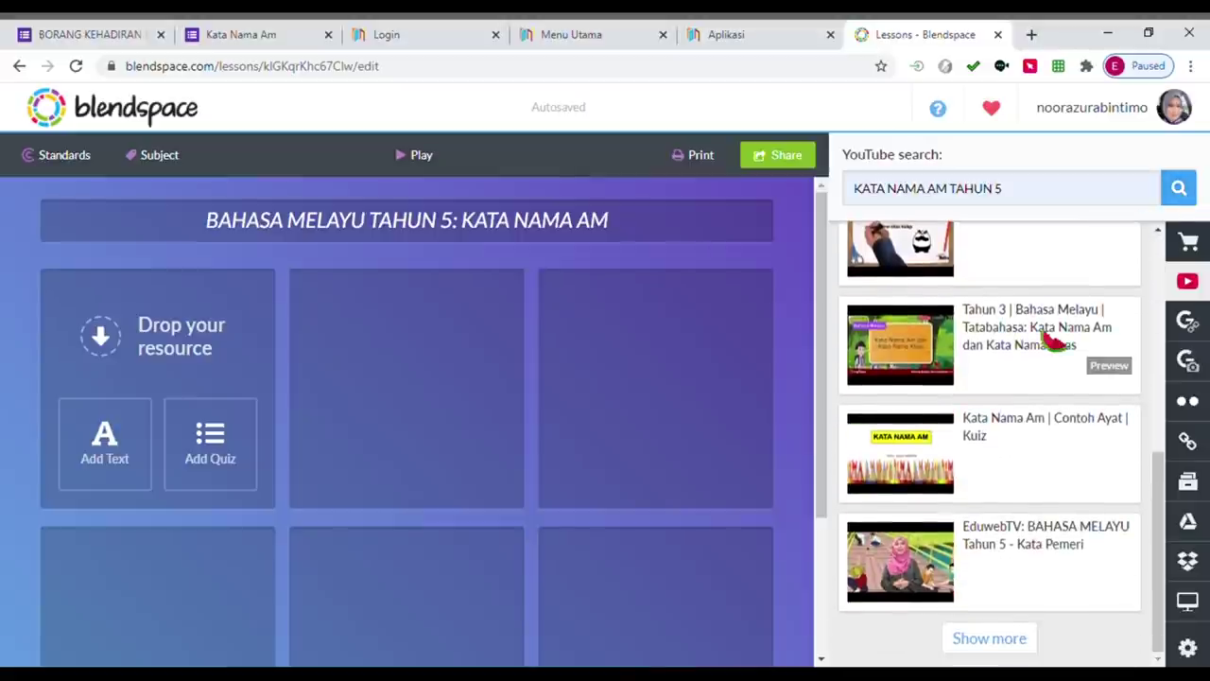
left_click(989, 641)
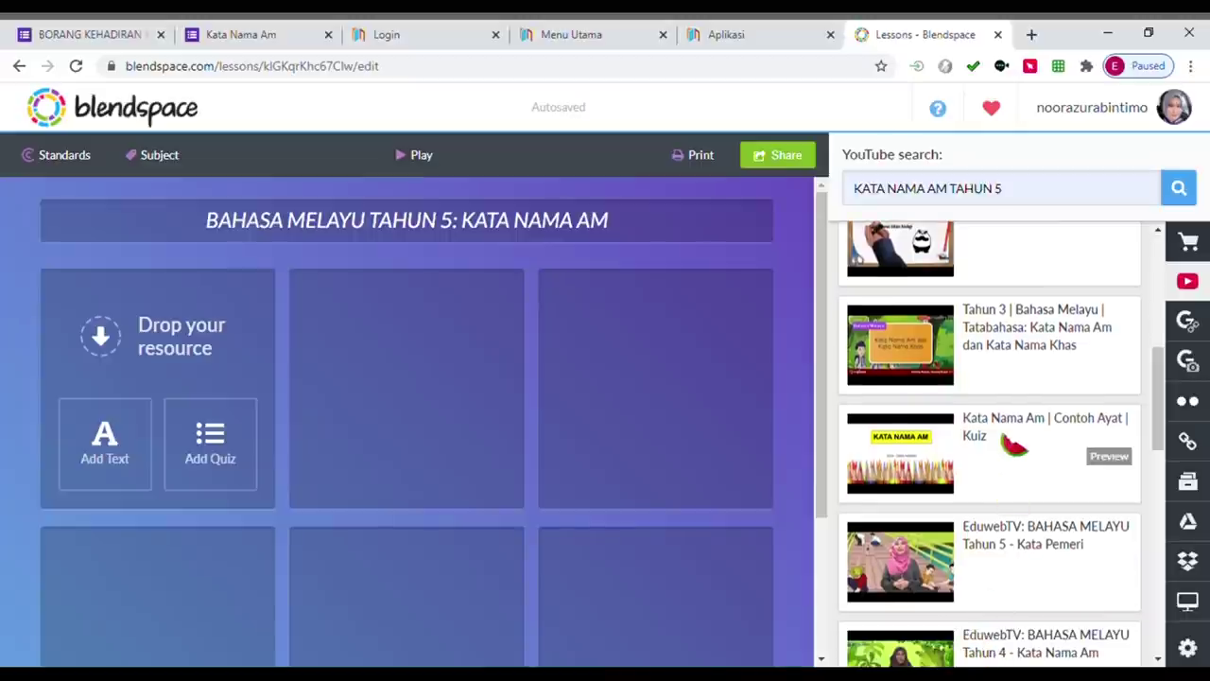
scroll(1012, 442, "down", 5)
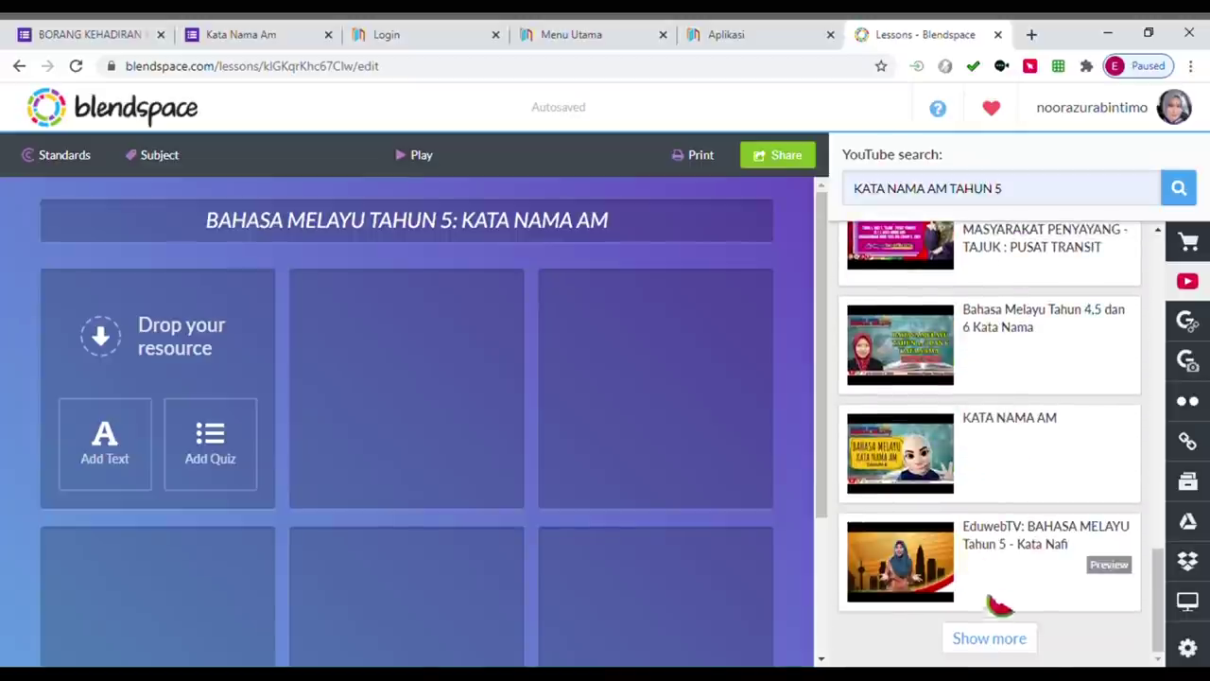
left_click(990, 638)
scroll(1027, 477, "down", 5)
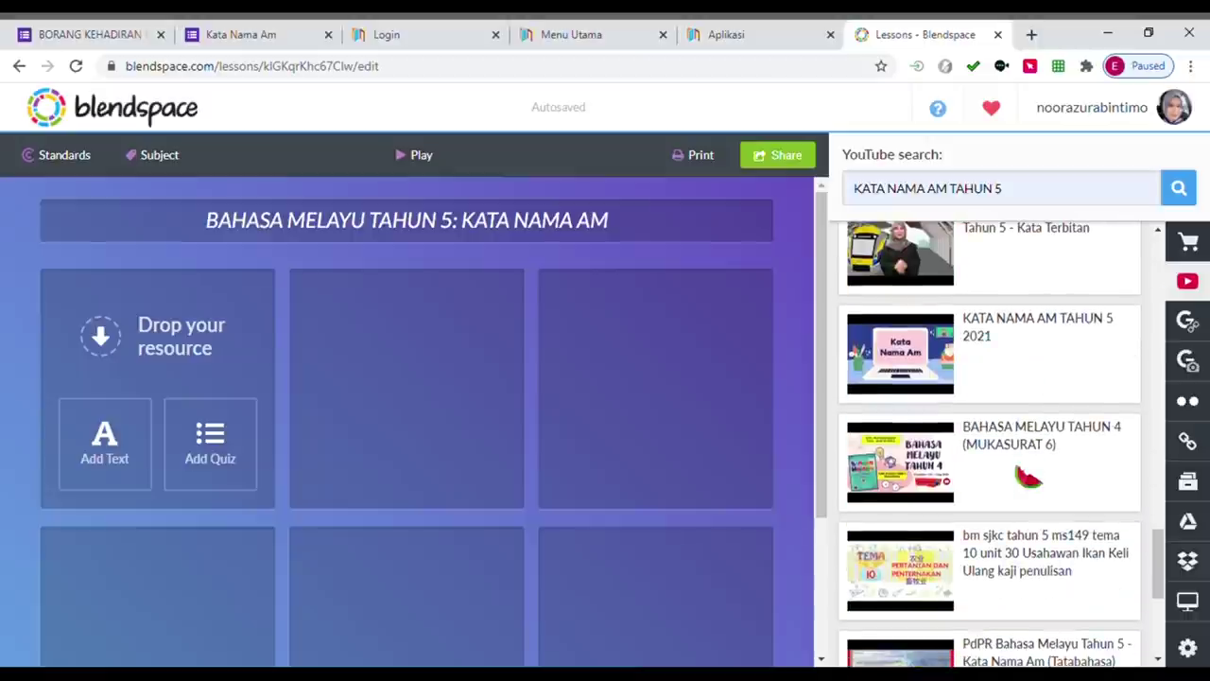
scroll(1027, 477, "down", 3)
left_click(990, 639)
scroll(987, 510, "down", 5)
scroll(983, 488, "down", 3)
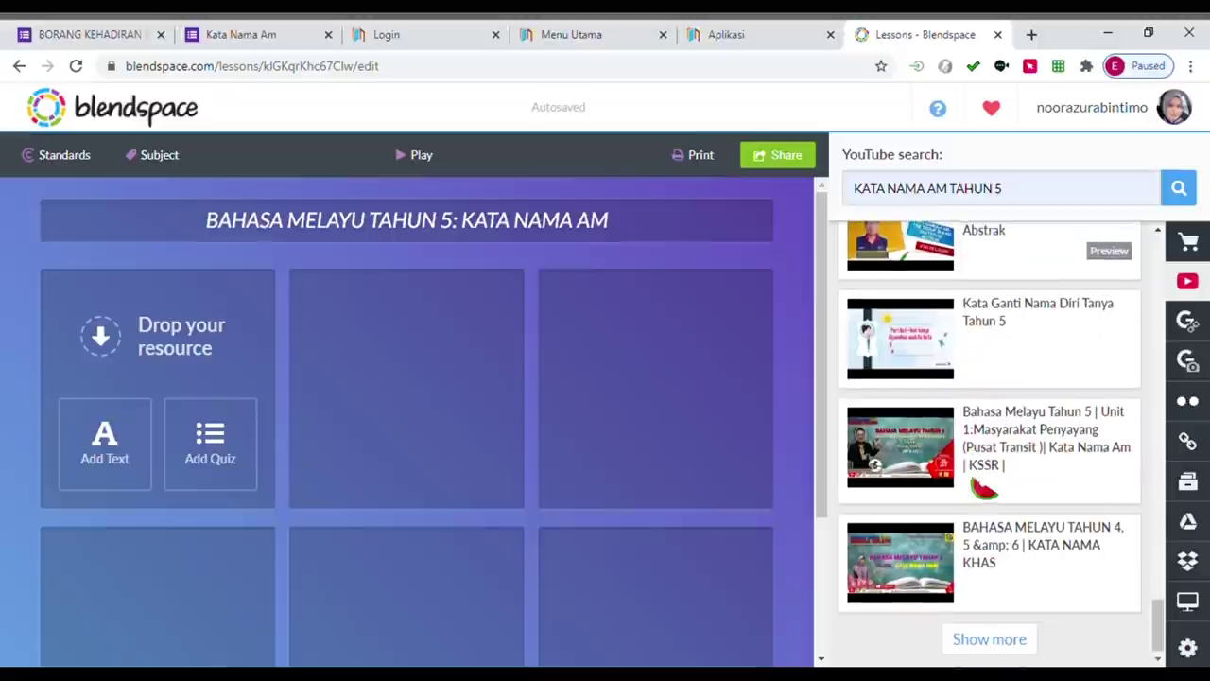
left_click(981, 639)
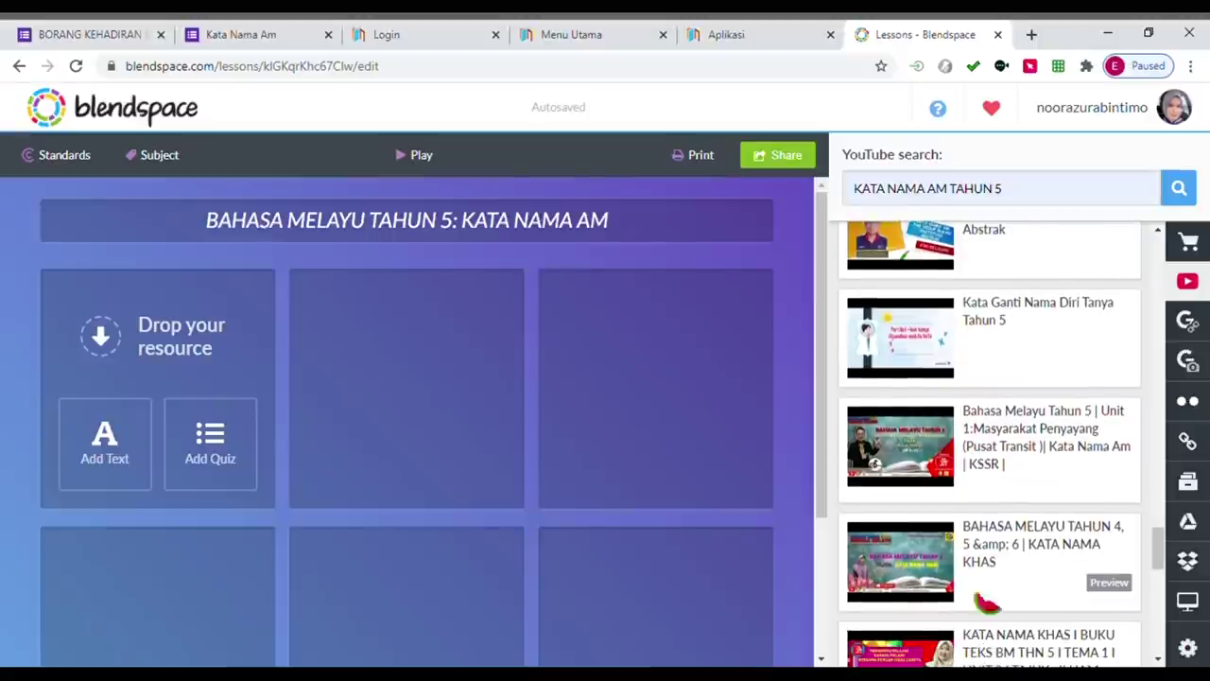
scroll(990, 494, "down", 5)
scroll(993, 490, "up", 2)
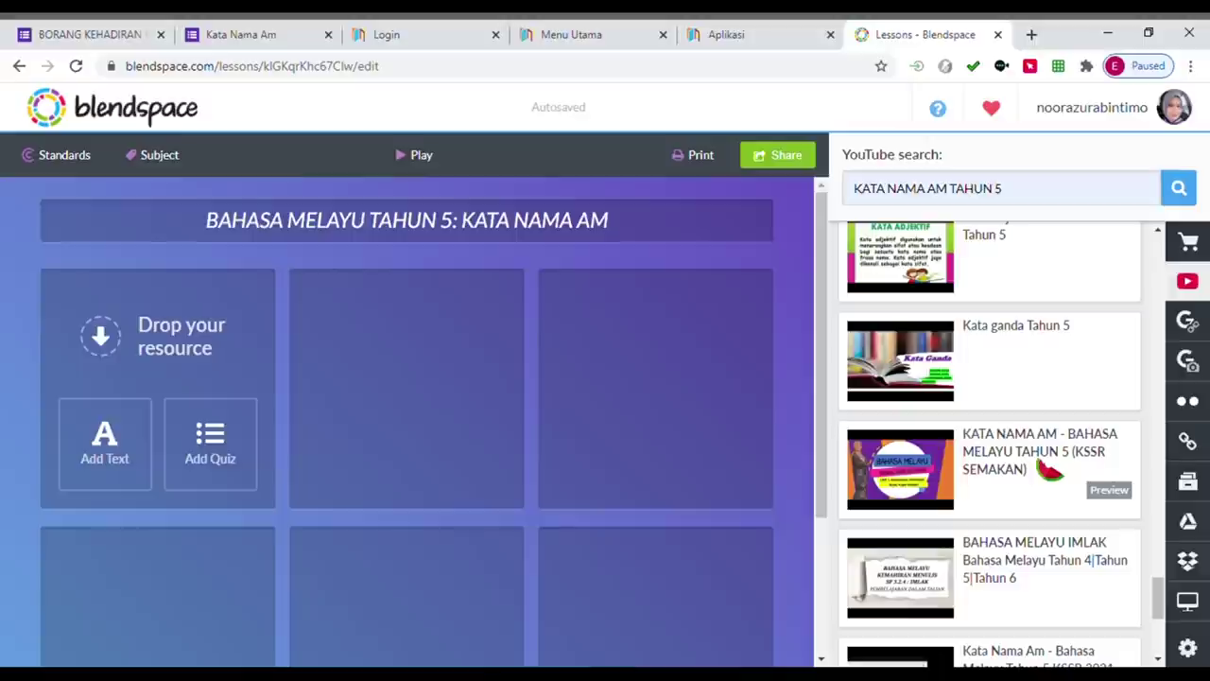
Preview the video "KATA NAMA AM - BAHASA MELAYU TAHUN 5 (KSSR SEMAKAN)", skipping through several parts, and close it
left_click_drag(1109, 464, 735, 338)
left_click(1107, 492)
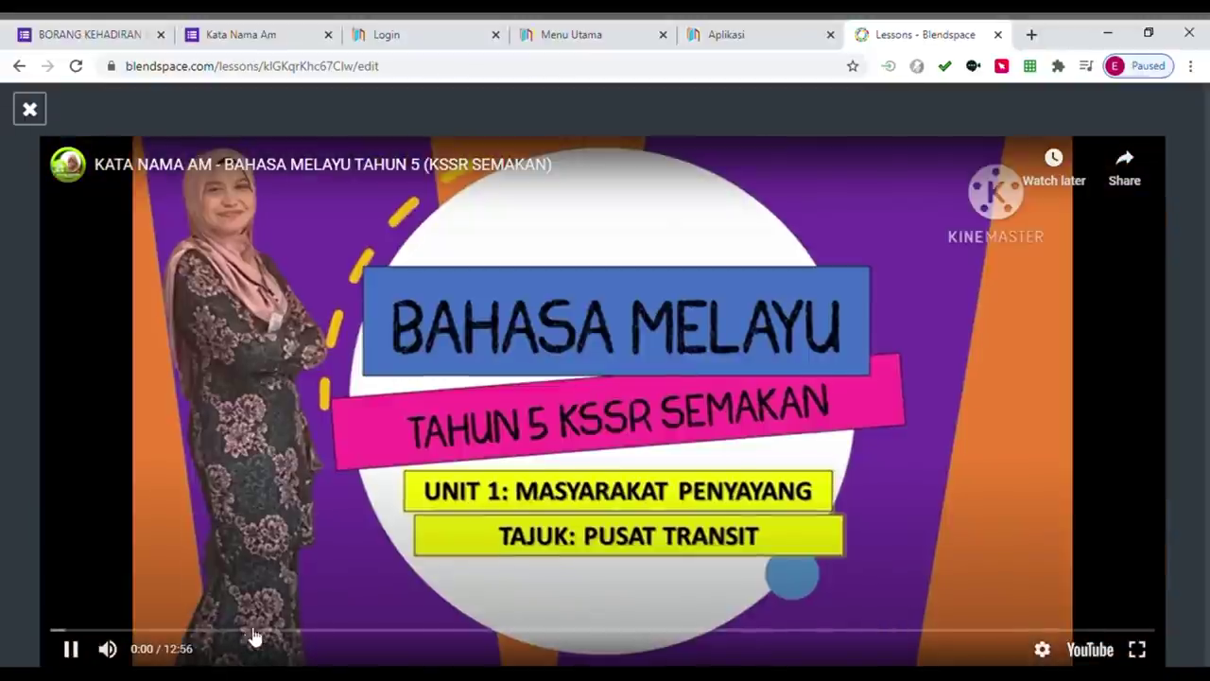
left_click(260, 629)
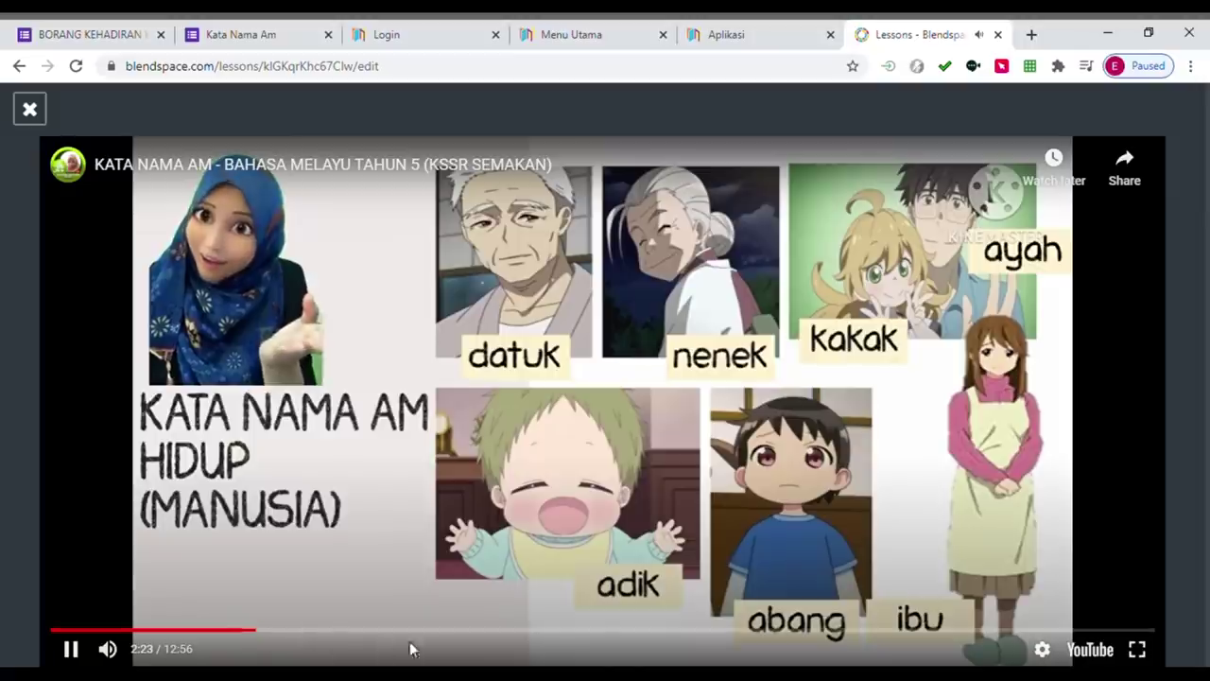
left_click(534, 631)
left_click(705, 631)
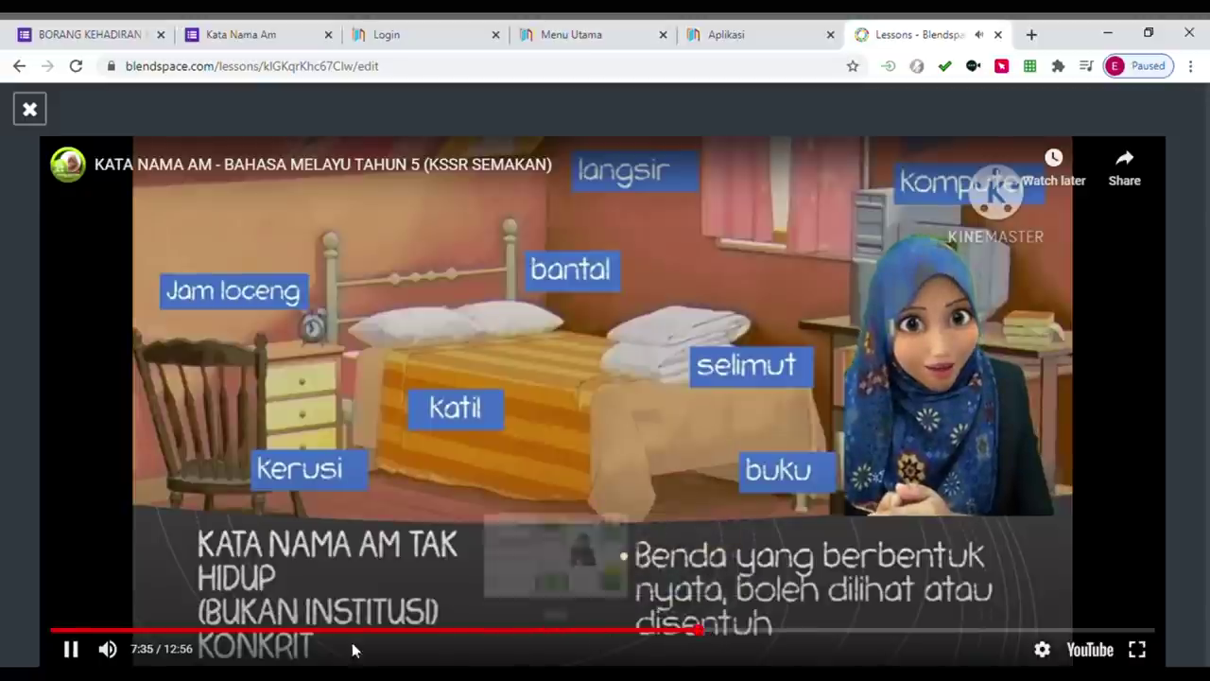
left_click(71, 649)
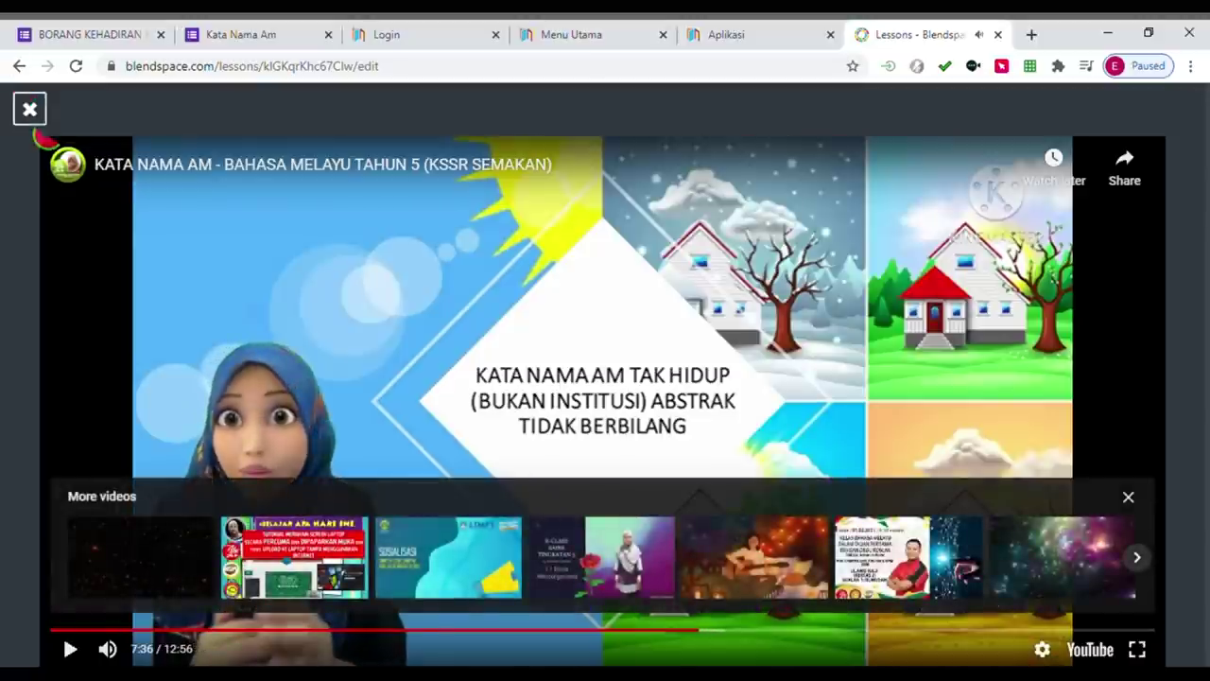
left_click(31, 112)
mouse_move(1094, 486)
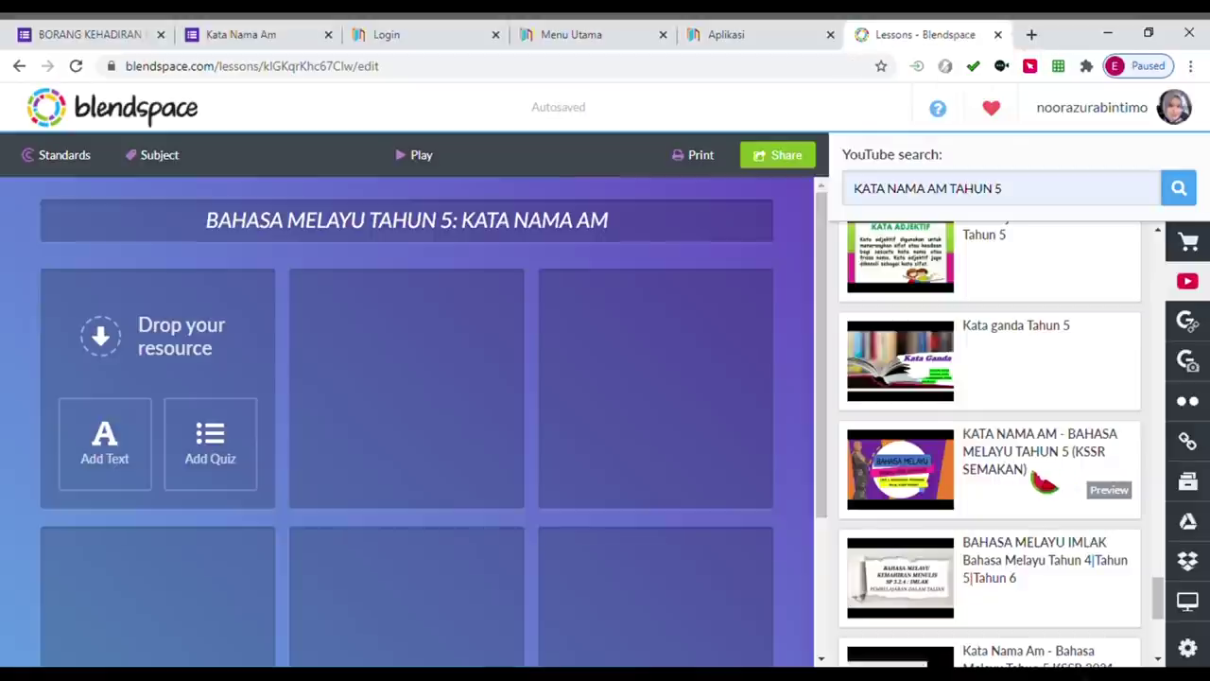
Place the KSSR SEMAKAN Kata Nama Am video in the first lesson tile and delete it from there
left_click_drag(1044, 484, 277, 298)
left_click_drag(187, 326, 186, 326)
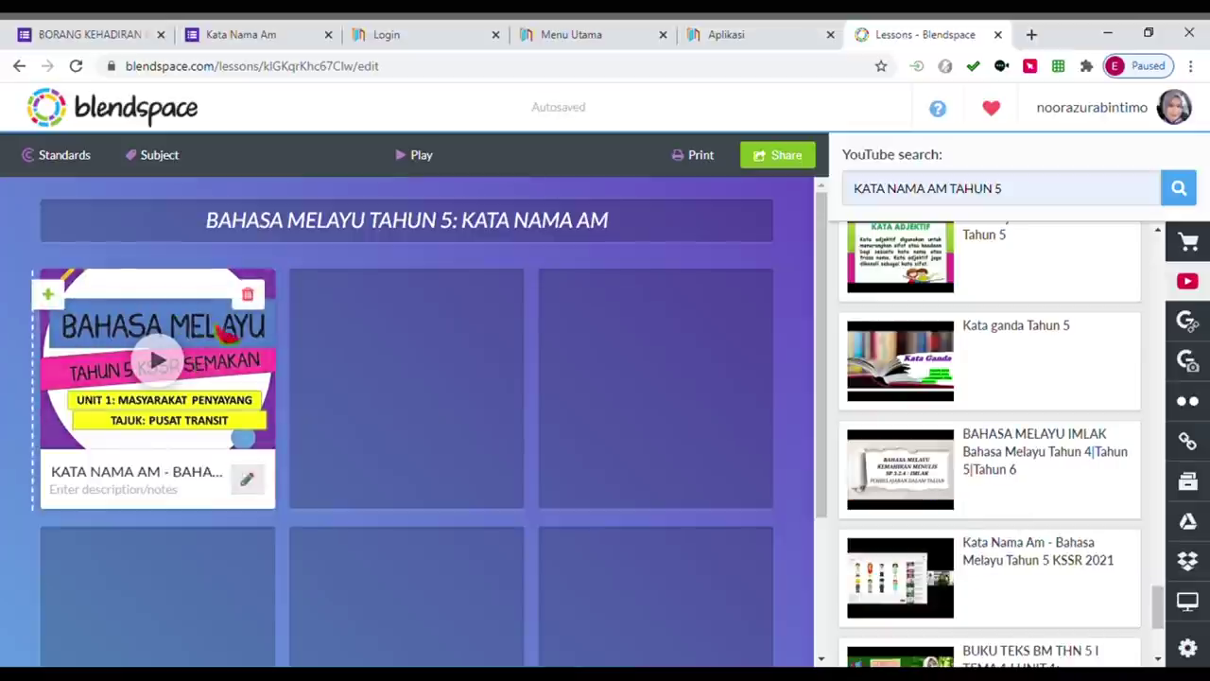
left_click(248, 294)
left_click(704, 178)
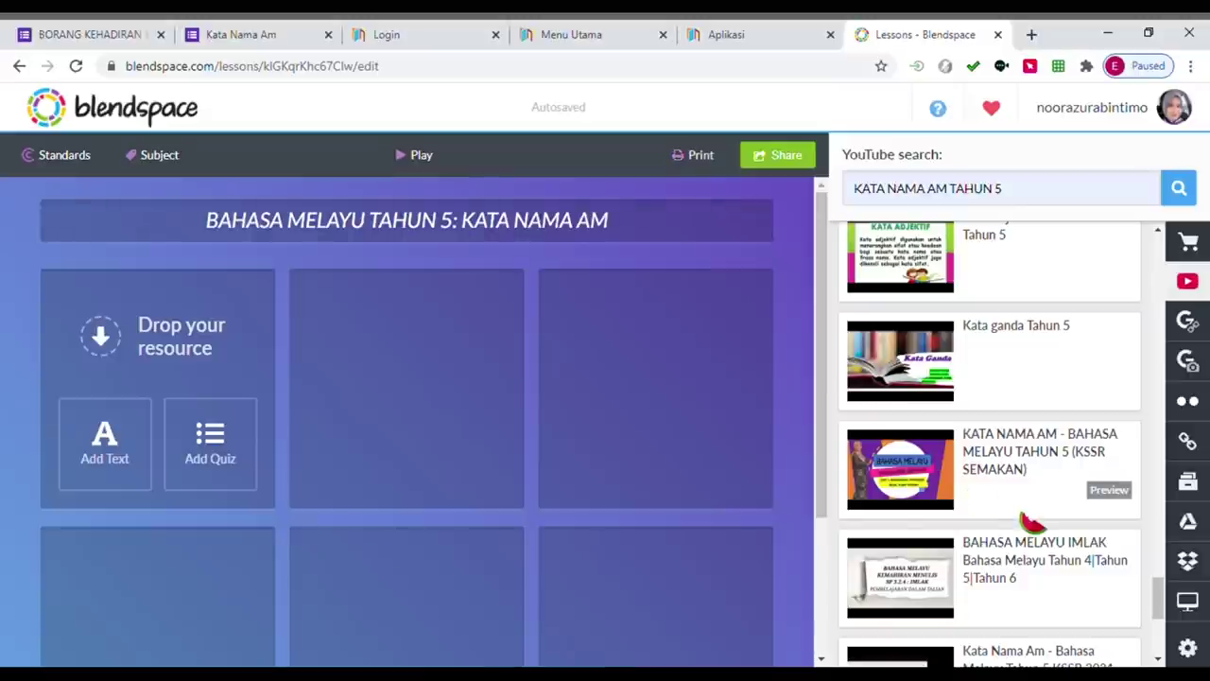
Place the KSSR SEMAKAN Kata Nama Am video in the first lesson tile with the description "MURID-MURID DIMINTA MENONTON VIDEO INI"
left_click_drag(242, 338, 202, 304)
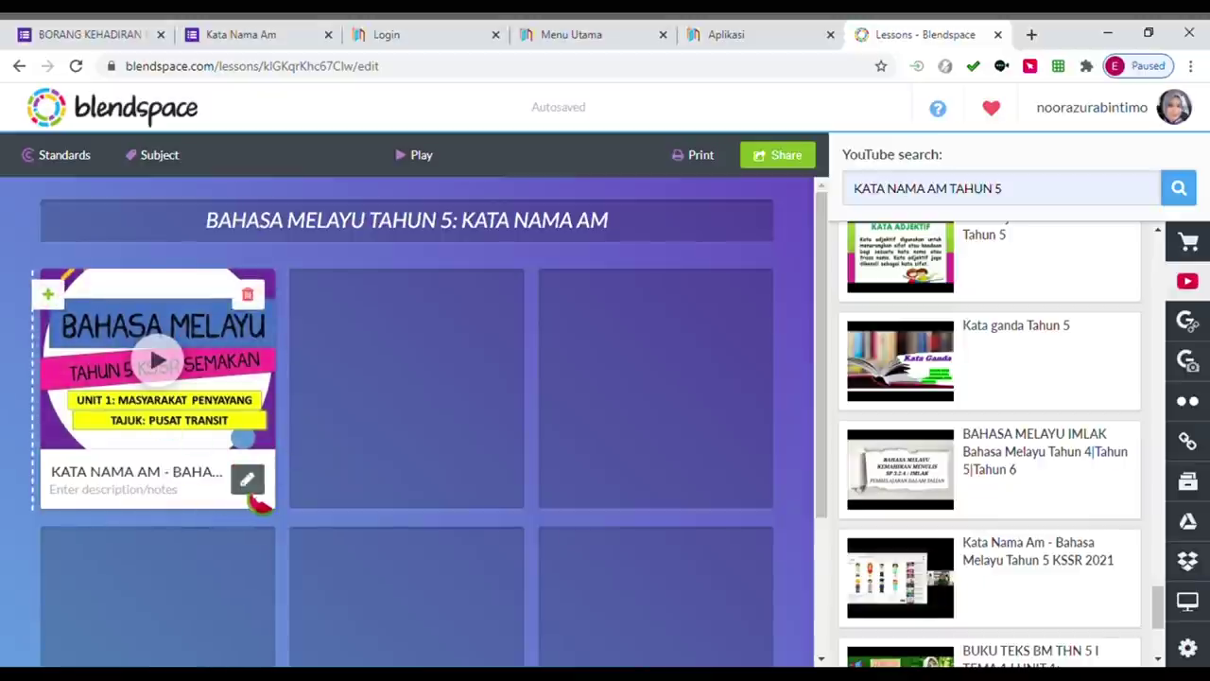
left_click(142, 490)
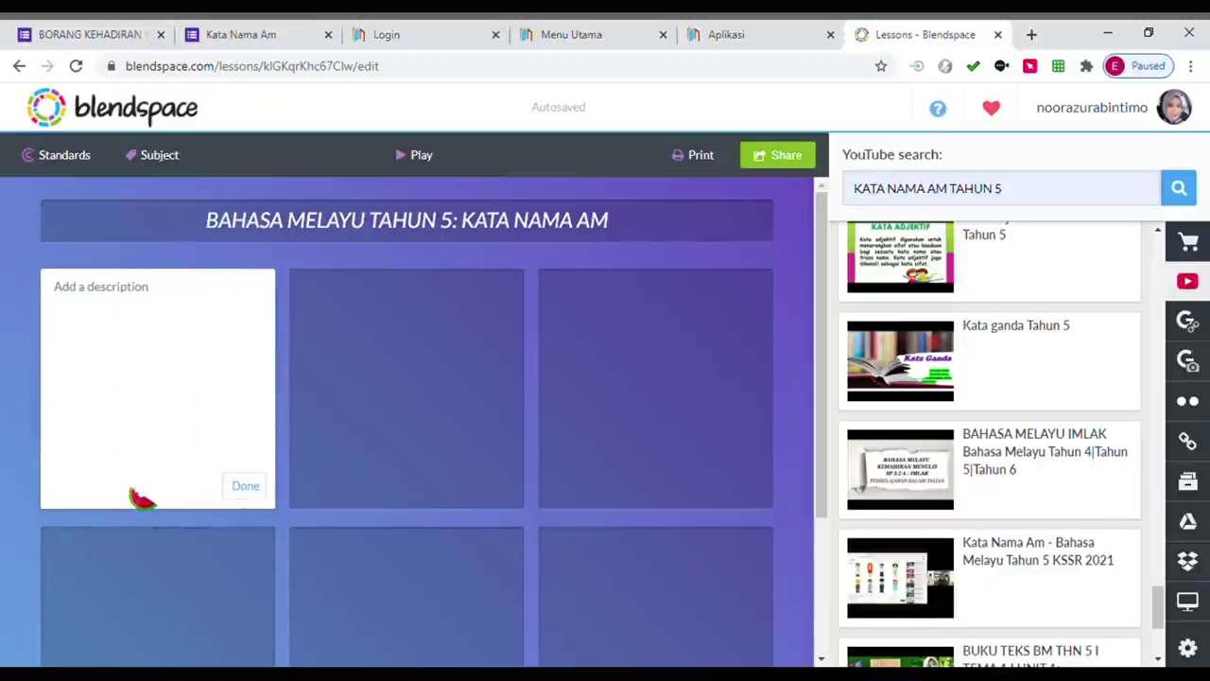
type("MURID-MURID F")
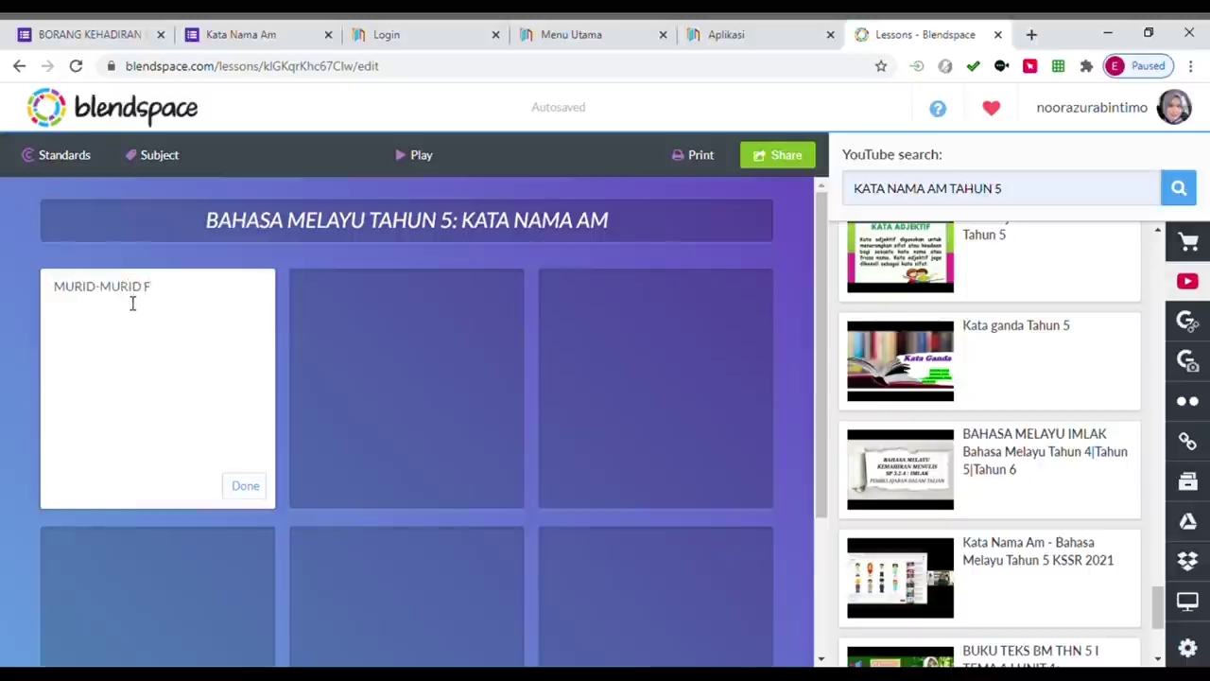
key("BackSpace")
key("BackSpace")
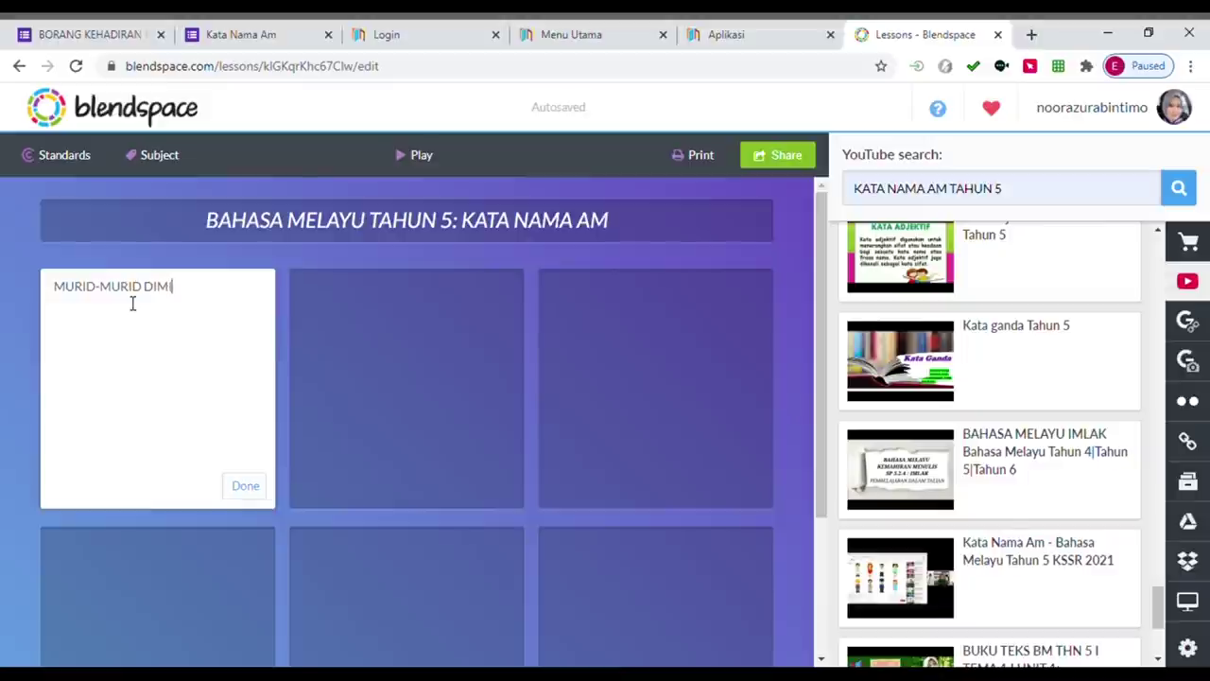
type("IMINTA MENONTON VIDEO INI")
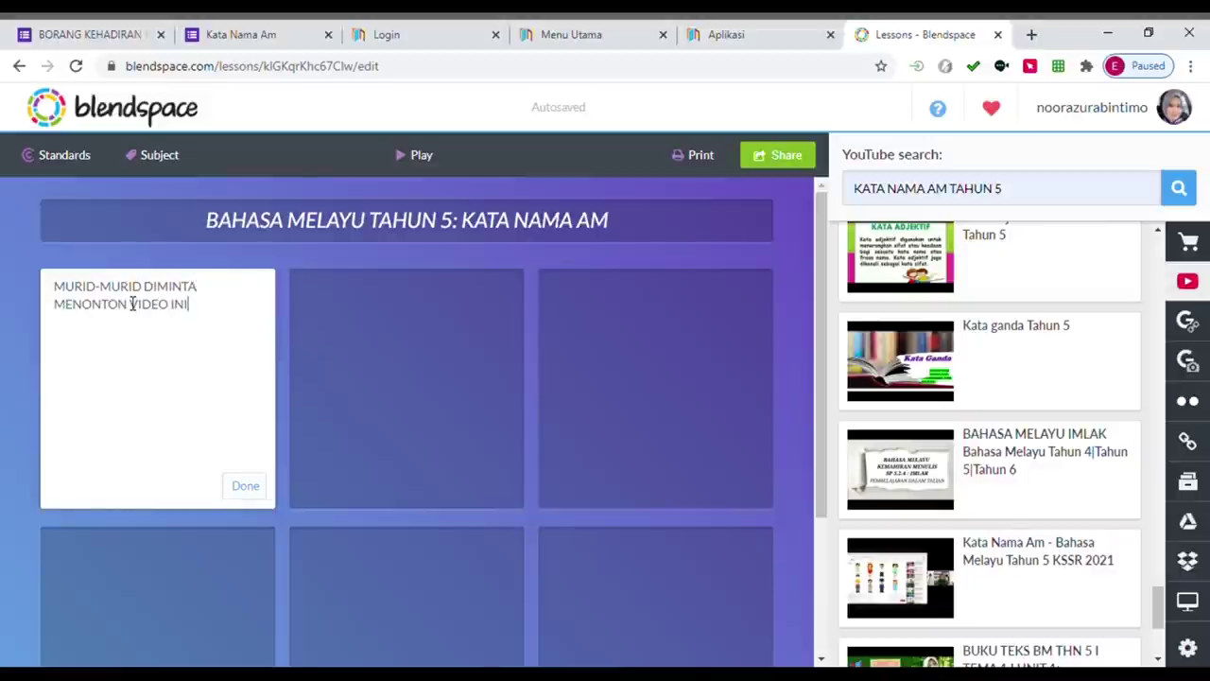
left_click(246, 487)
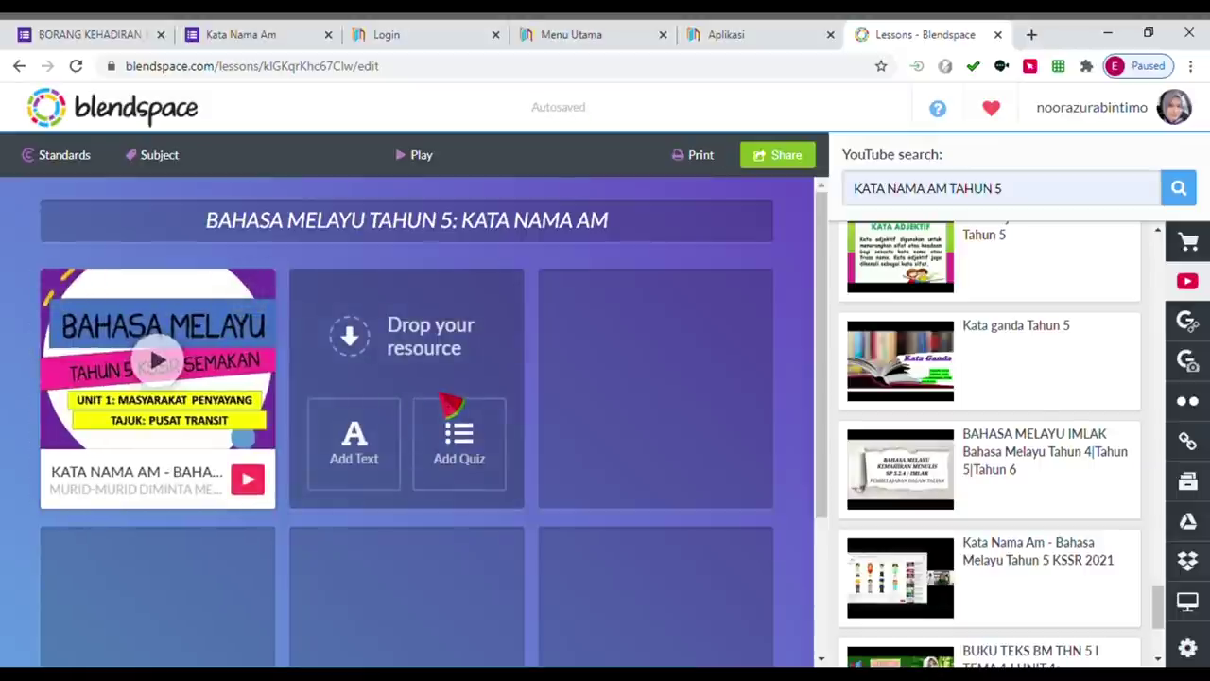
Look through several batches of Google Image results for "KATA NAMA AM TAHUN 5" and preview the pink table of Kata Nama Am categories
left_click(1187, 362)
scroll(1101, 345, "down", 5)
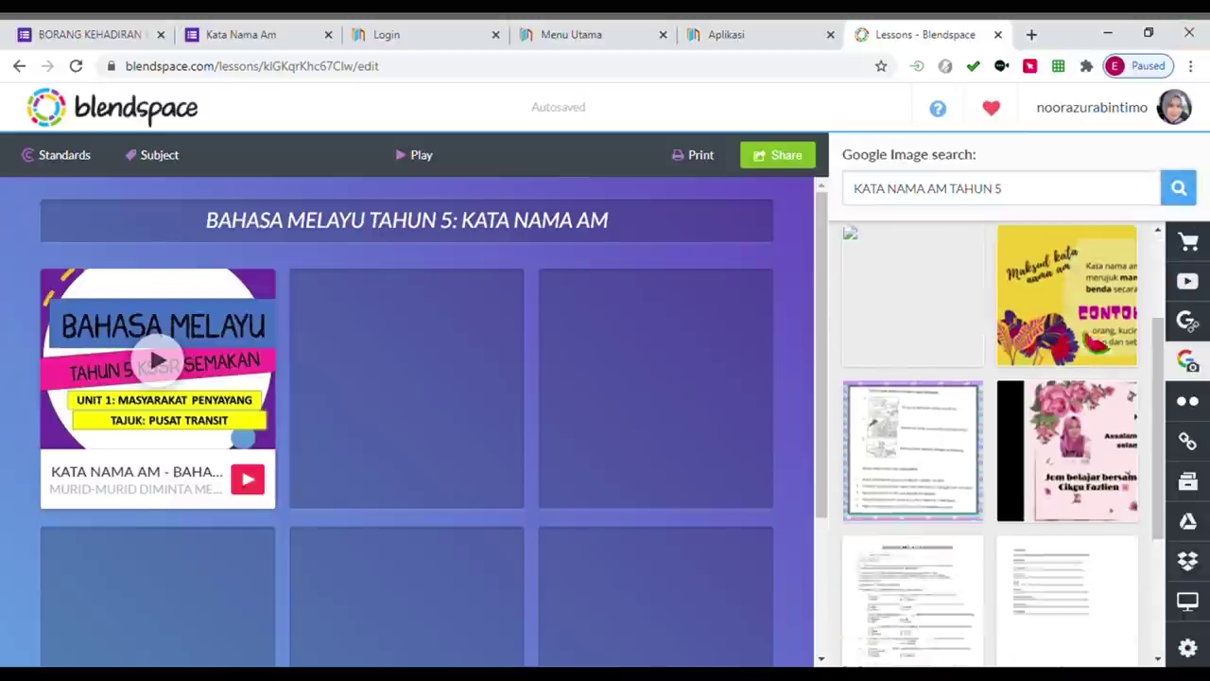
left_click(989, 639)
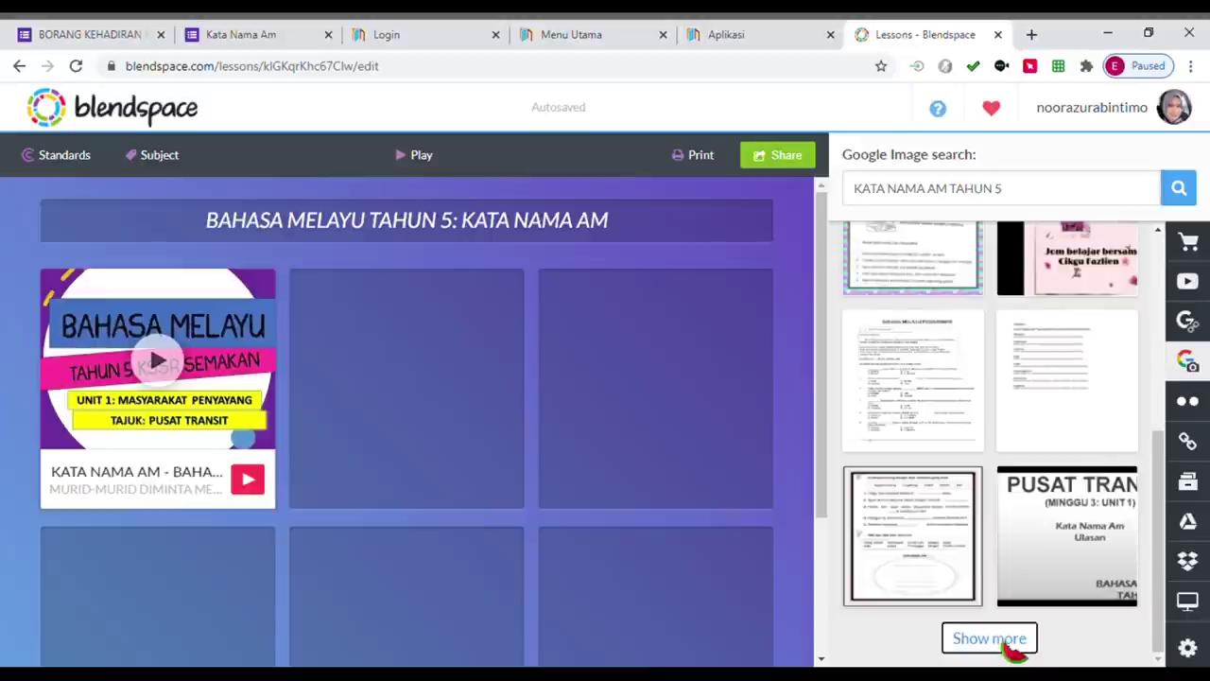
scroll(988, 406, "down", 5)
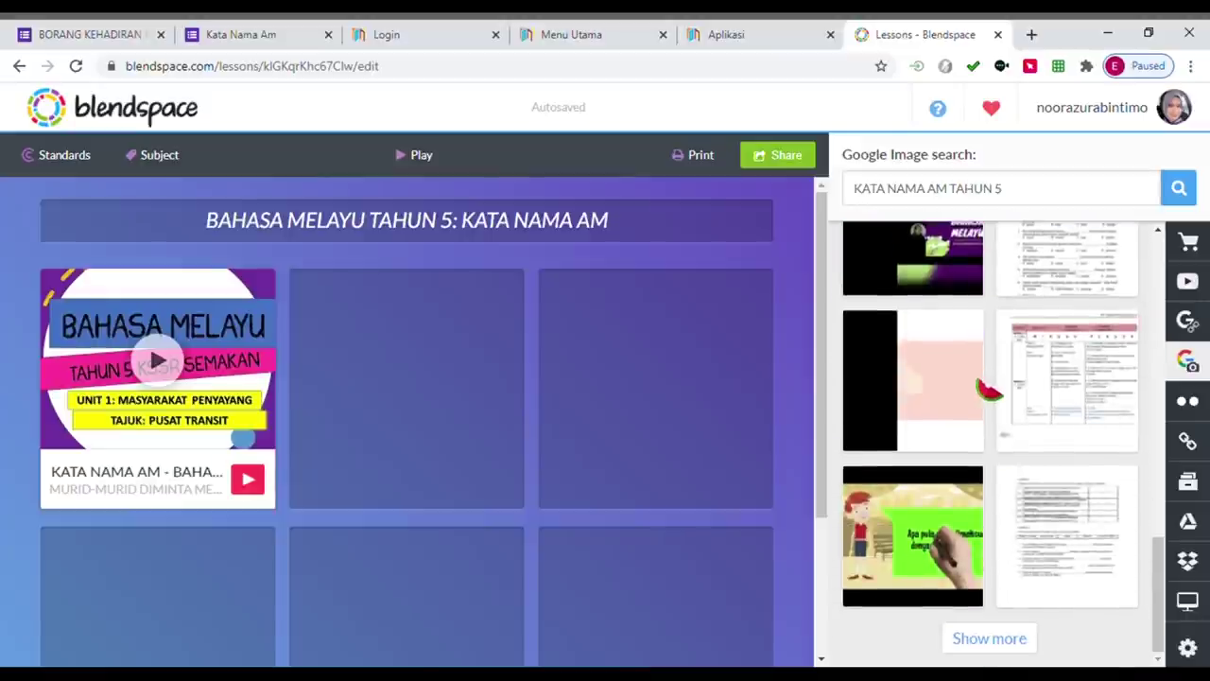
left_click(1015, 640)
scroll(1025, 406, "down", 5)
scroll(1025, 407, "up", 3)
left_click(1078, 416)
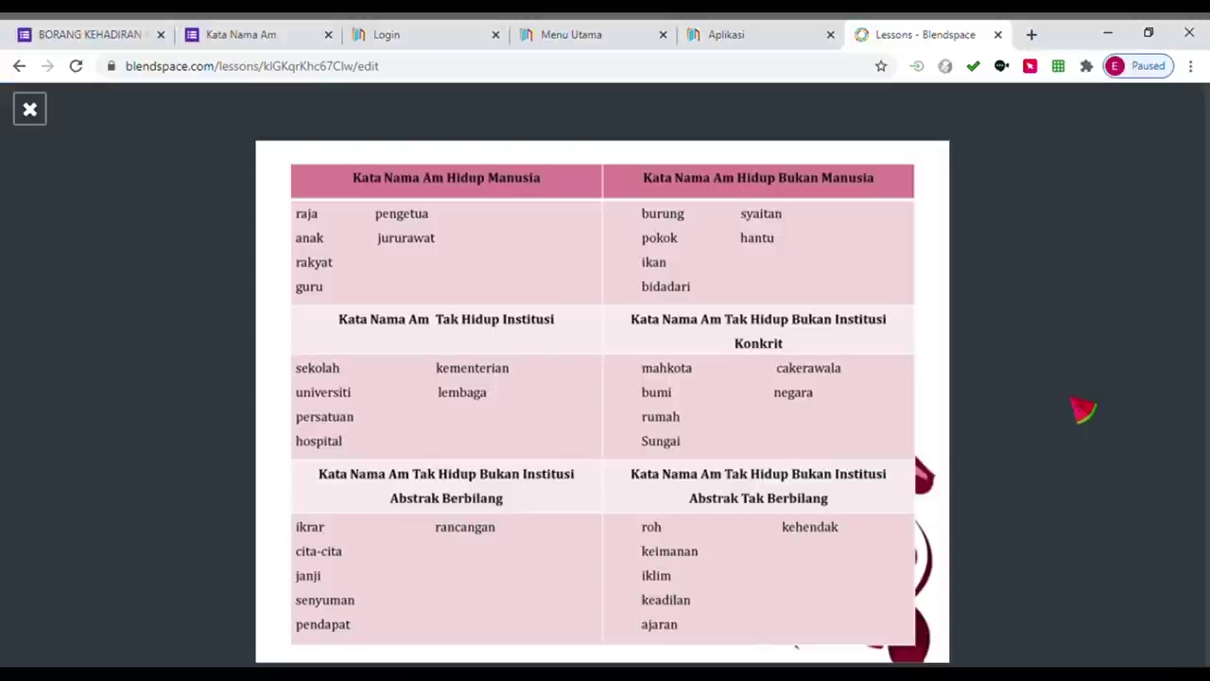
left_click(29, 109)
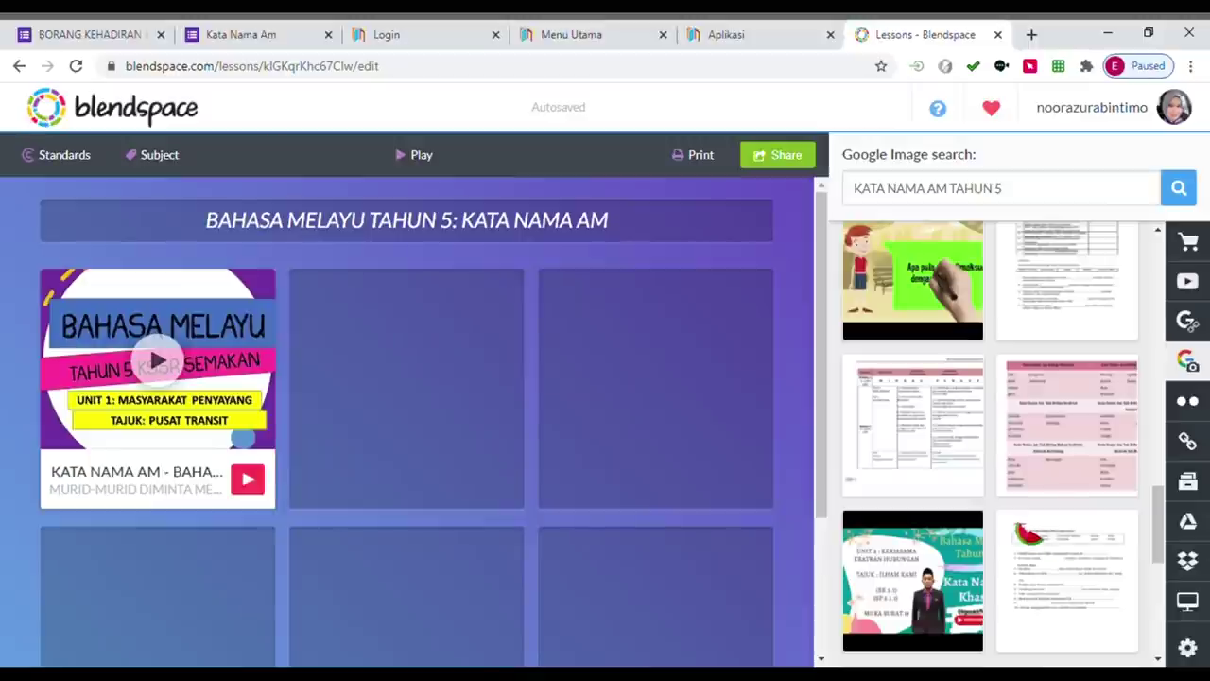
Place the pink Kata Nama Am table image in the second lesson tile and replace its description with "BACA DAN FAHAMKAN NOTA INI"
left_click_drag(1048, 482, 357, 349)
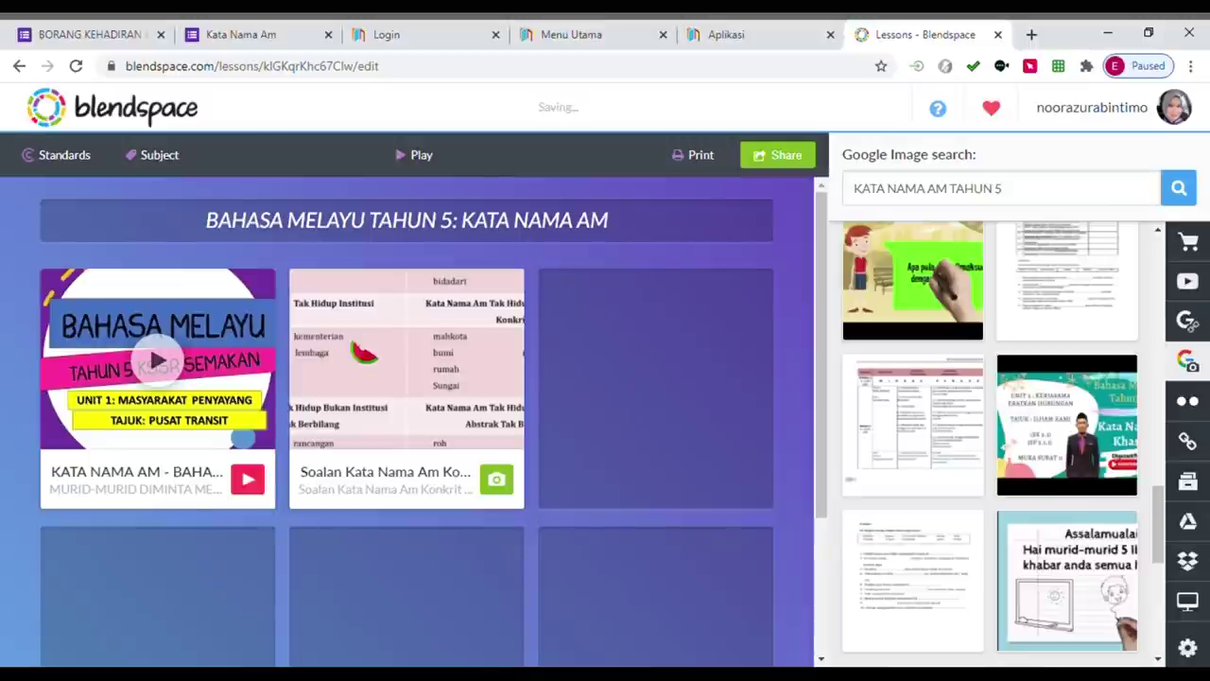
left_click(507, 481)
left_click_drag(367, 311, 274, 286)
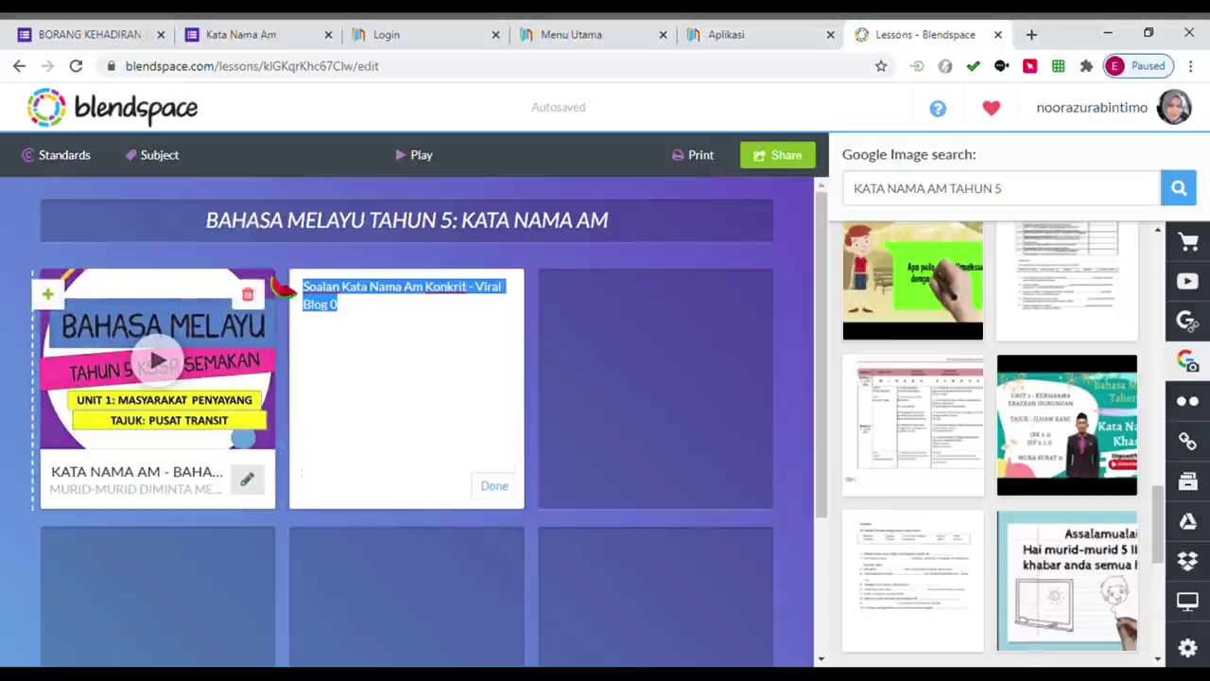
key("BackSpace")
type("BACA DAN FAHAMKAN NOTA INI")
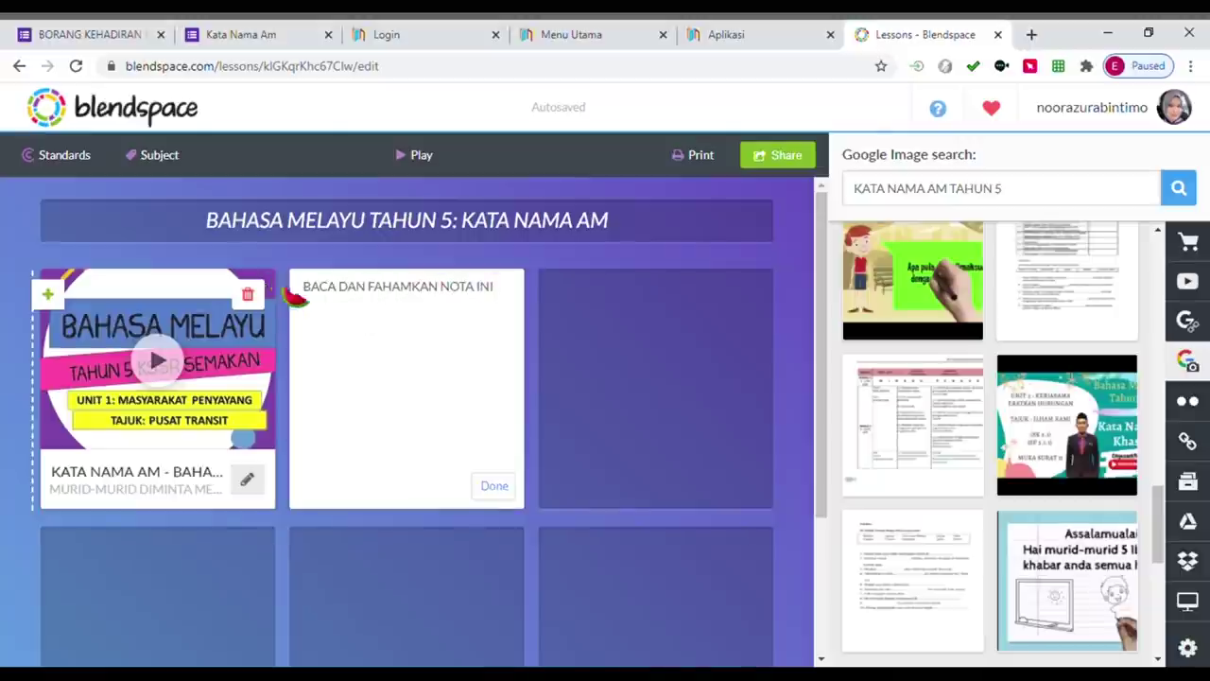
left_click(495, 485)
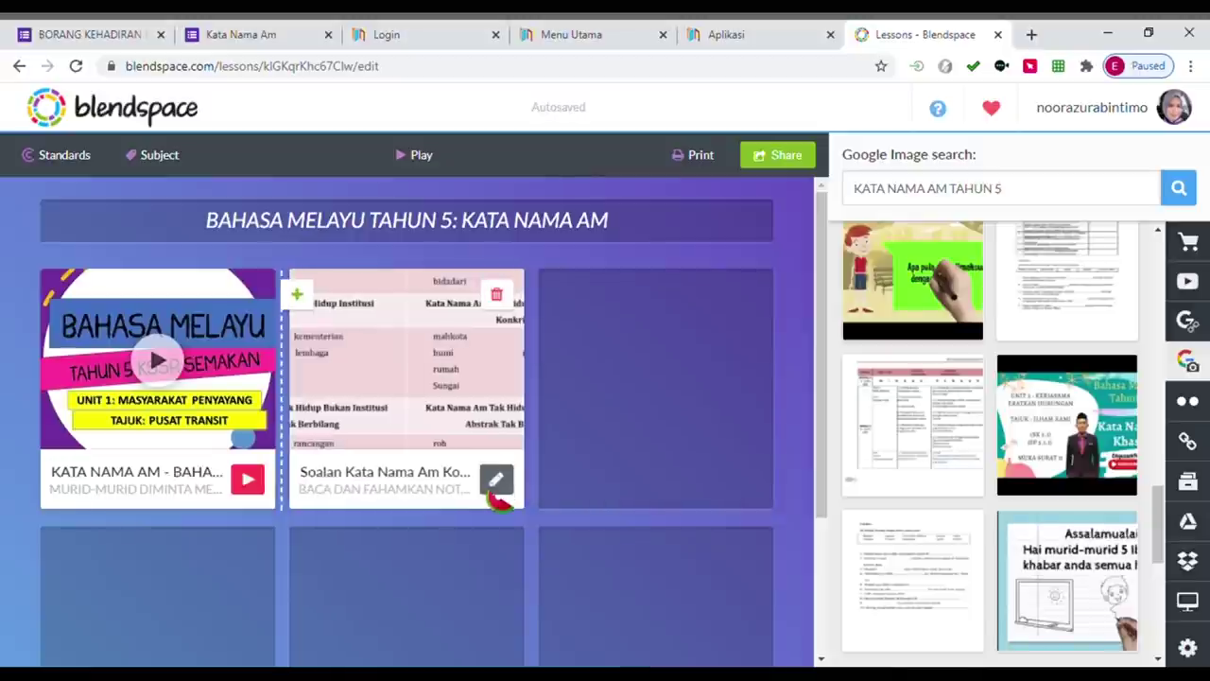
Switch to Wordwall's My Activities in a new browser tab and open and start the maze chase "Salinan KATA NAMA AM"
mouse_move(767, 416)
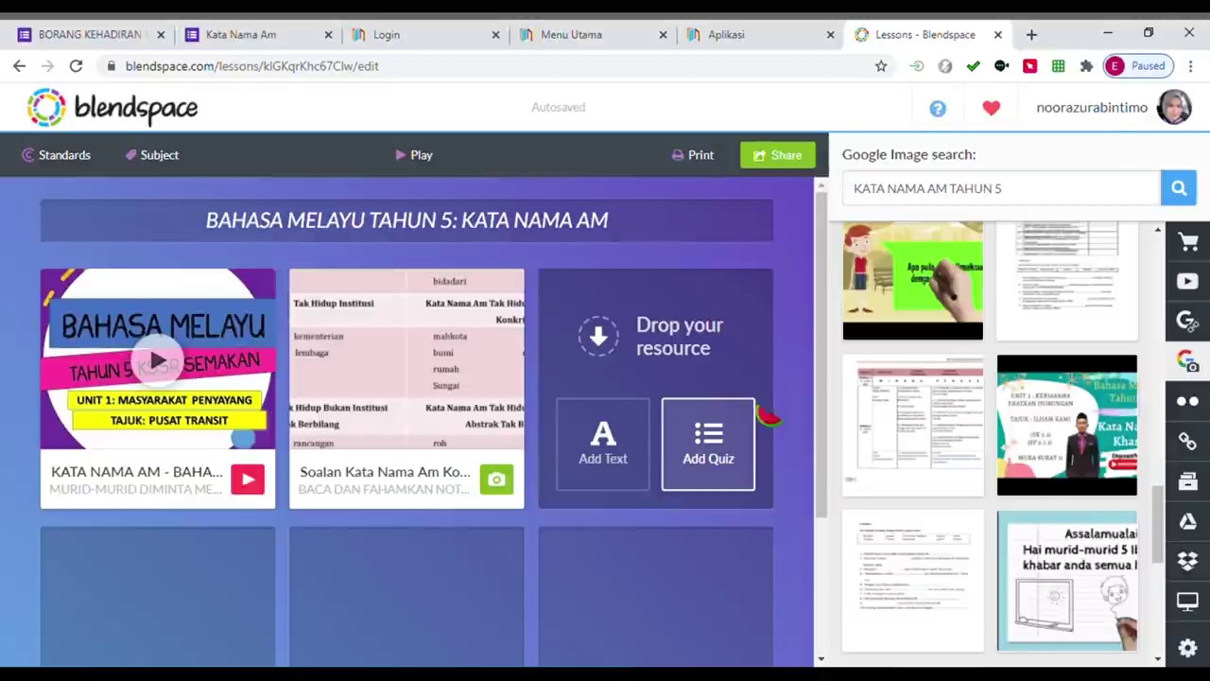
left_click(1031, 35)
left_click(519, 77)
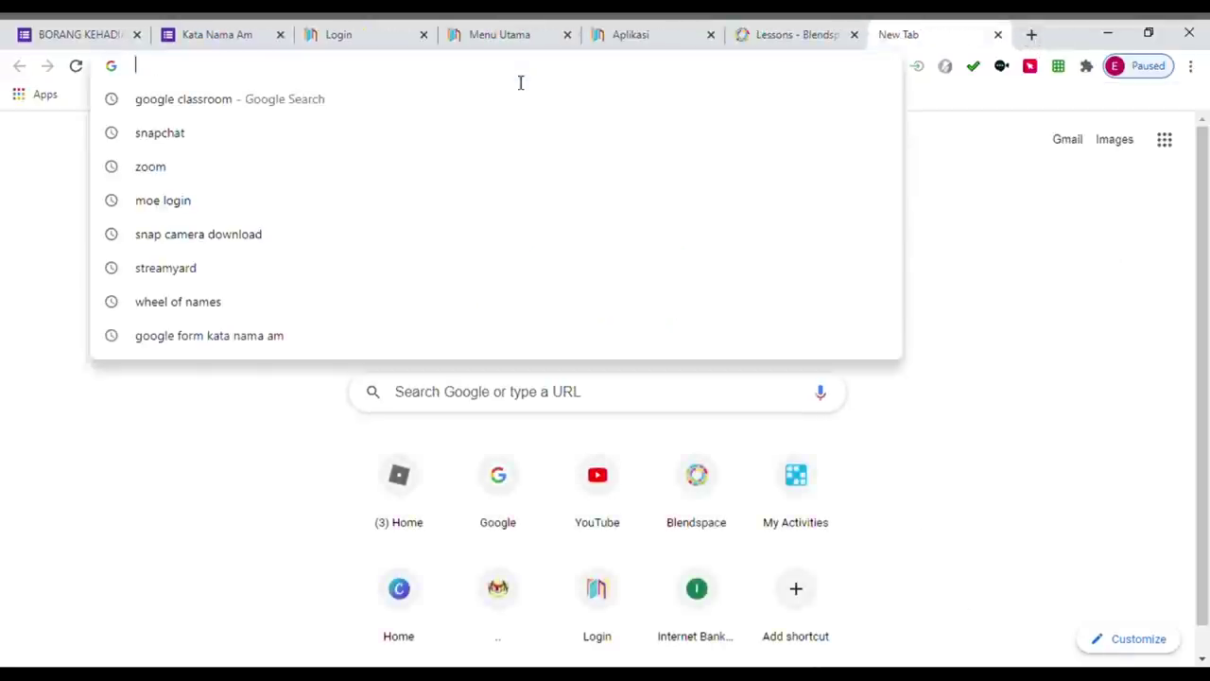
left_click(797, 504)
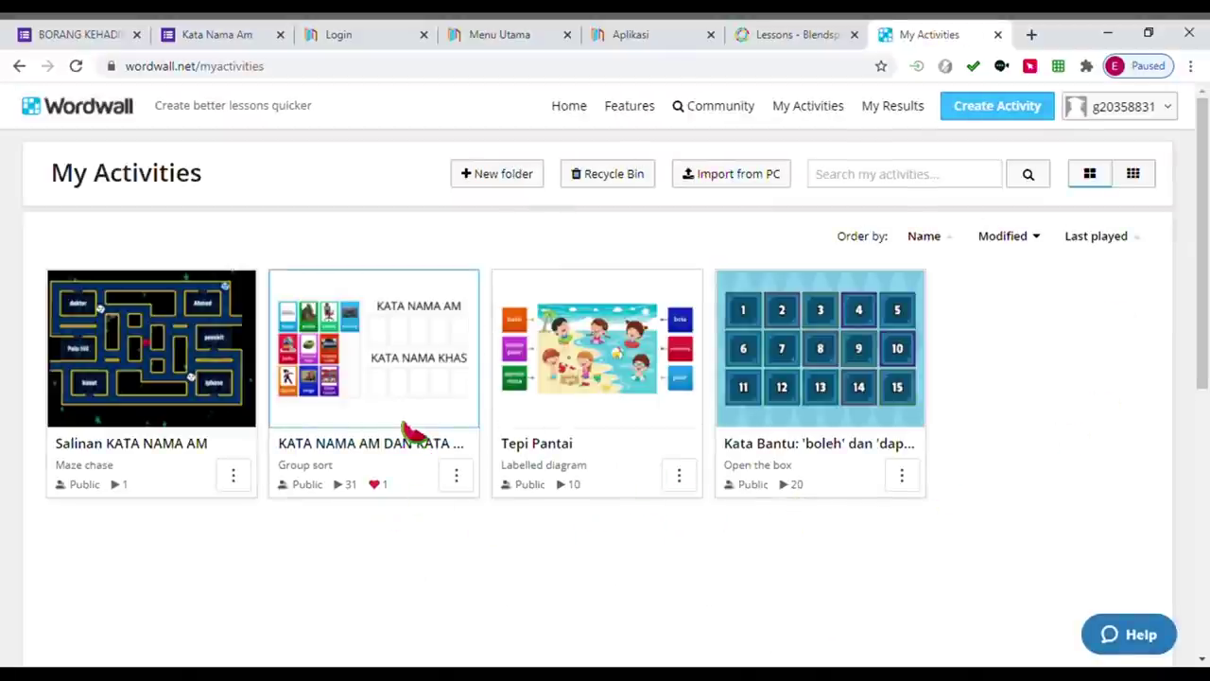
left_click(113, 354)
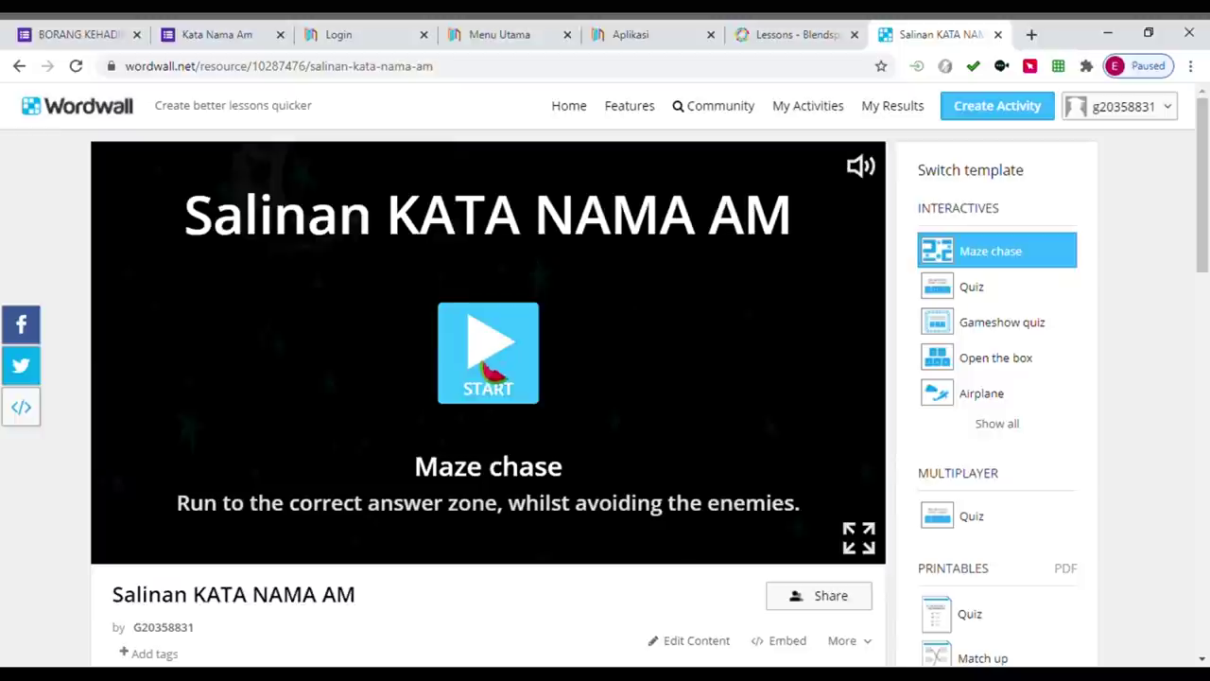
left_click(492, 370)
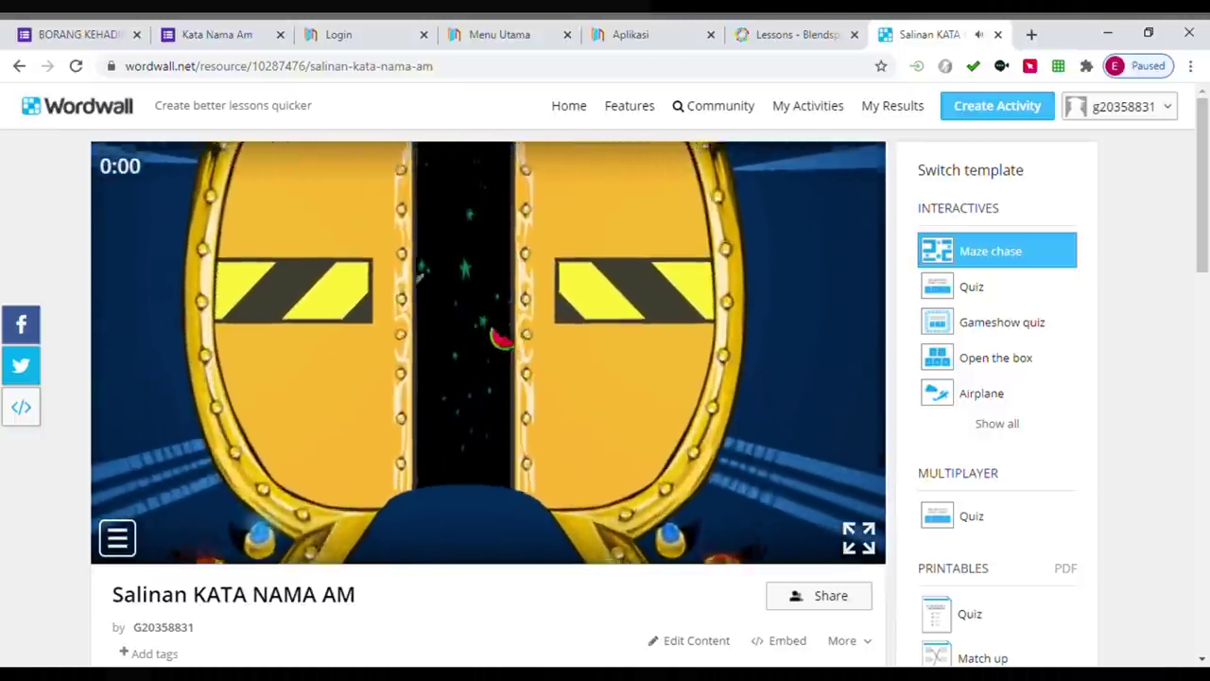
scroll(426, 392, "down", 4)
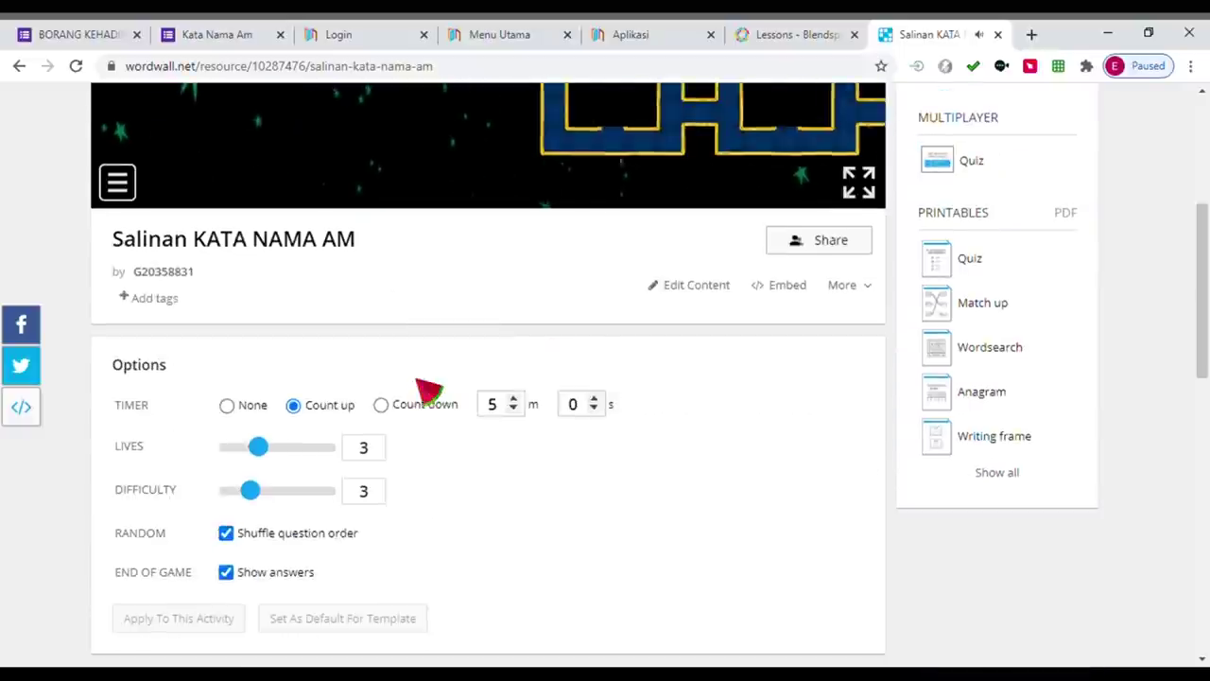
Set the maze chase as a student assignment with name entry and no deadline, copy its link, and return to the Blendspace lesson
left_click(817, 242)
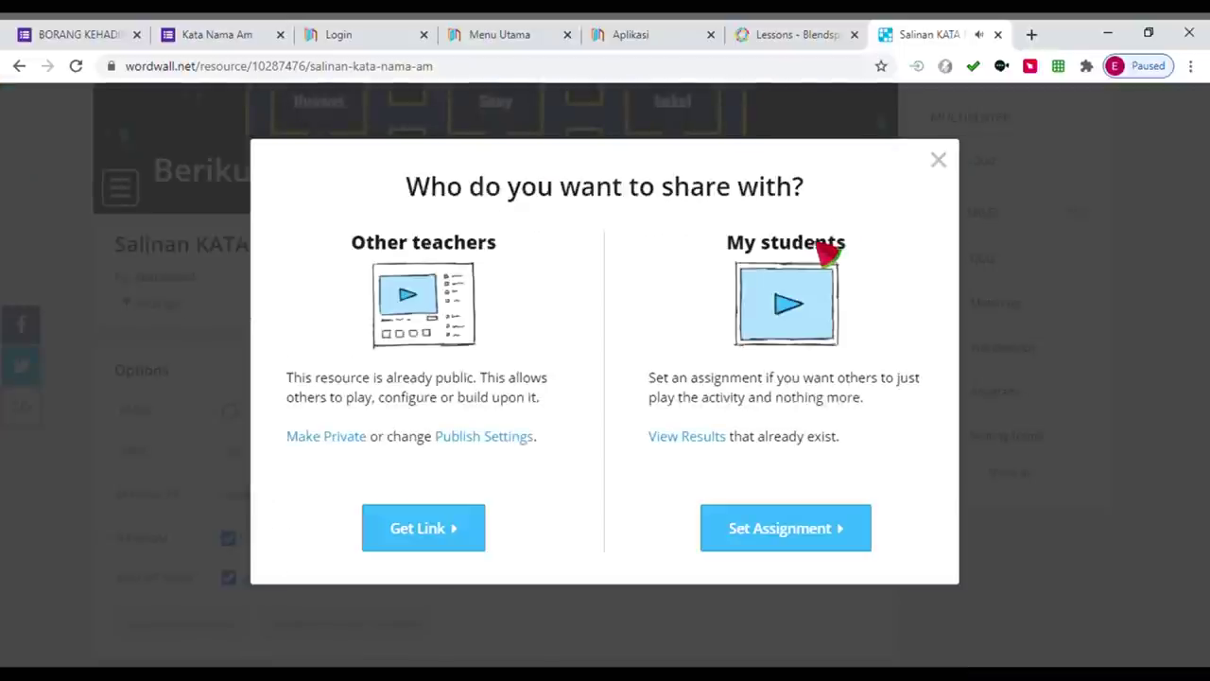
left_click(796, 528)
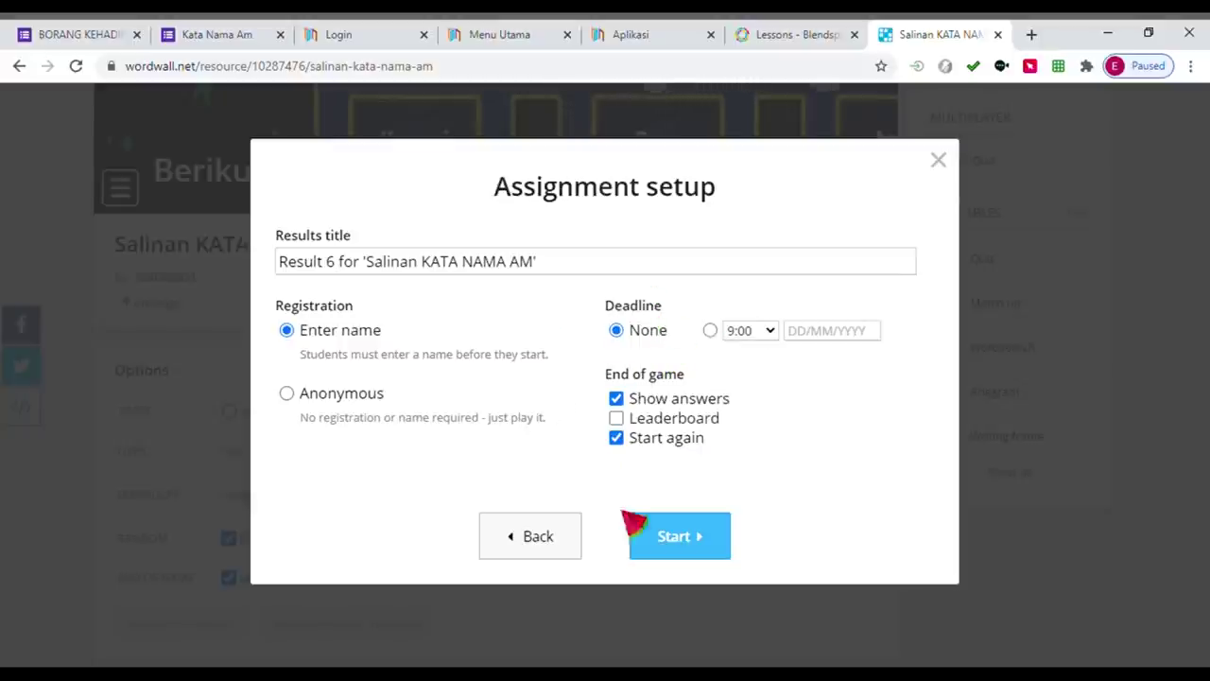
left_click(691, 548)
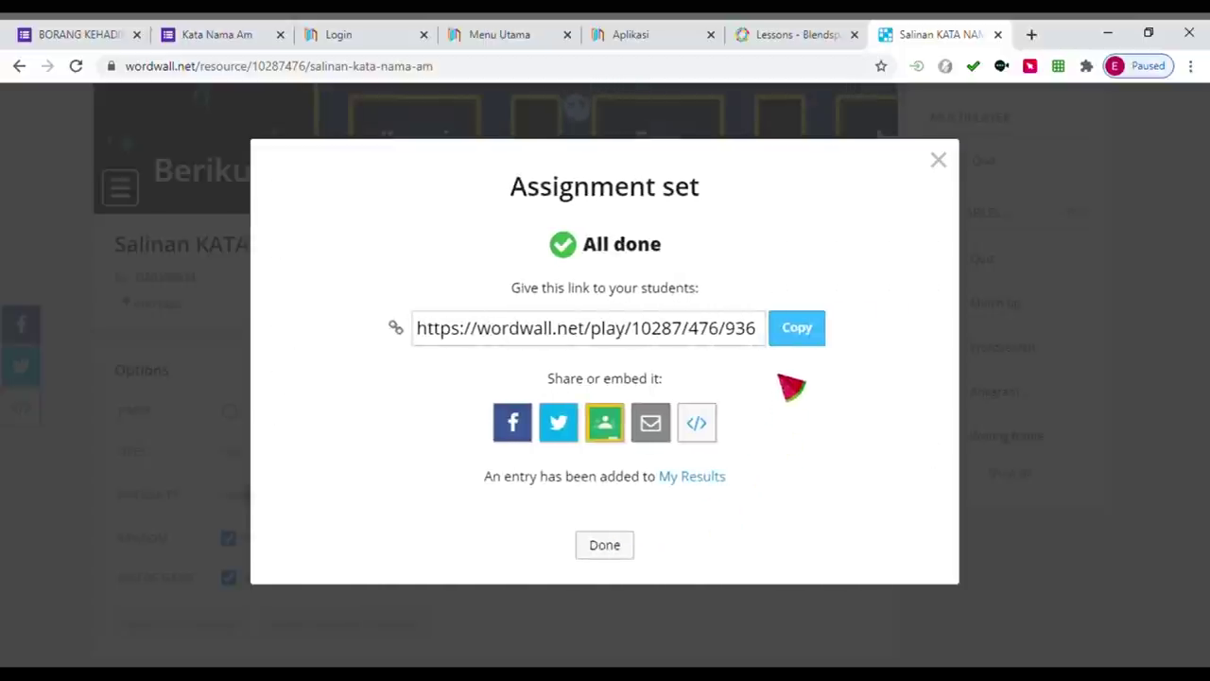
left_click(792, 336)
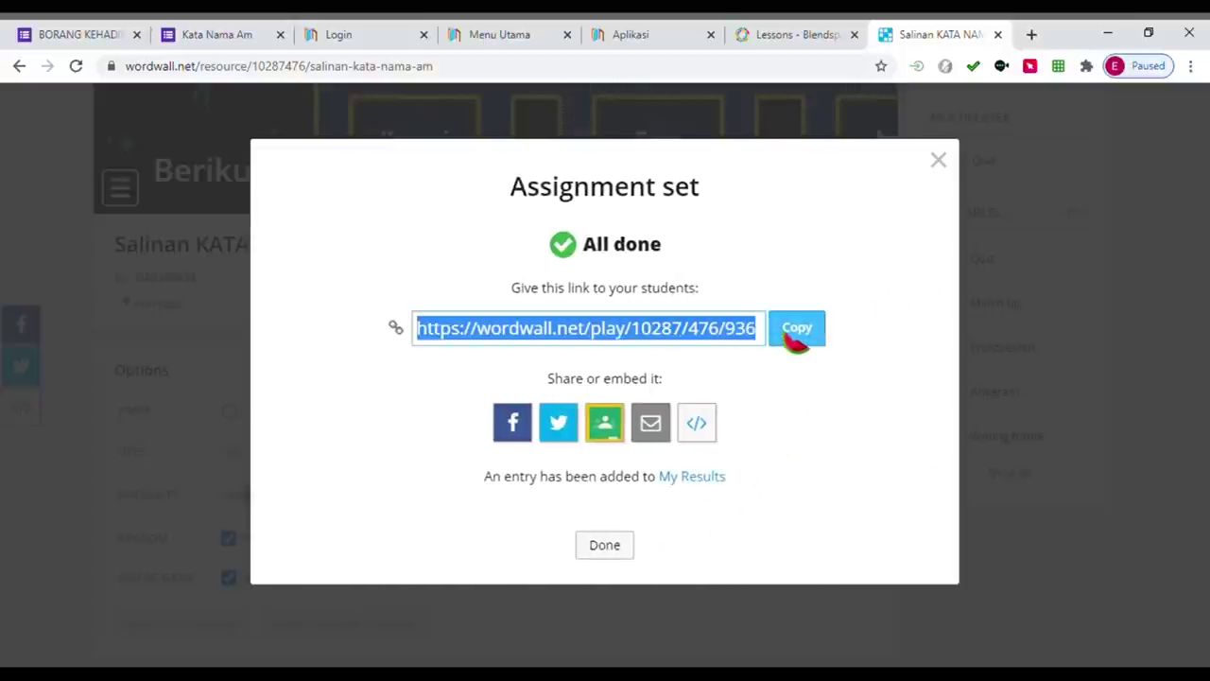
left_click(615, 549)
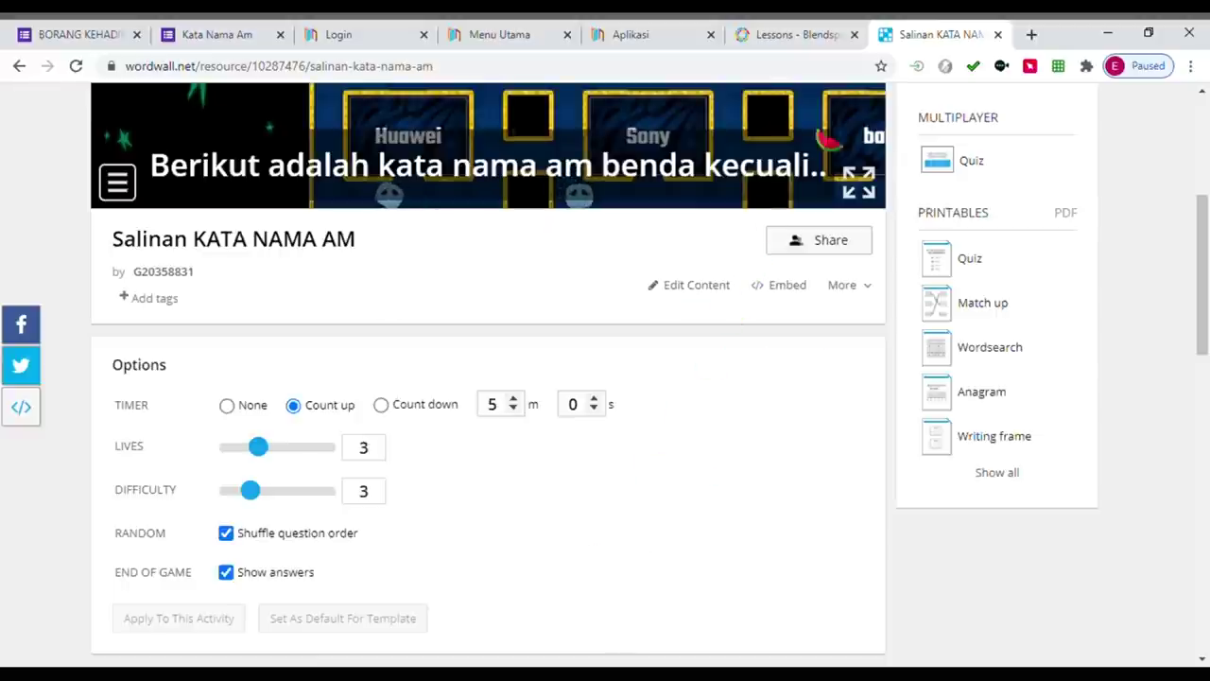
left_click(998, 34)
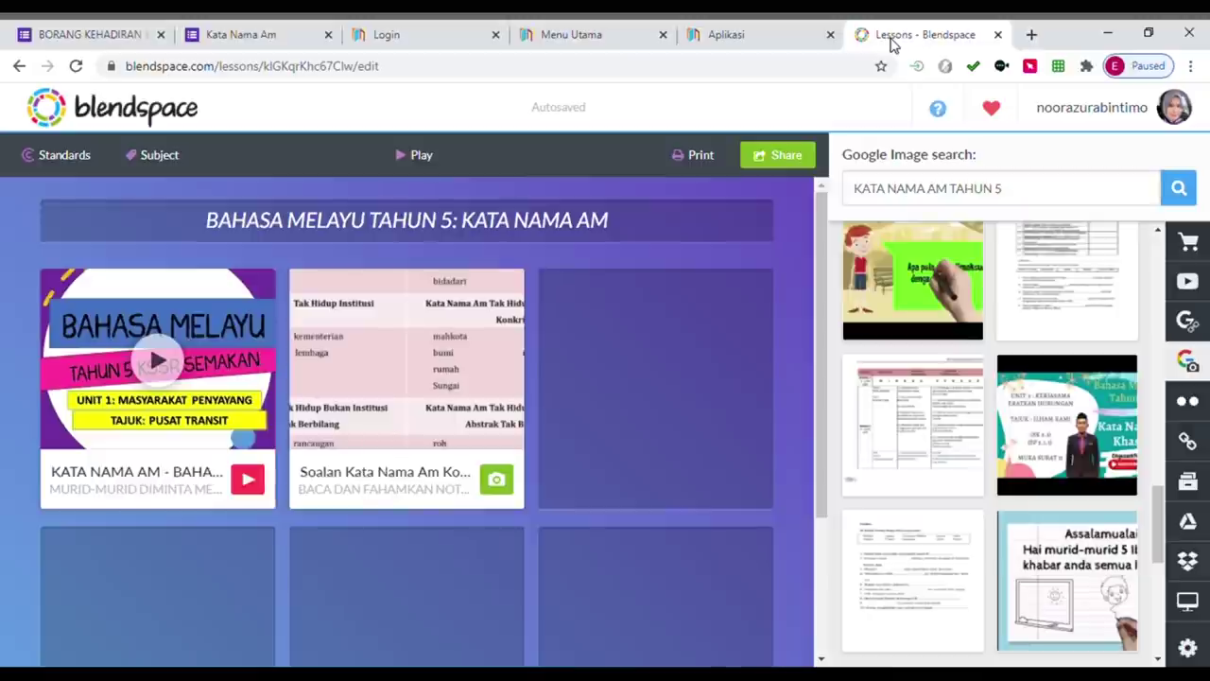
Look up the copied Wordwall assignment link as a website resource in the lesson editor
mouse_move(576, 378)
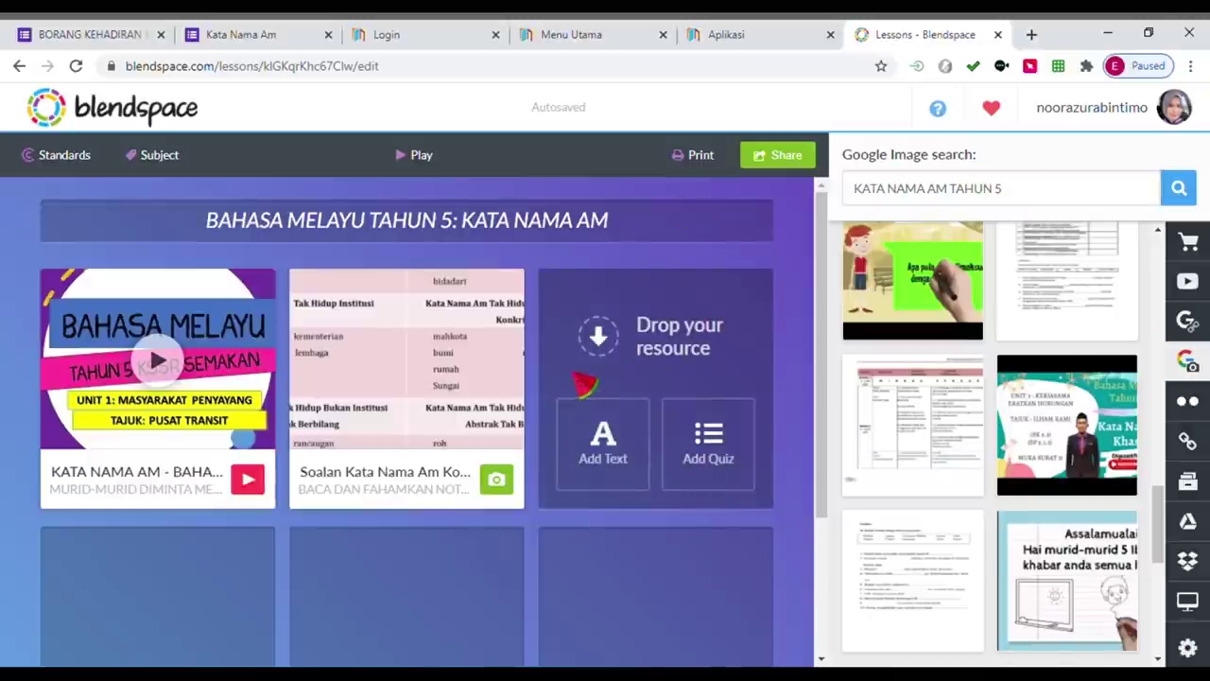
left_click(1187, 442)
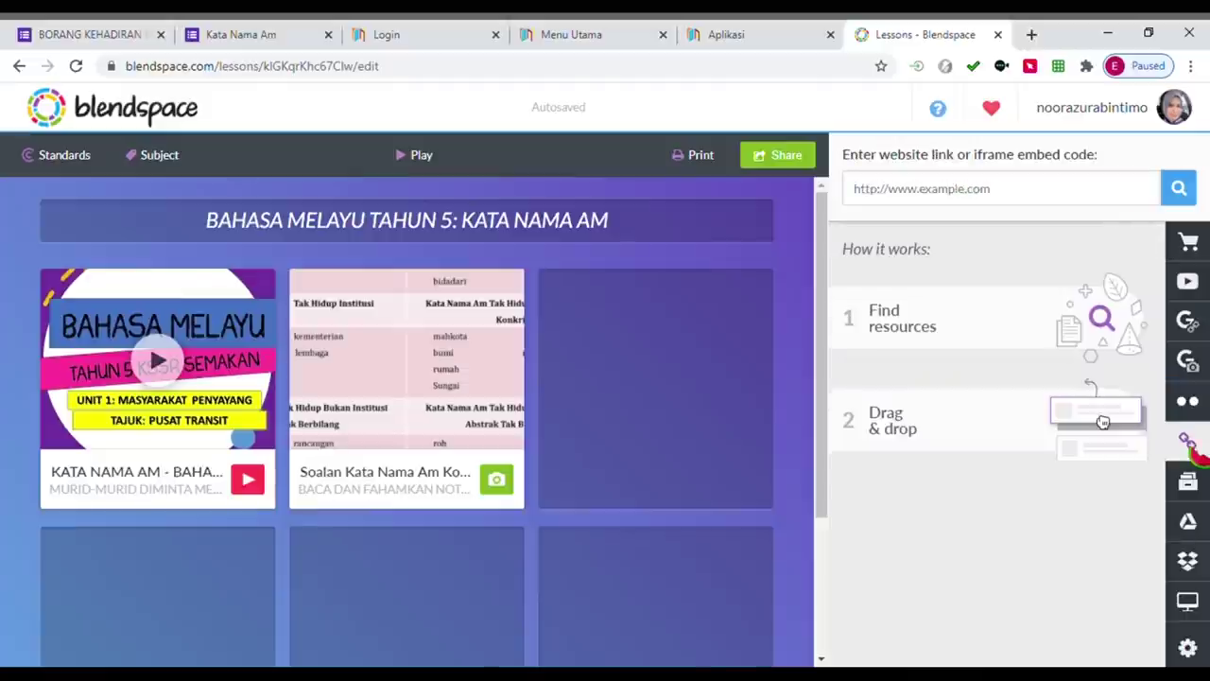
left_click(1188, 280)
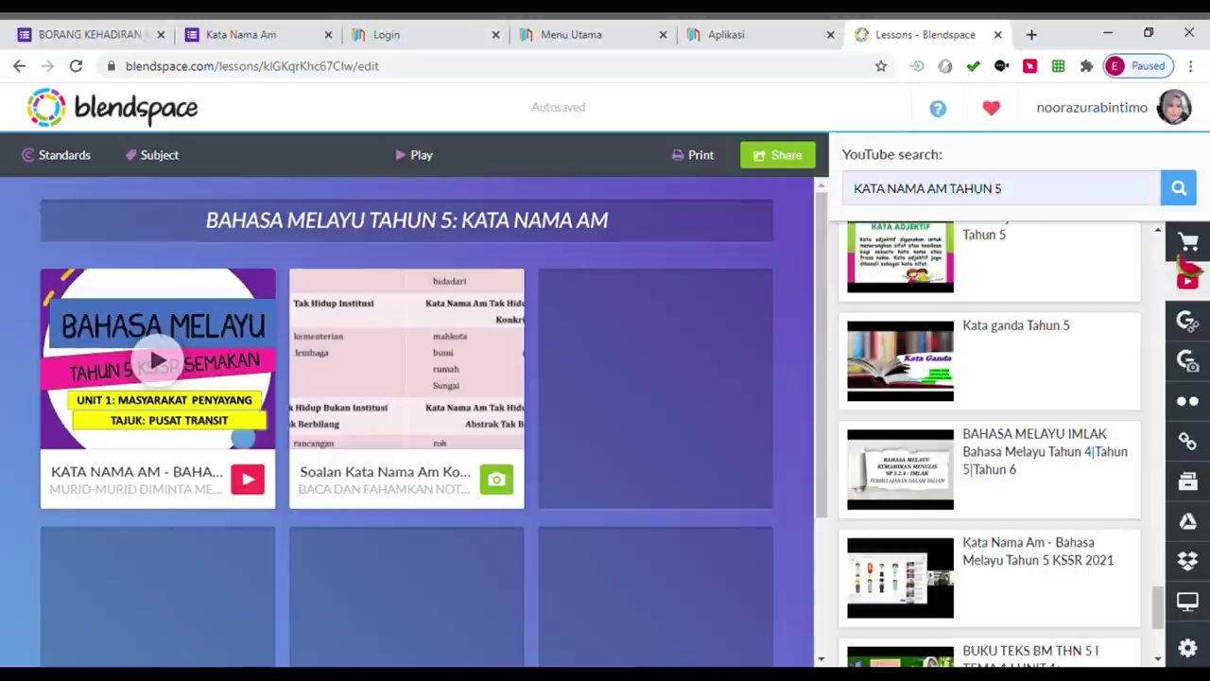
left_click(1187, 442)
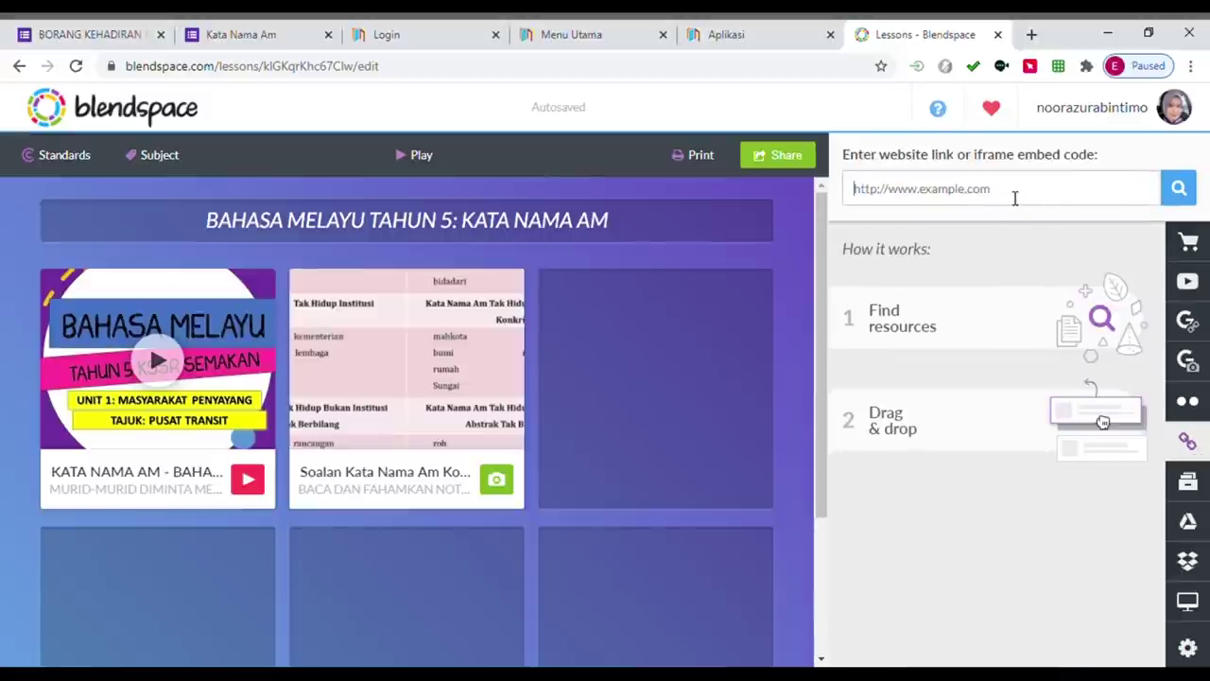
key("ctrl+v")
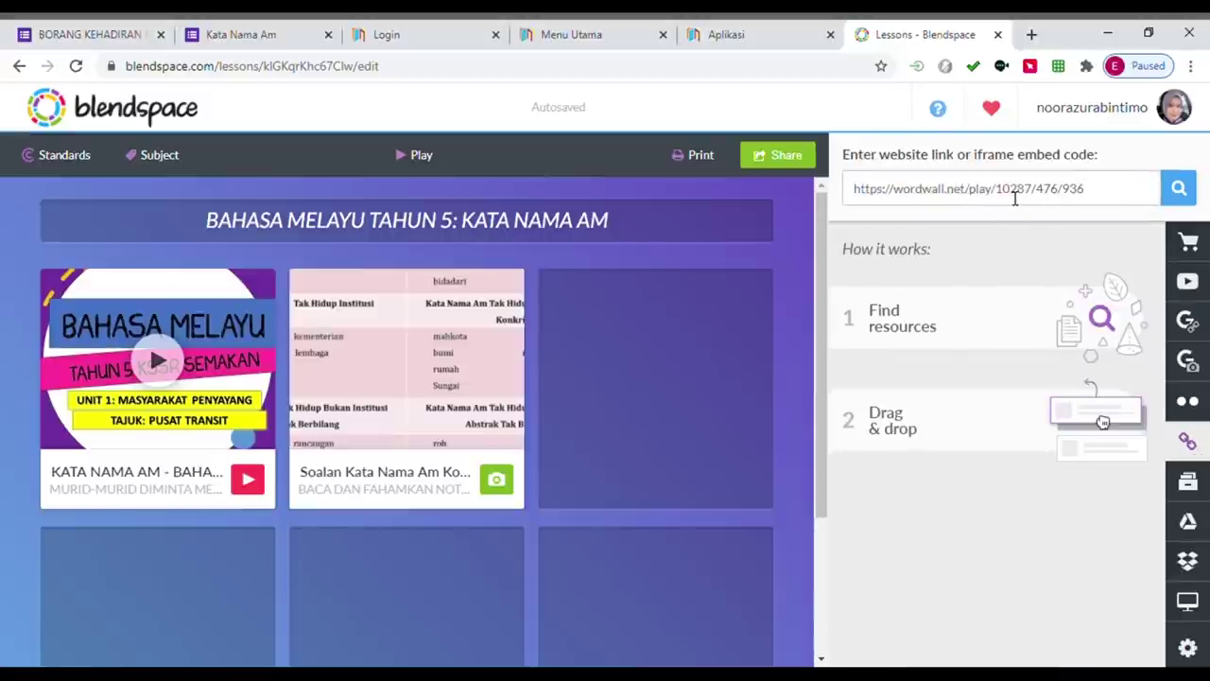
left_click(1181, 190)
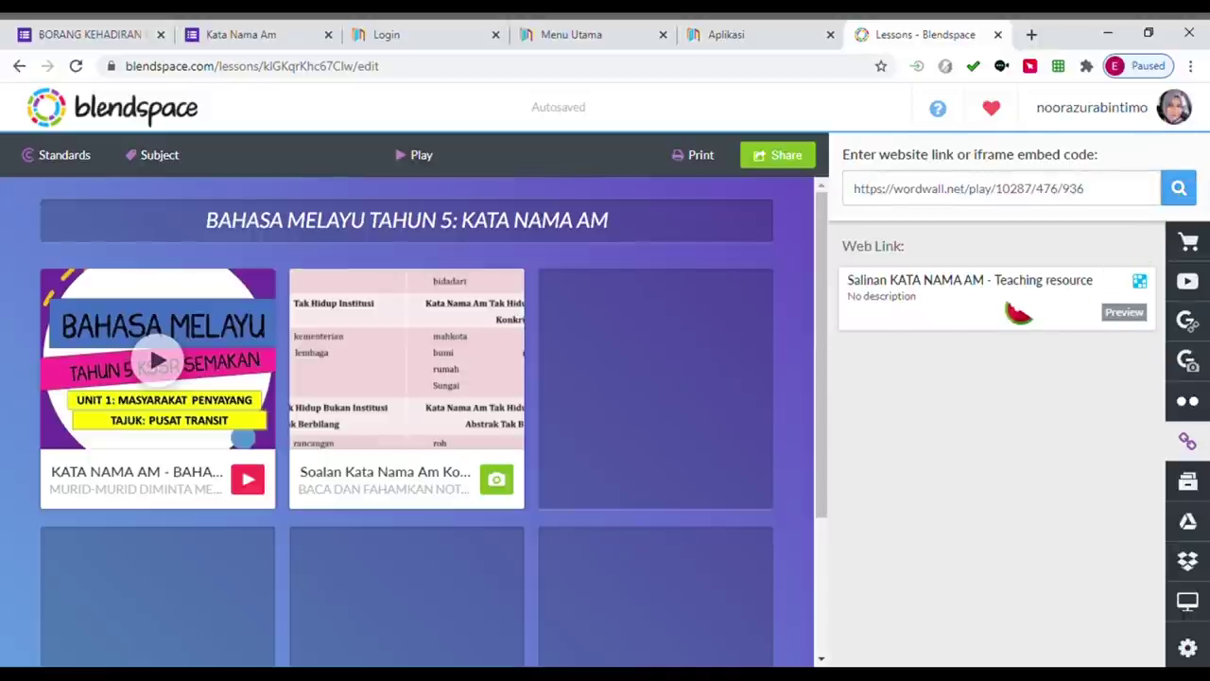
Preview the Wordwall web link, start the "Salinan KATA NAMA AM" maze chase to test it, and close the preview
left_click(1122, 313)
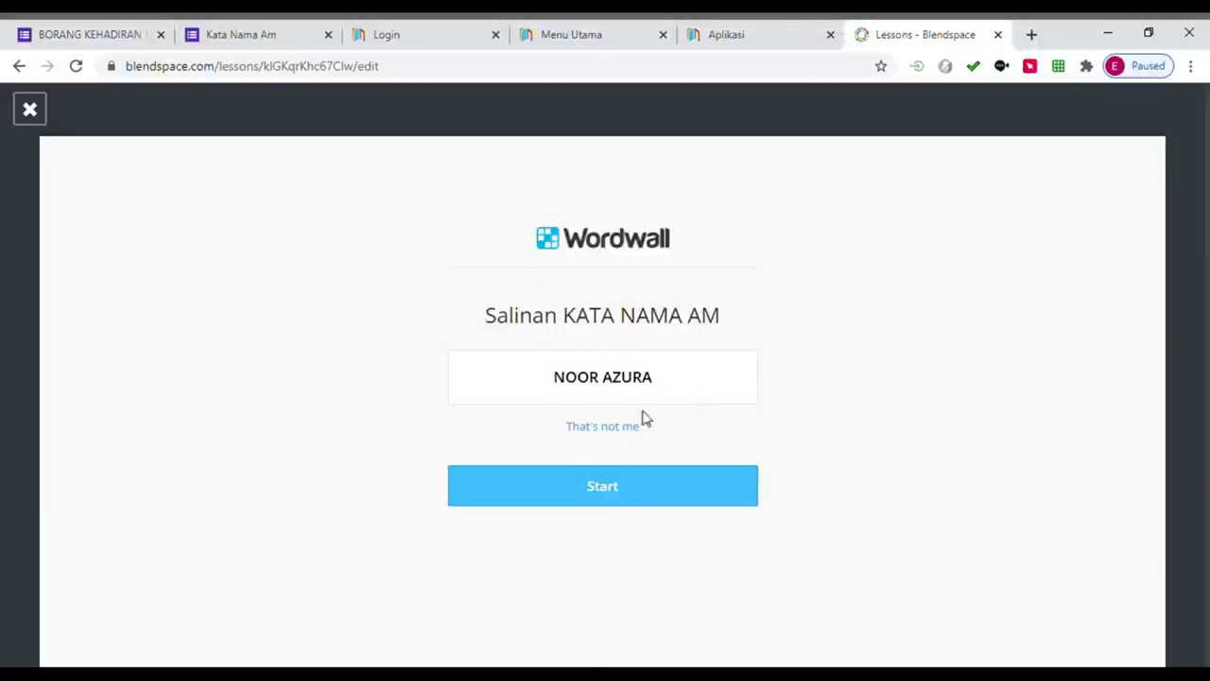
left_click(608, 490)
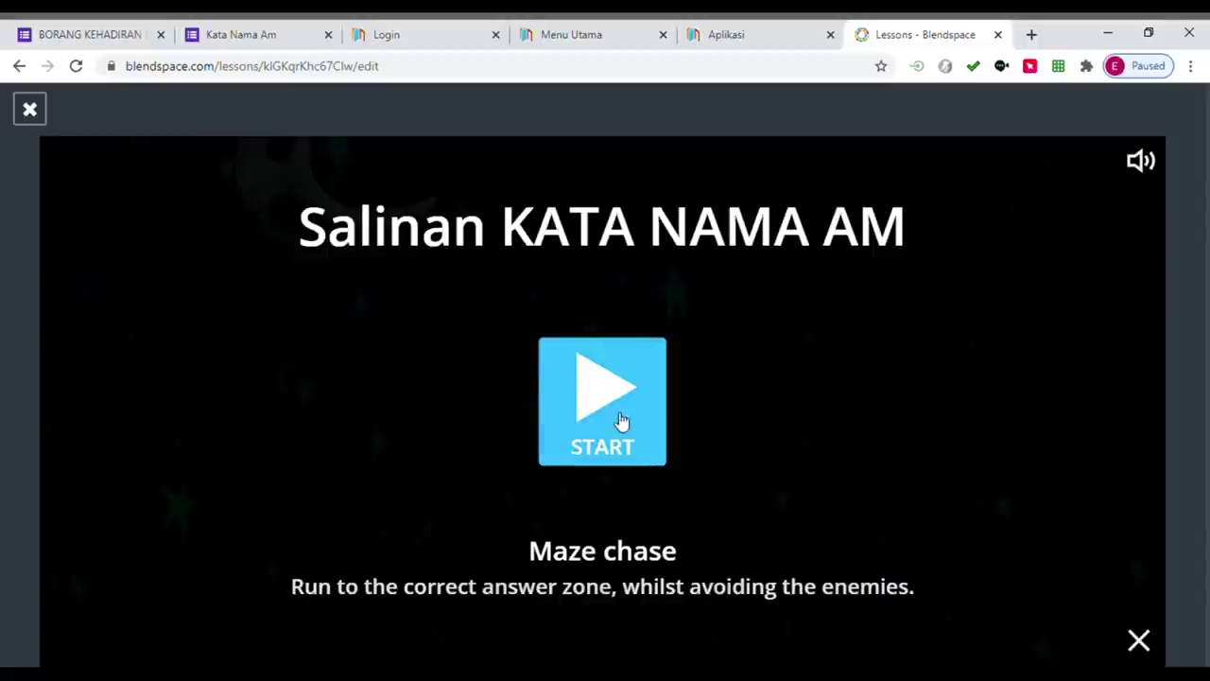
left_click(621, 420)
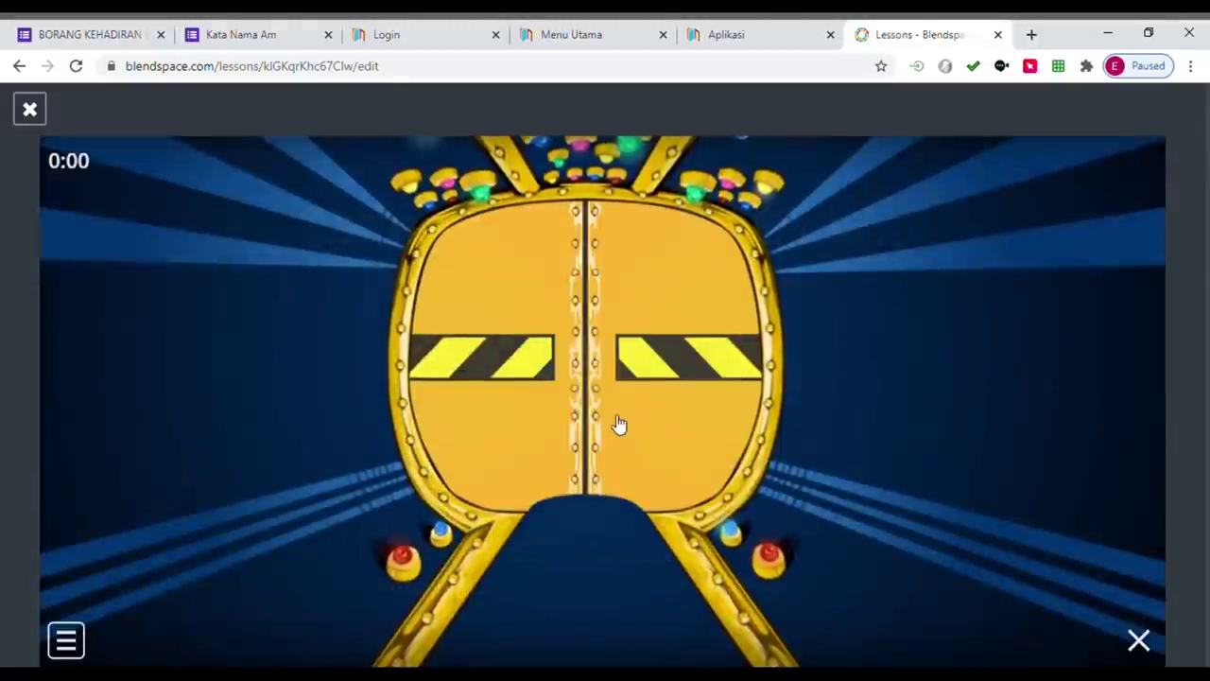
left_click(29, 110)
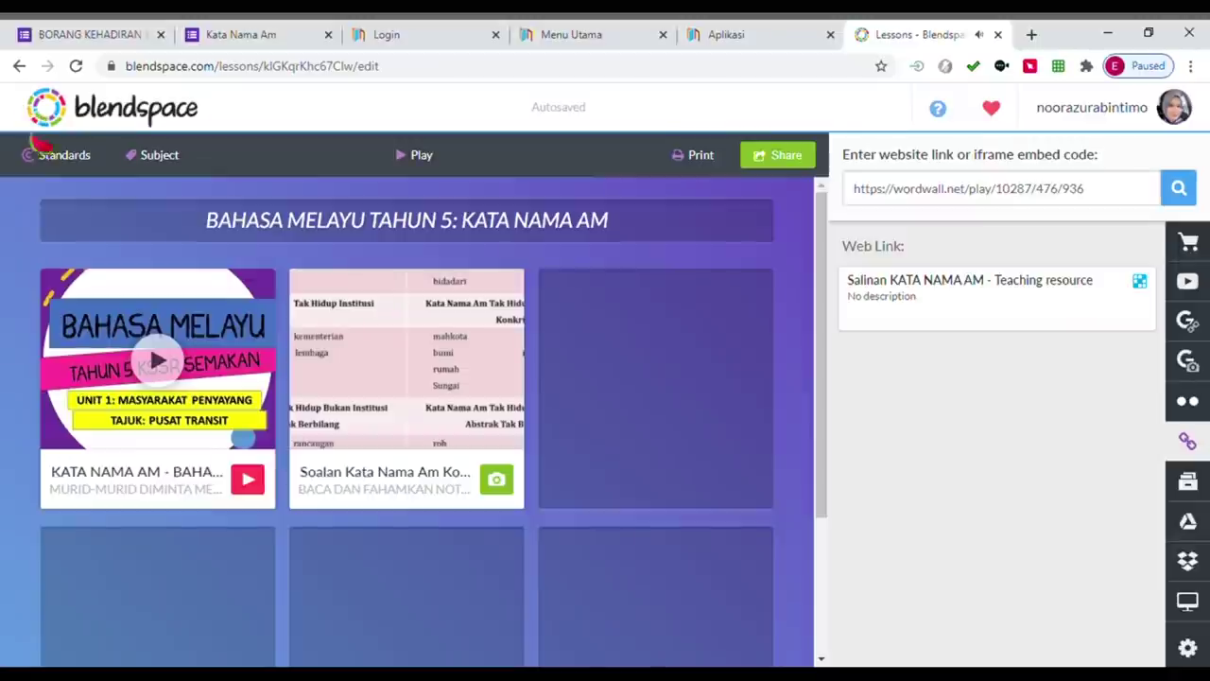
Place the Wordwall link in the third lesson tile and give it the description "SILA JAWAB LATIHAN INI"
mouse_move(934, 318)
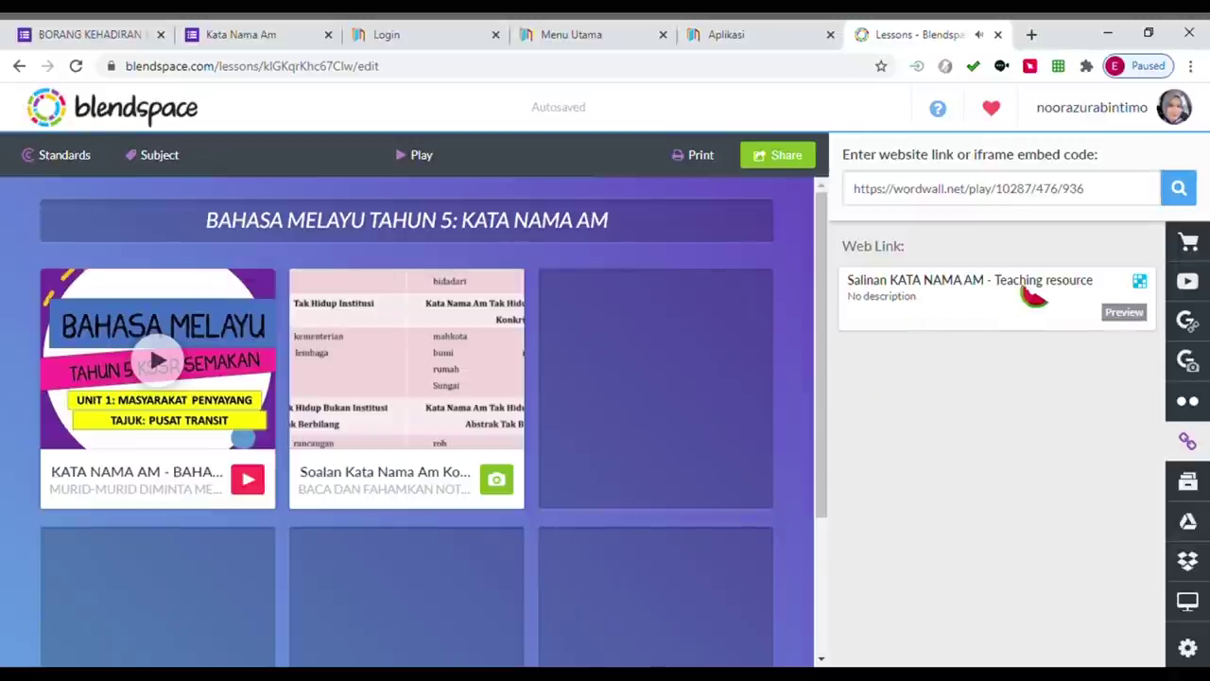
left_click_drag(1033, 296, 705, 285)
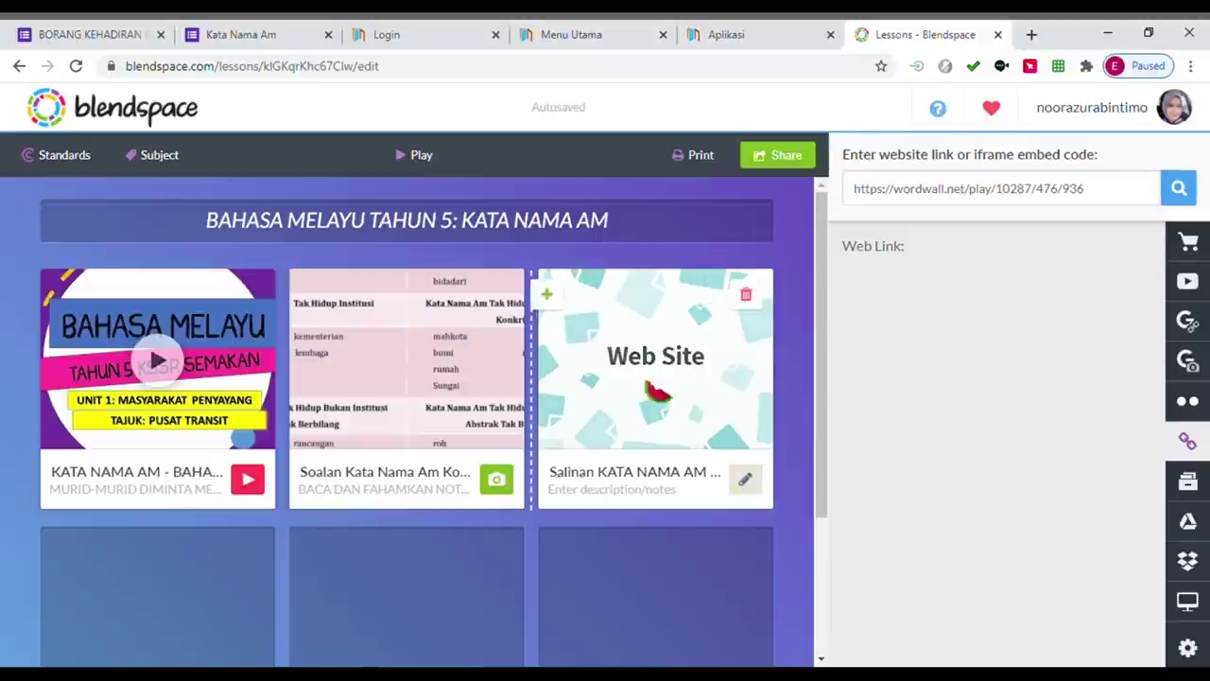
left_click(675, 491)
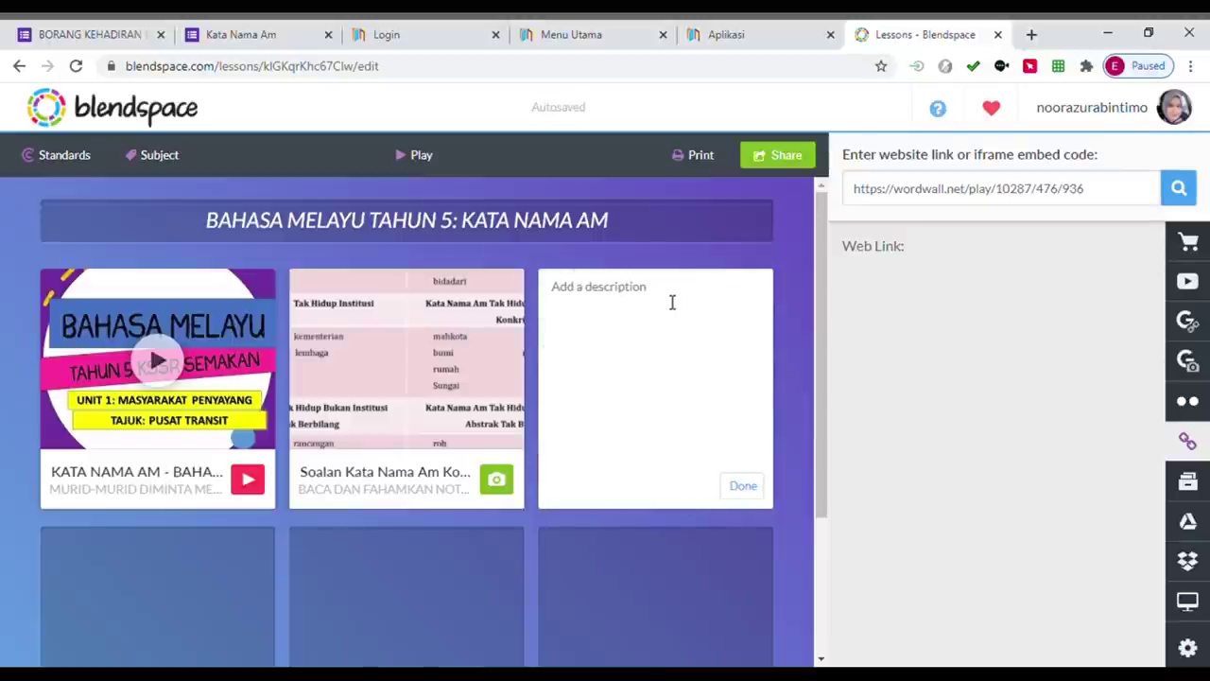
type("MELAYU")
key("BackSpace")
key("BackSpace")
type("SILA JAW")
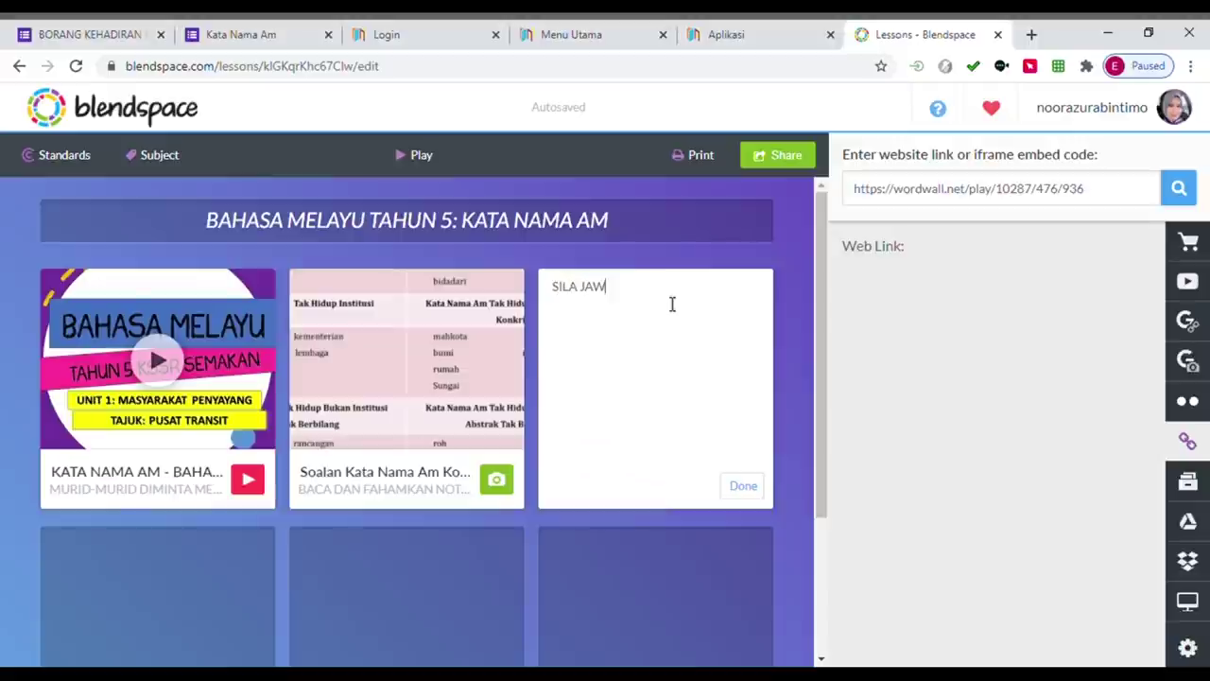
type("AB LATIHAN INI")
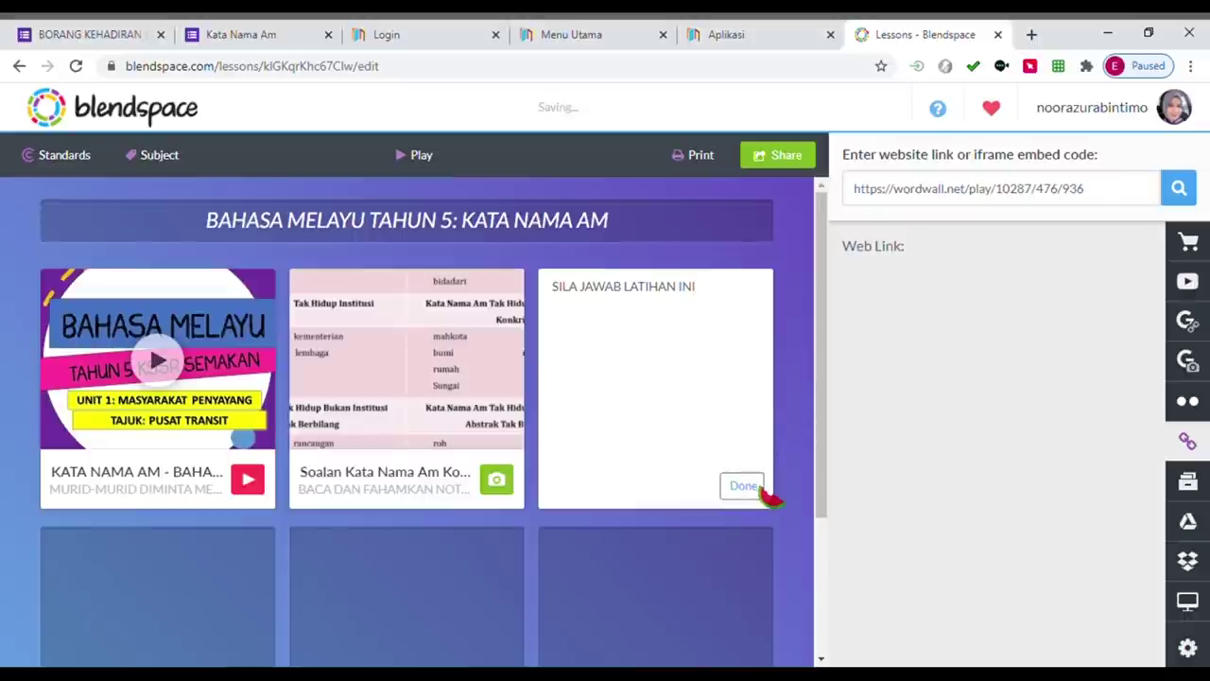
left_click(764, 488)
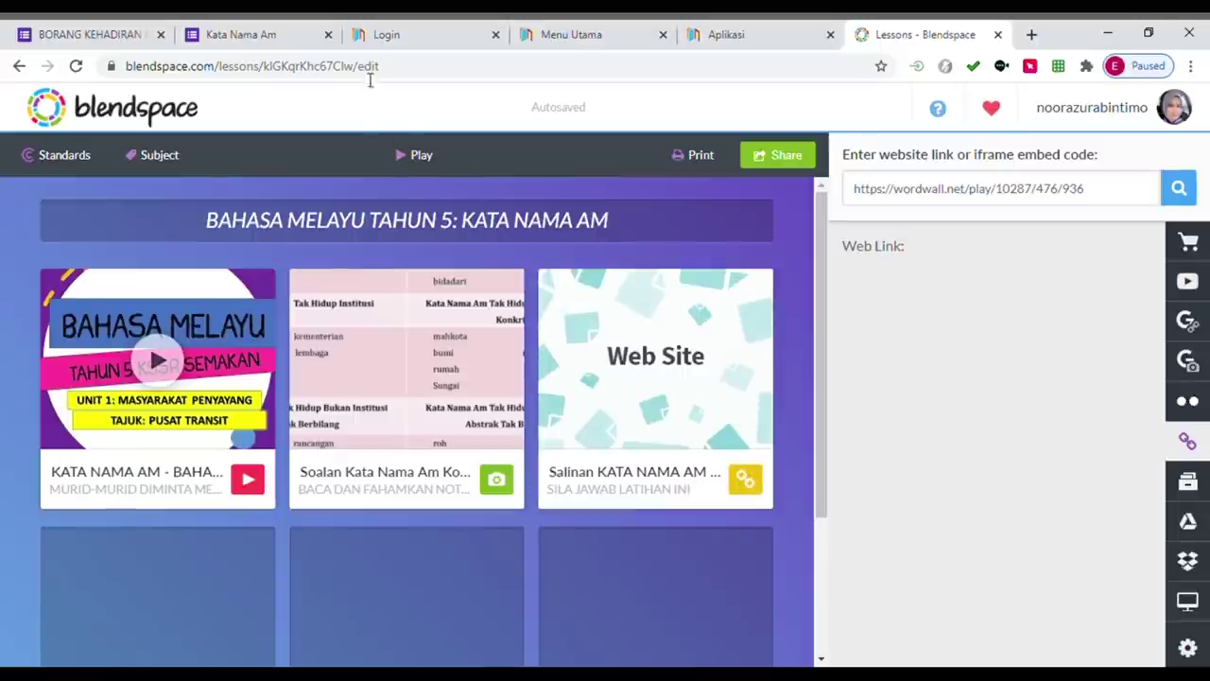
Copy the web address of the open "Kata Nama Am" Google Forms quiz and return to the Blendspace lesson
left_click(242, 36)
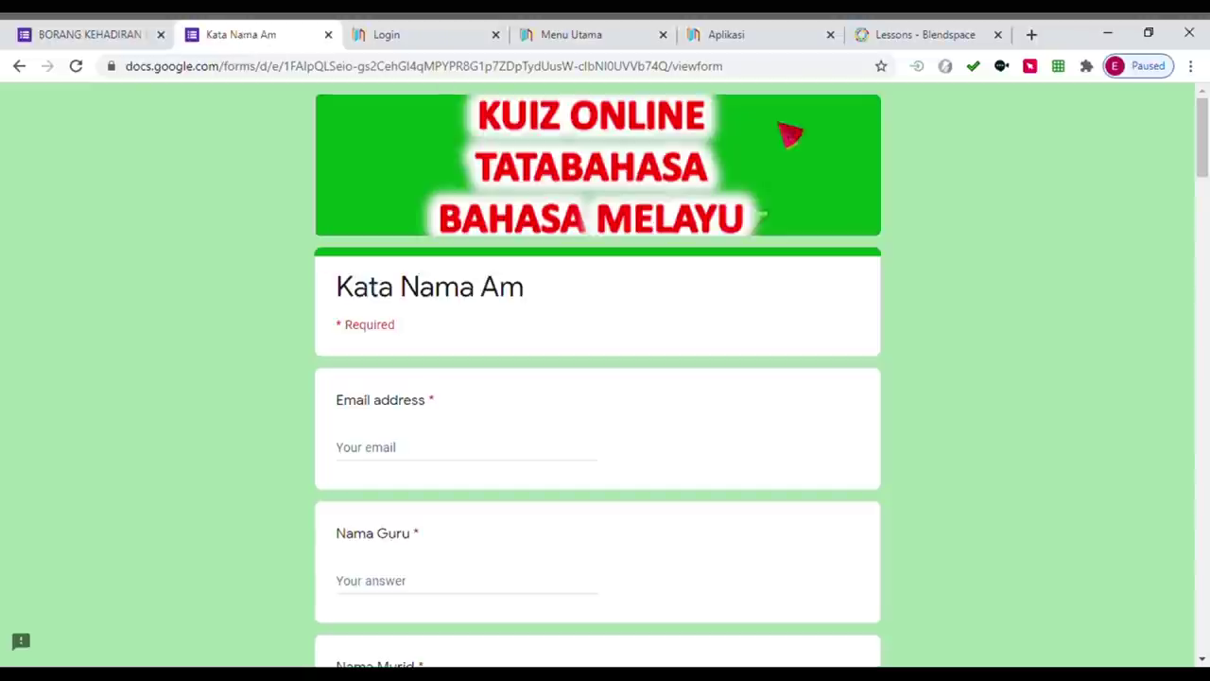
left_click(751, 73)
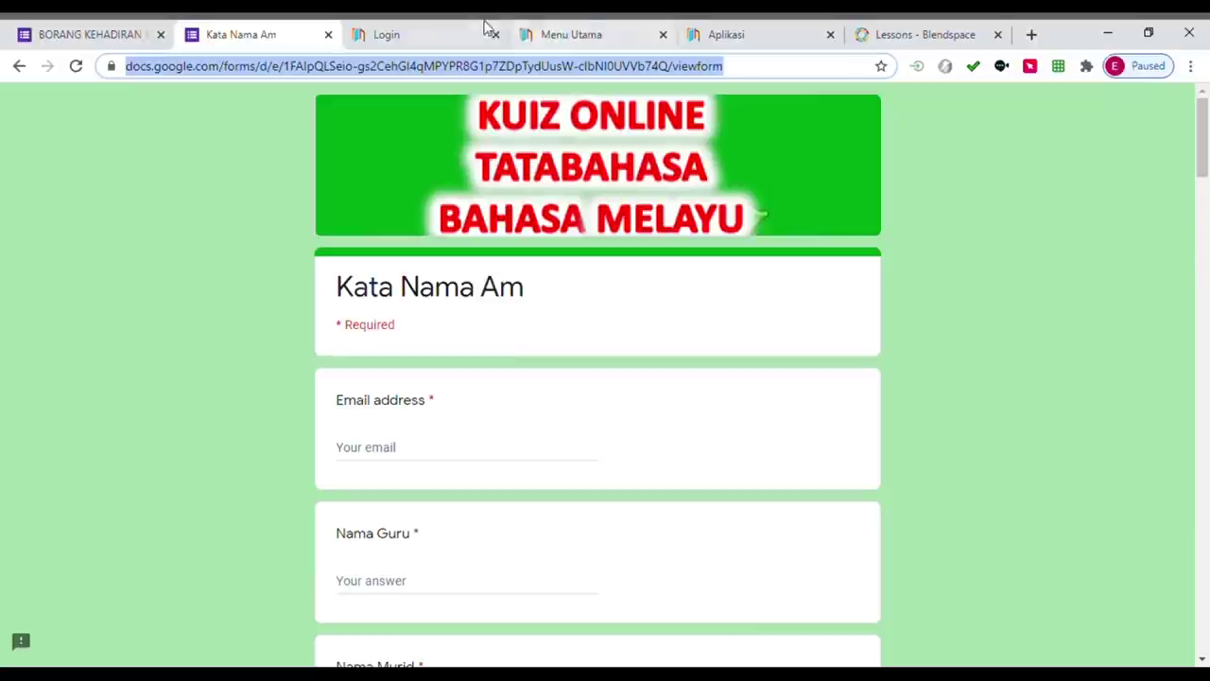
left_click(898, 35)
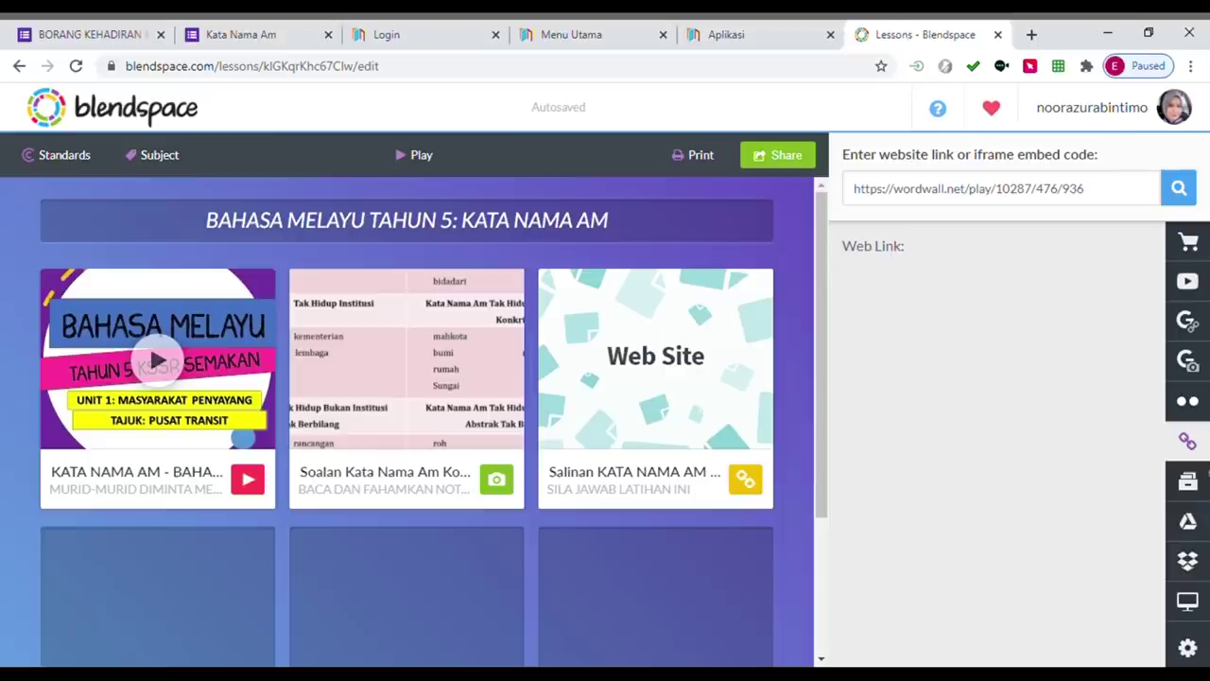
Replace the Wordwall address with the copied Google Forms link and look it up as a webpage resource
left_click(1187, 402)
left_click(1189, 440)
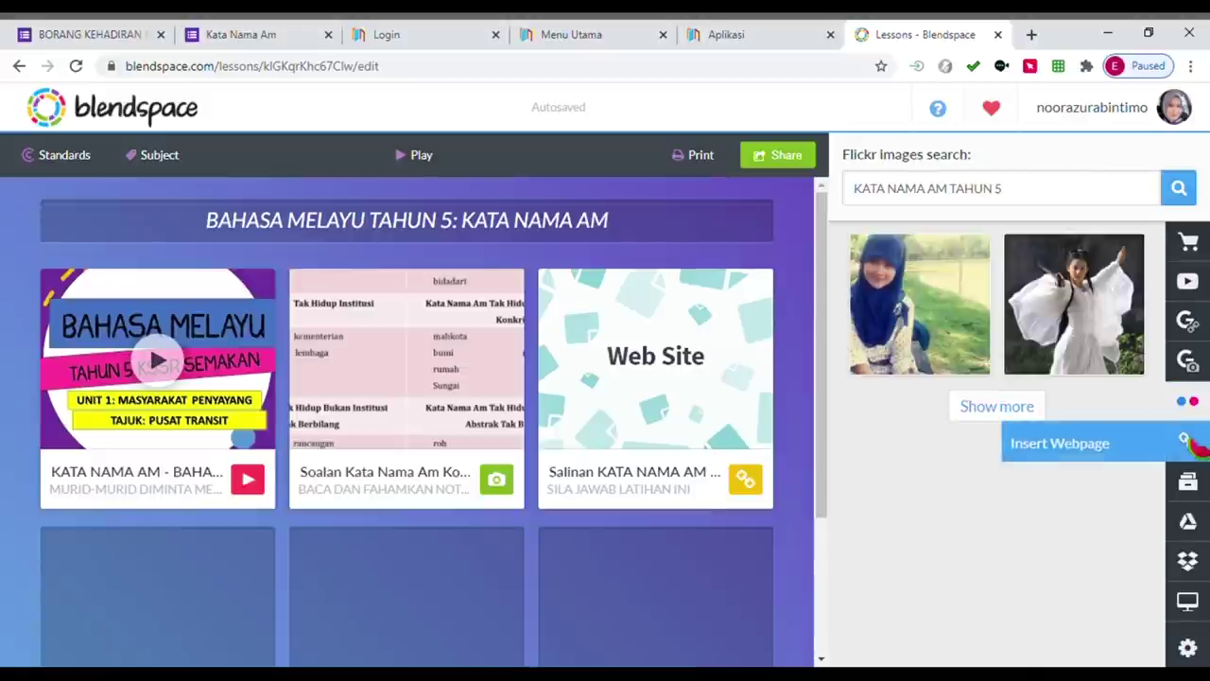
left_click(1188, 441)
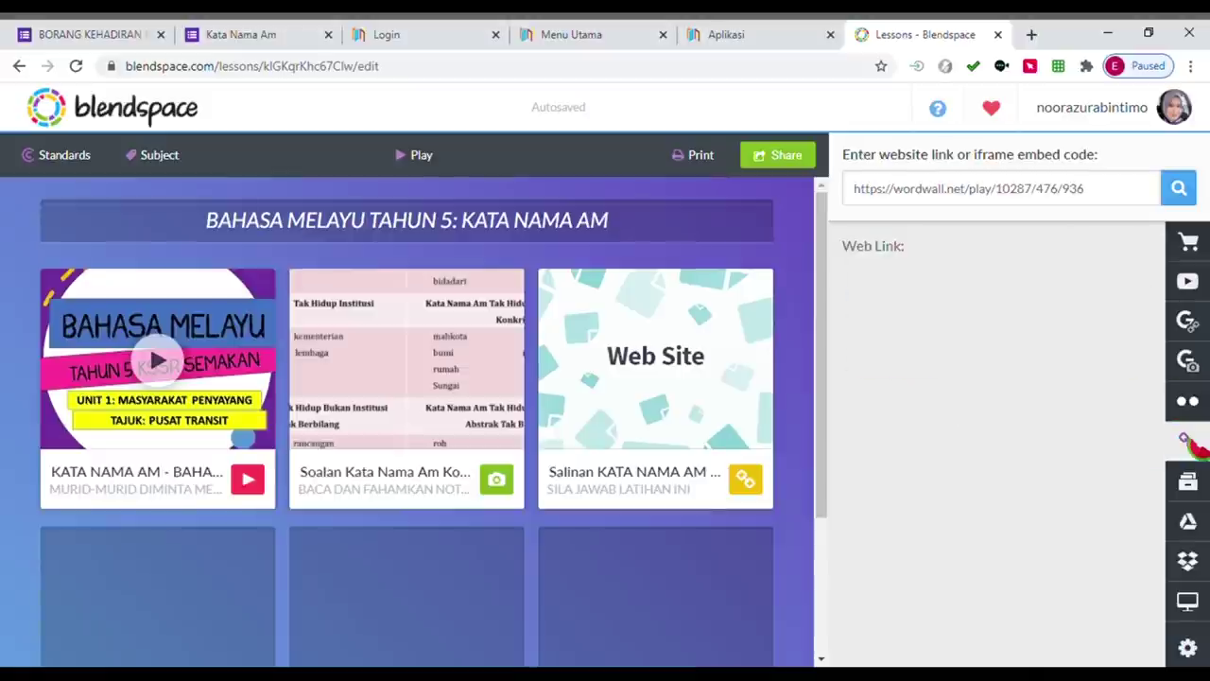
left_click_drag(1107, 184, 813, 214)
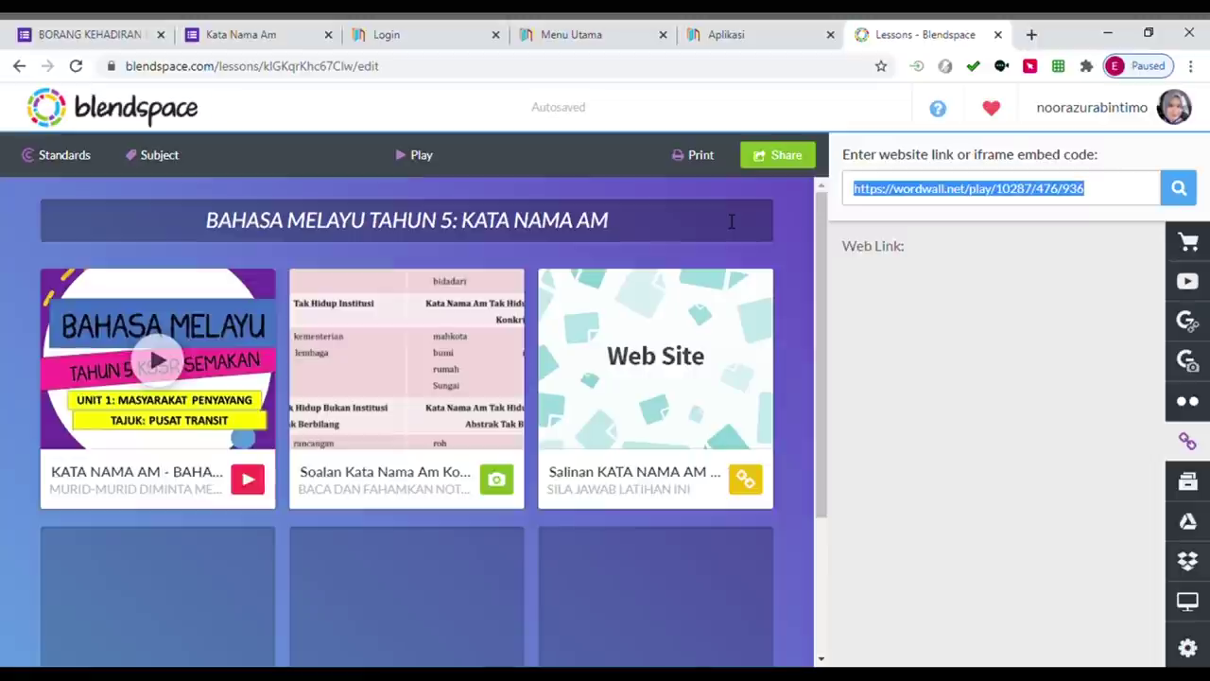
key("ctrl+v")
left_click(1179, 188)
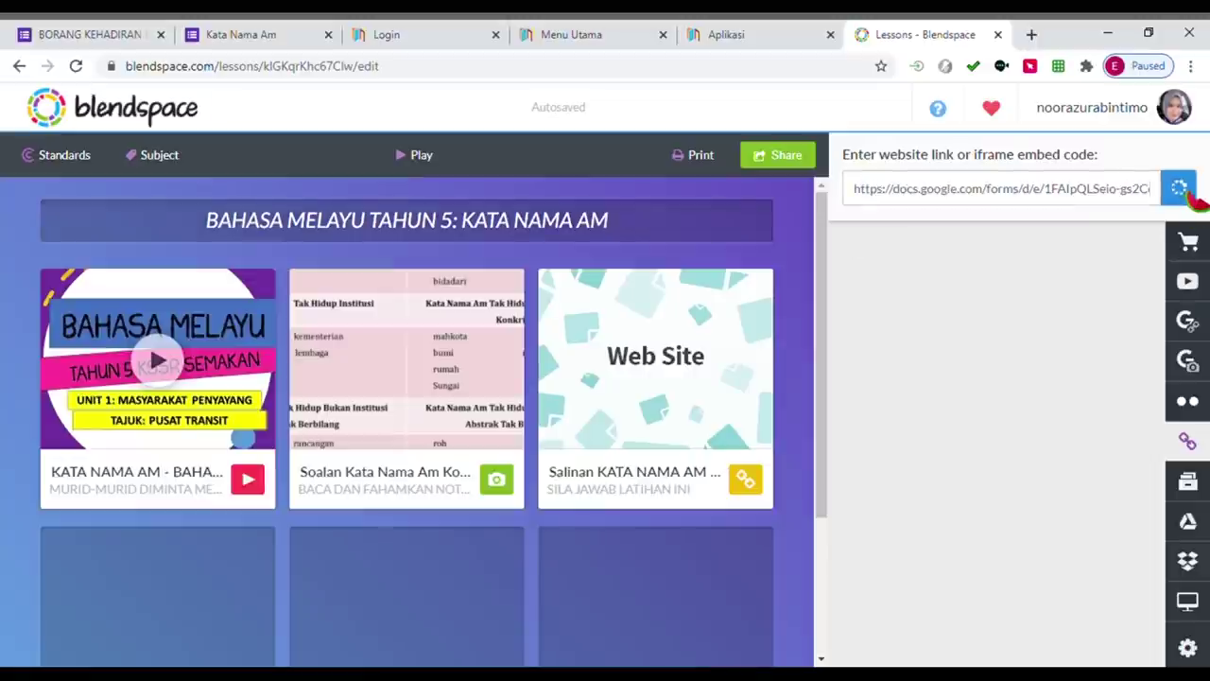
Preview the "Kata Nama Am" form link and place it in the fourth lesson tile
mouse_move(908, 305)
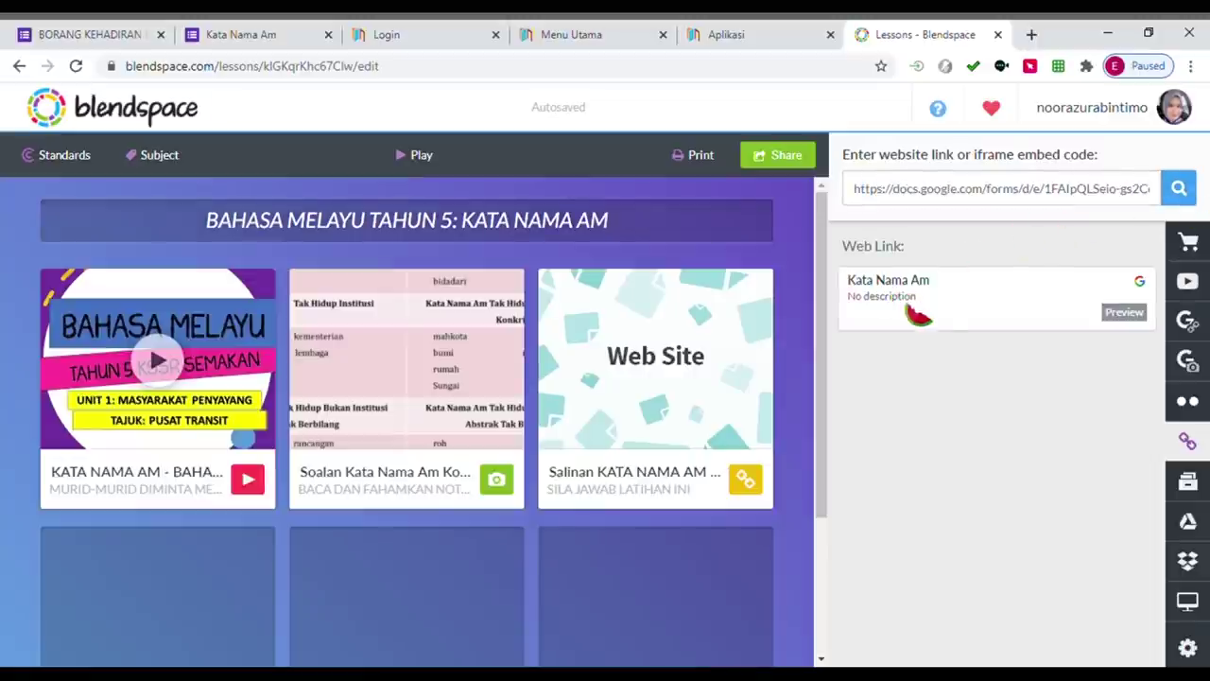
left_click(1123, 313)
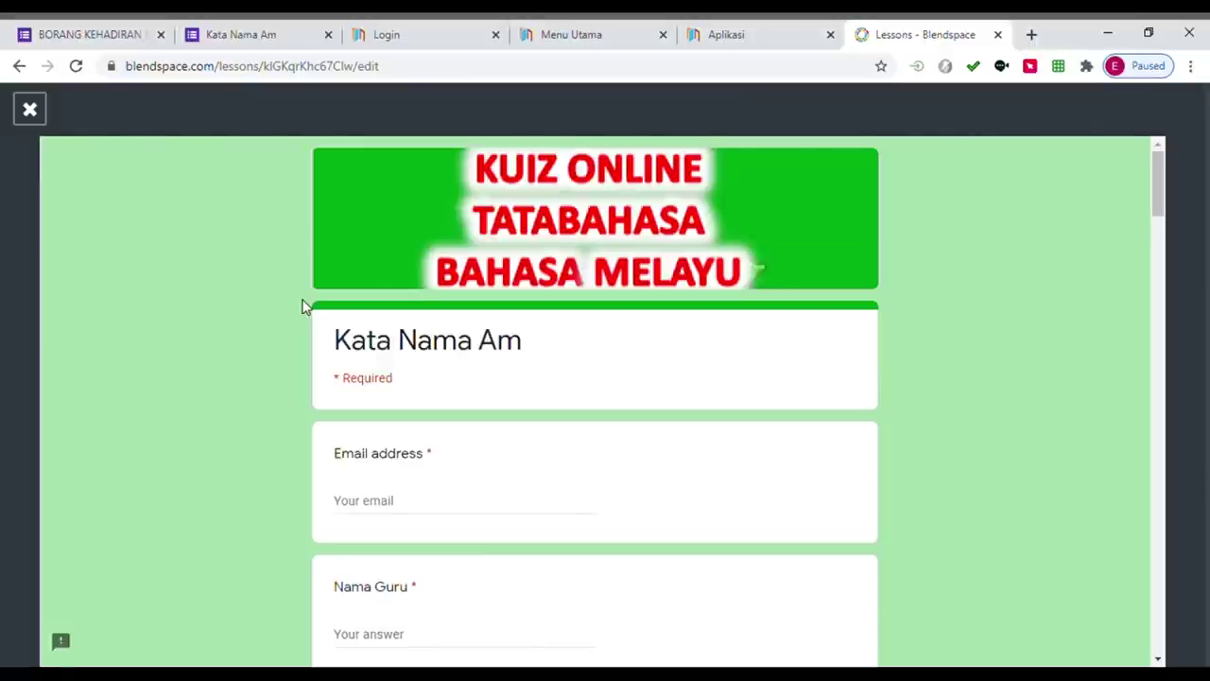
left_click(30, 110)
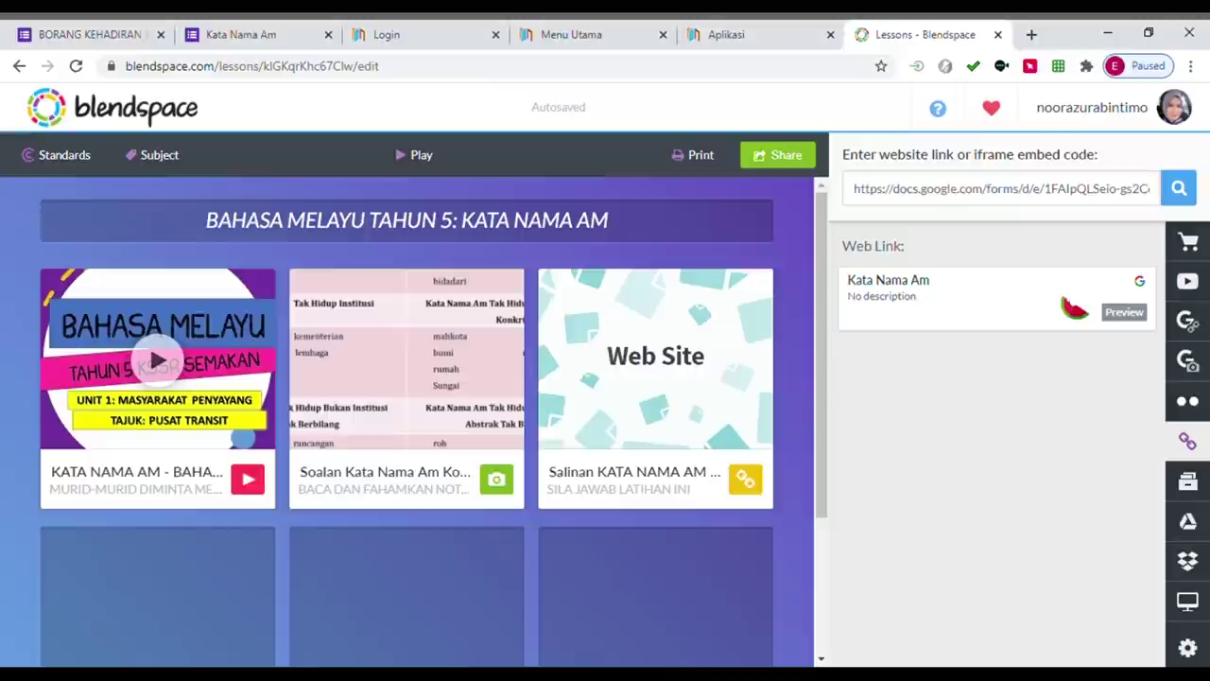
left_click_drag(1079, 308, 225, 563)
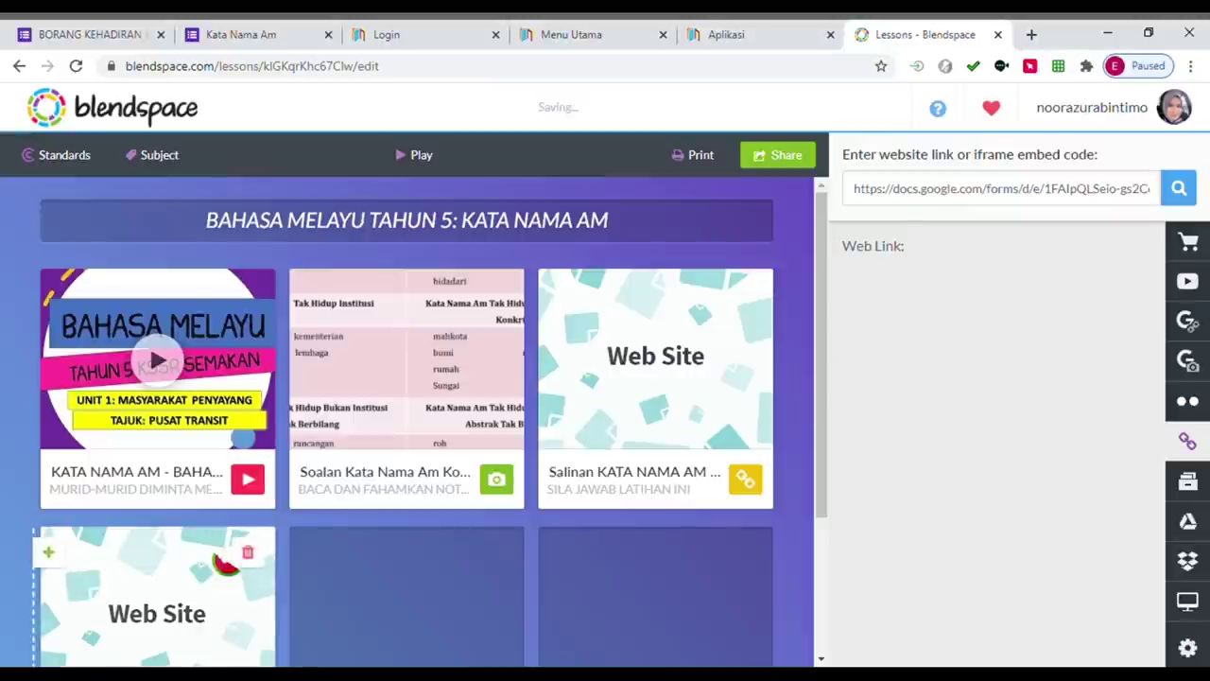
Add a text resource to the fifth tile reading "ANDA DIKEHENDAKI MENYENARAIKAN LIMA CONTOH KATA NAMA AM HIDUP BUKAN MANUSIA"
scroll(226, 559, "down", 2)
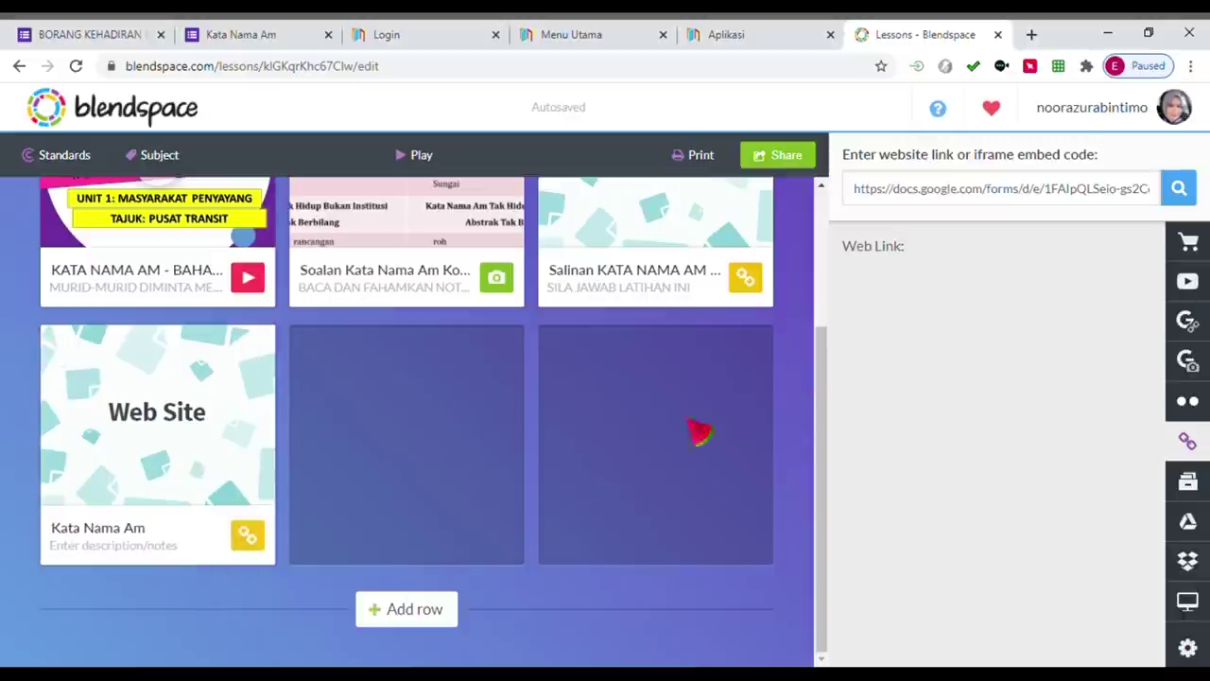
mouse_move(405, 473)
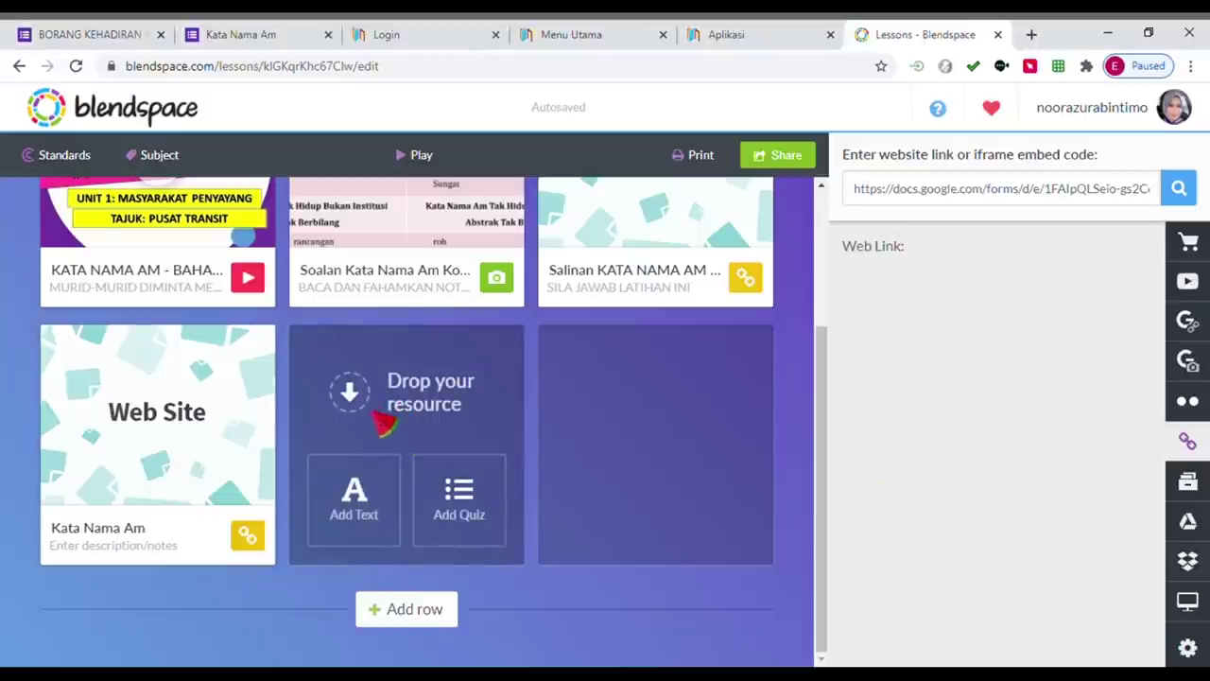
left_click(355, 509)
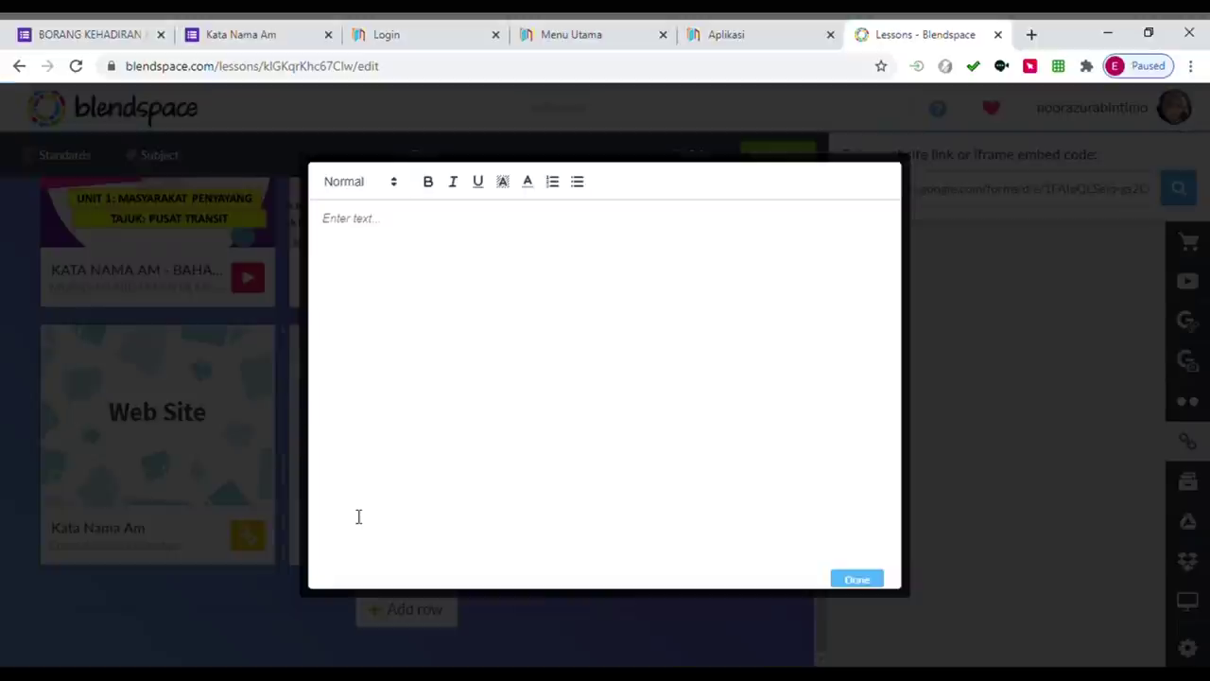
left_click(384, 227)
type("ANDA DIKEHENDAKI MENYENARAIKAN")
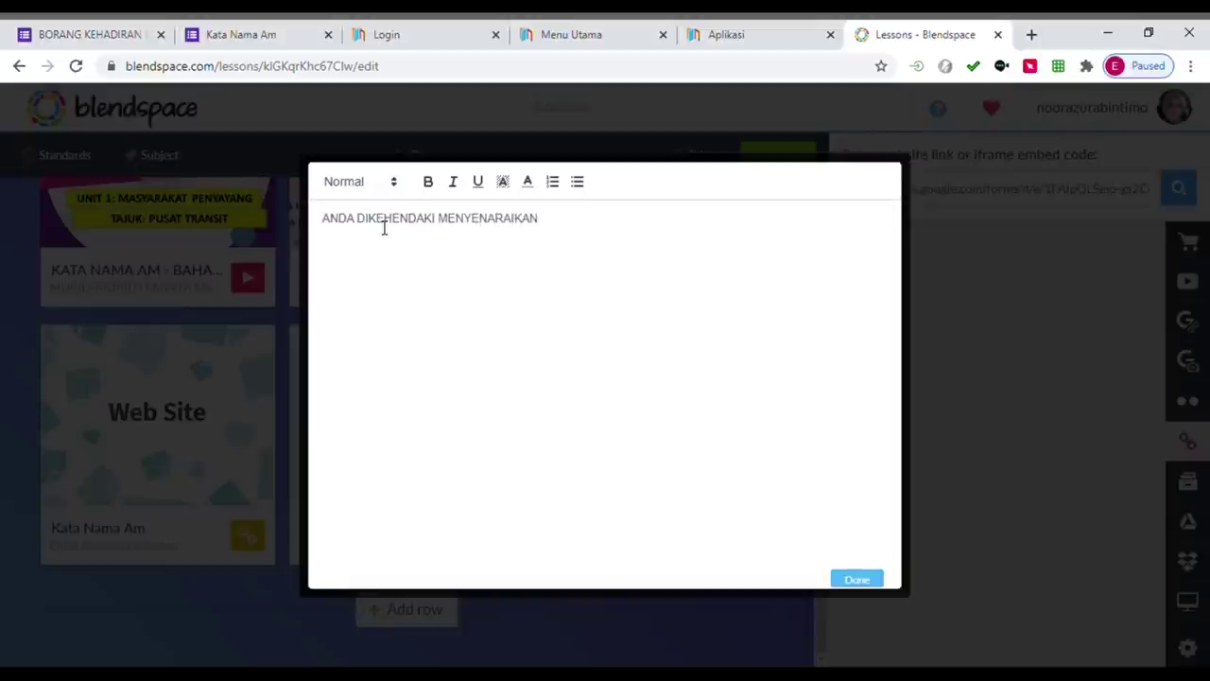
type(" LIMA CONTOH KATA NAMA AM HIDUP")
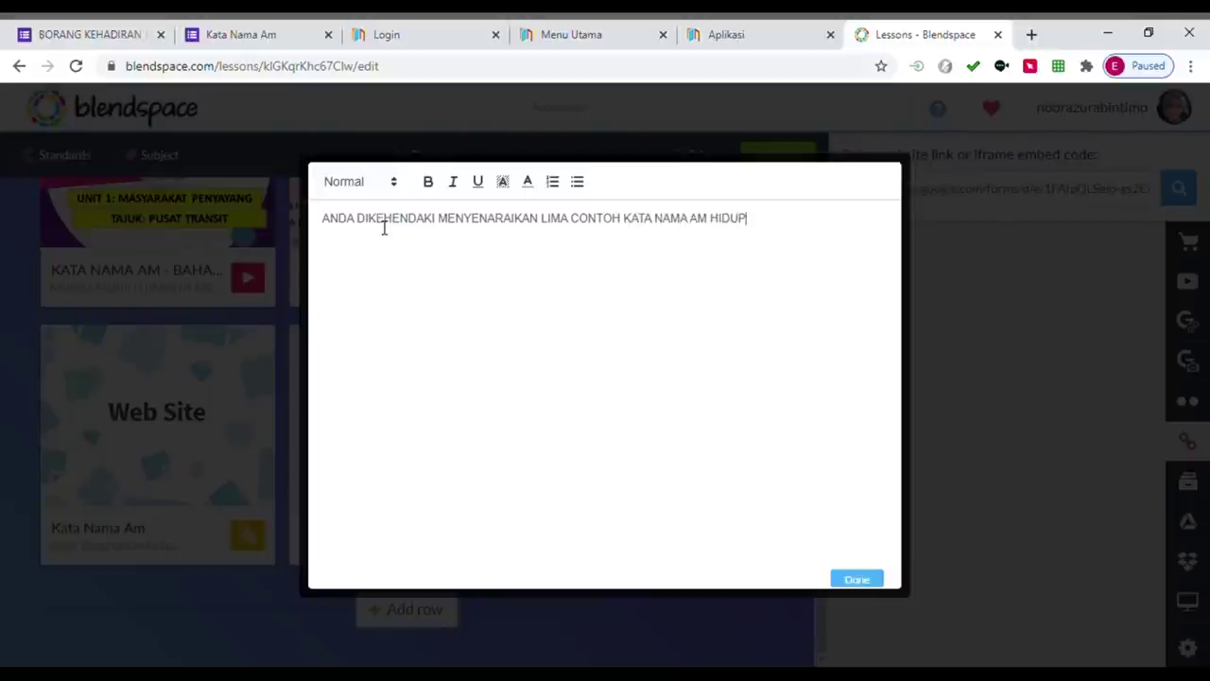
type(" BUKAN MANUSIA")
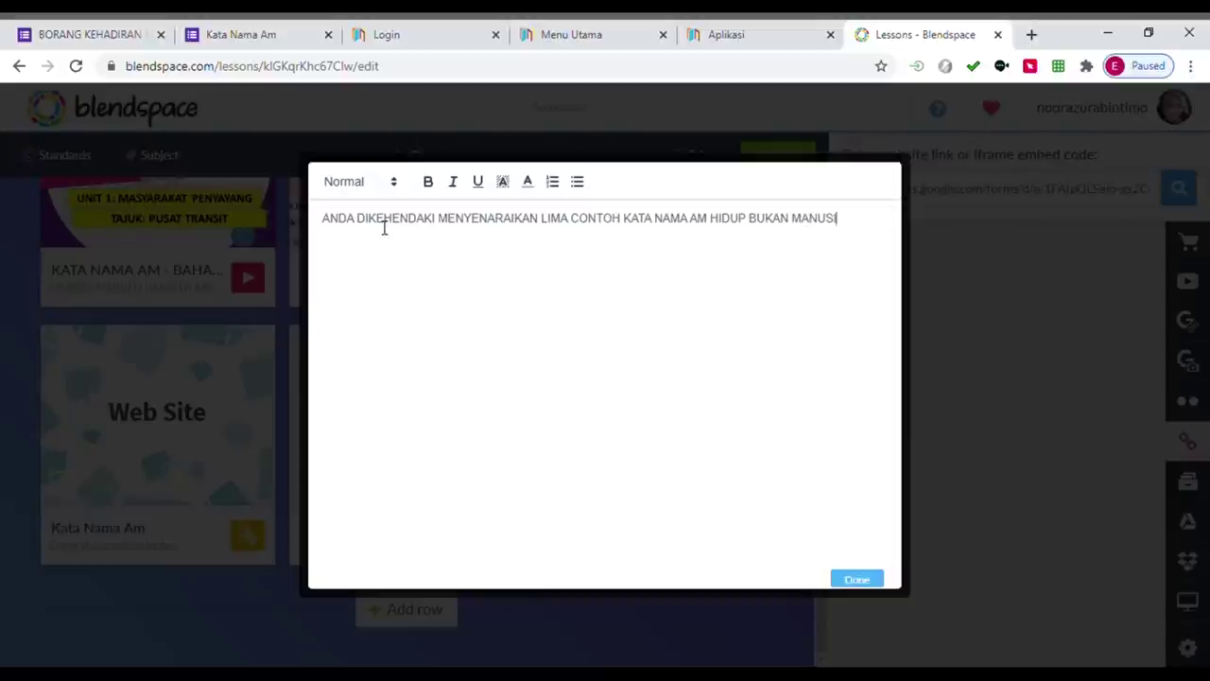
left_click(862, 579)
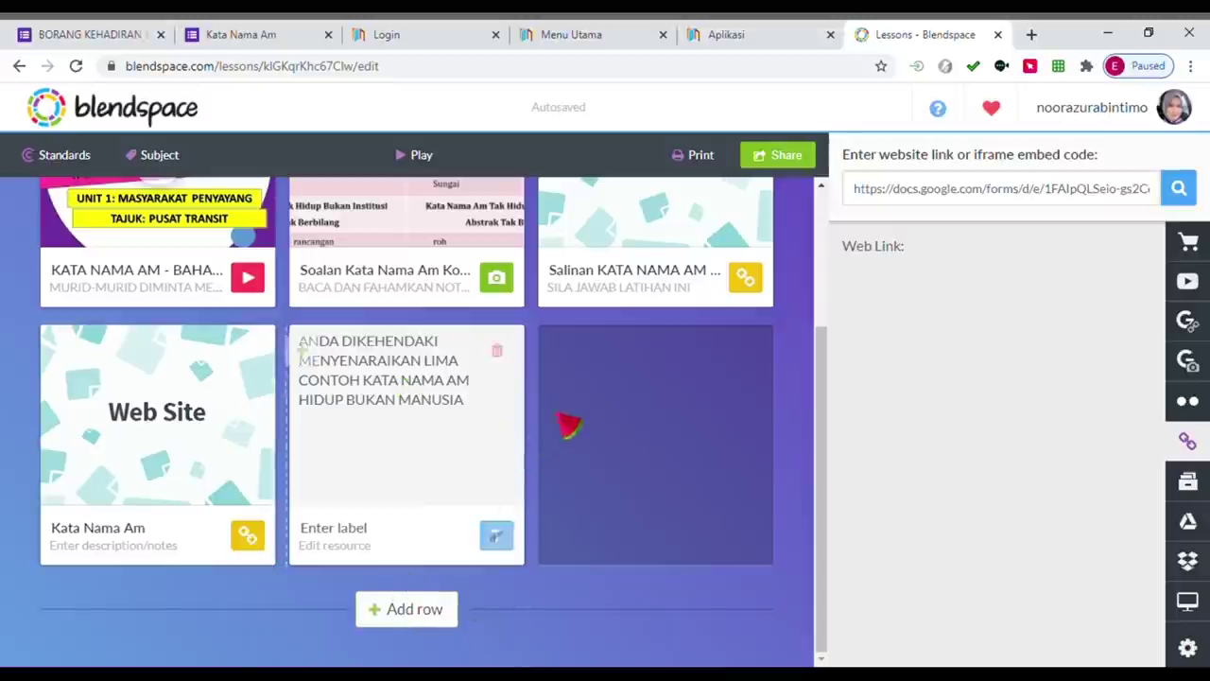
Add a quiz to the sixth lesson tile with the first question "ADAKAH PERKATAAN 'SINGA' KATA NAMA?"
mouse_move(640, 386)
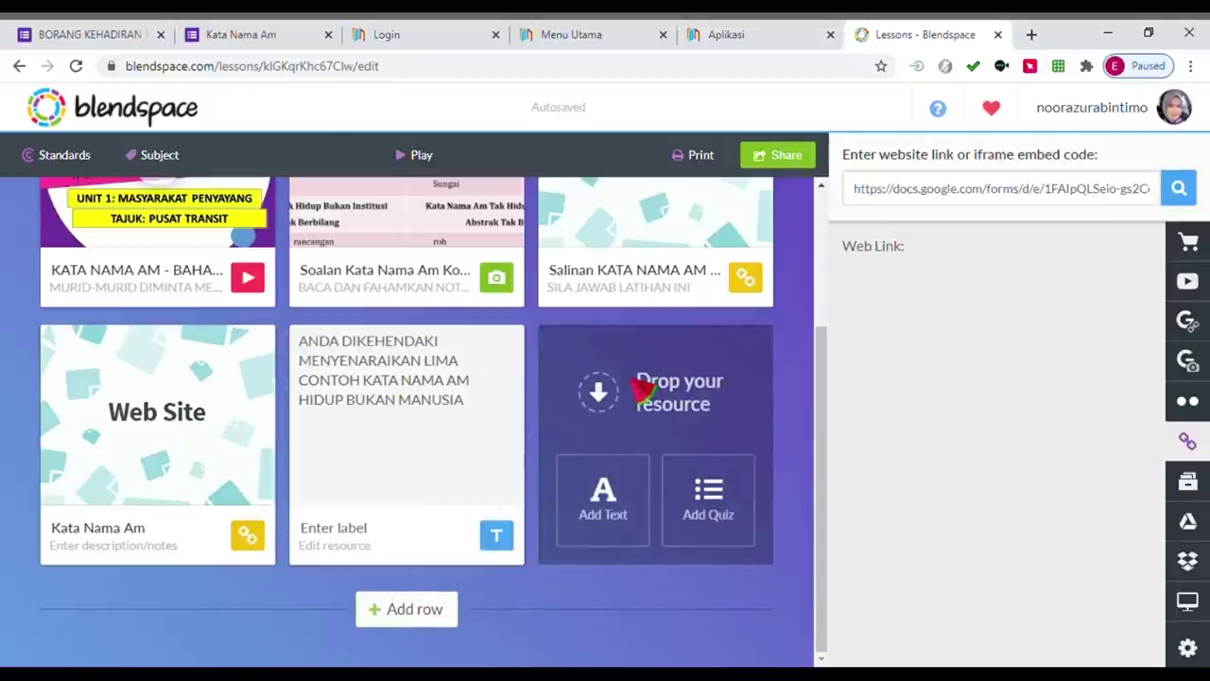
left_click(715, 514)
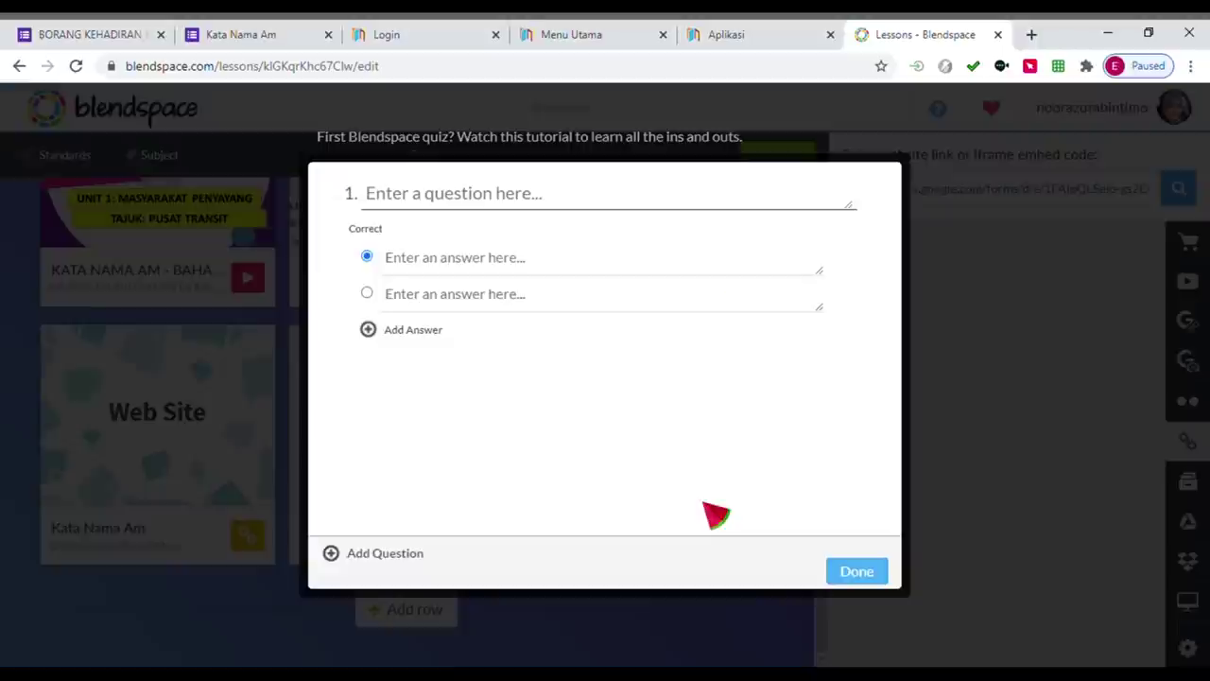
left_click(501, 201)
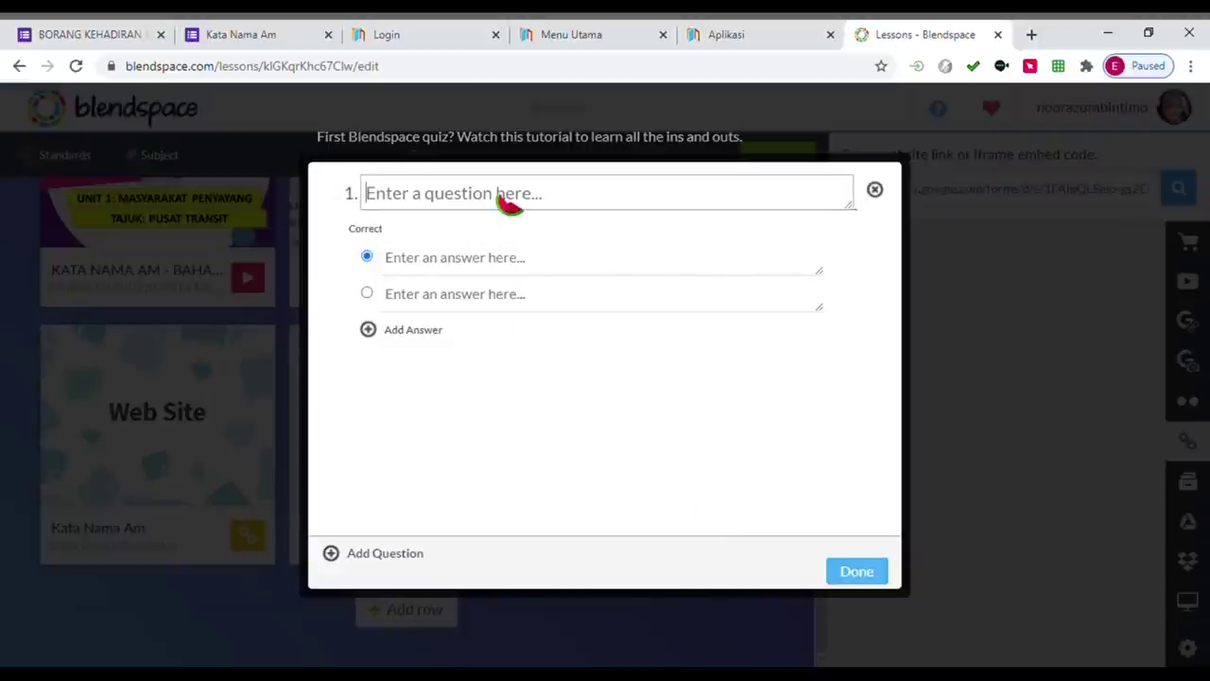
type("ADALK")
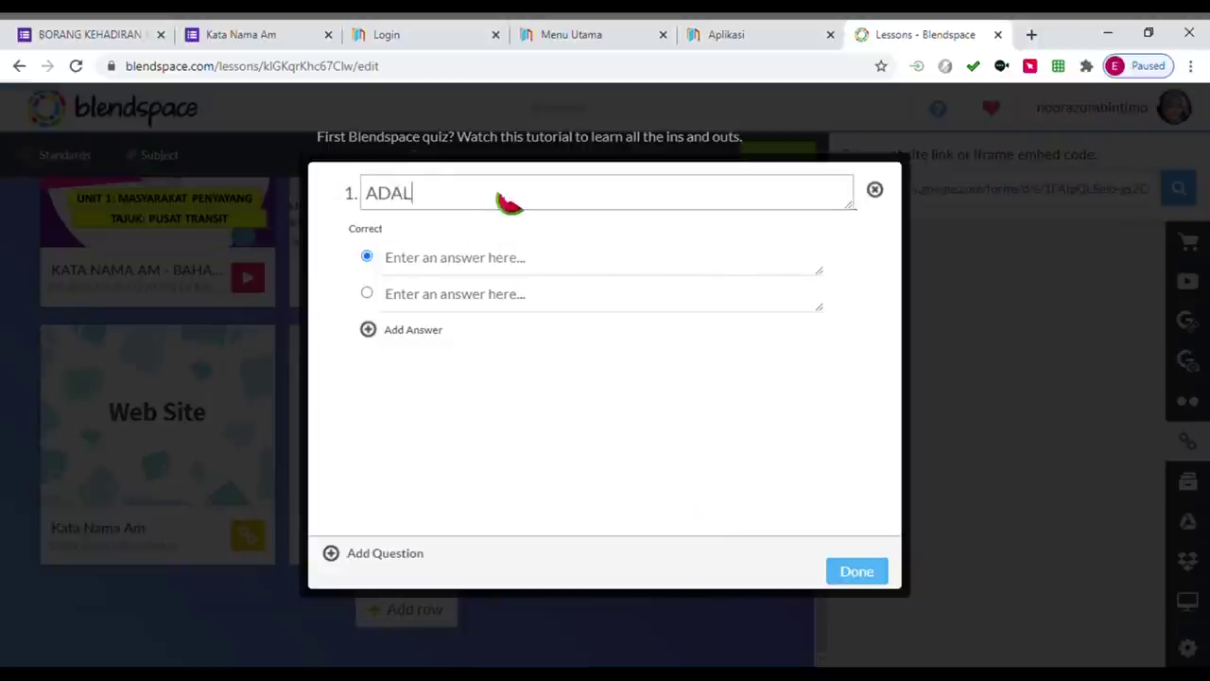
key("BackSpace")
key("BackSpace")
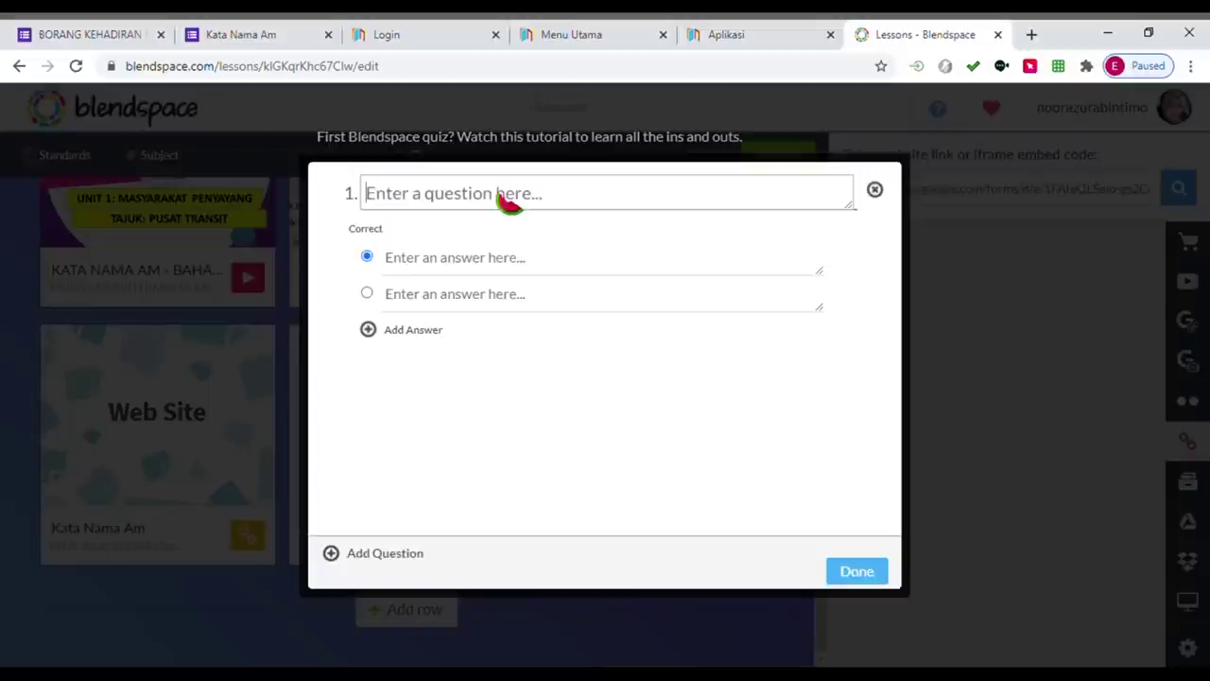
type("ADAKAH")
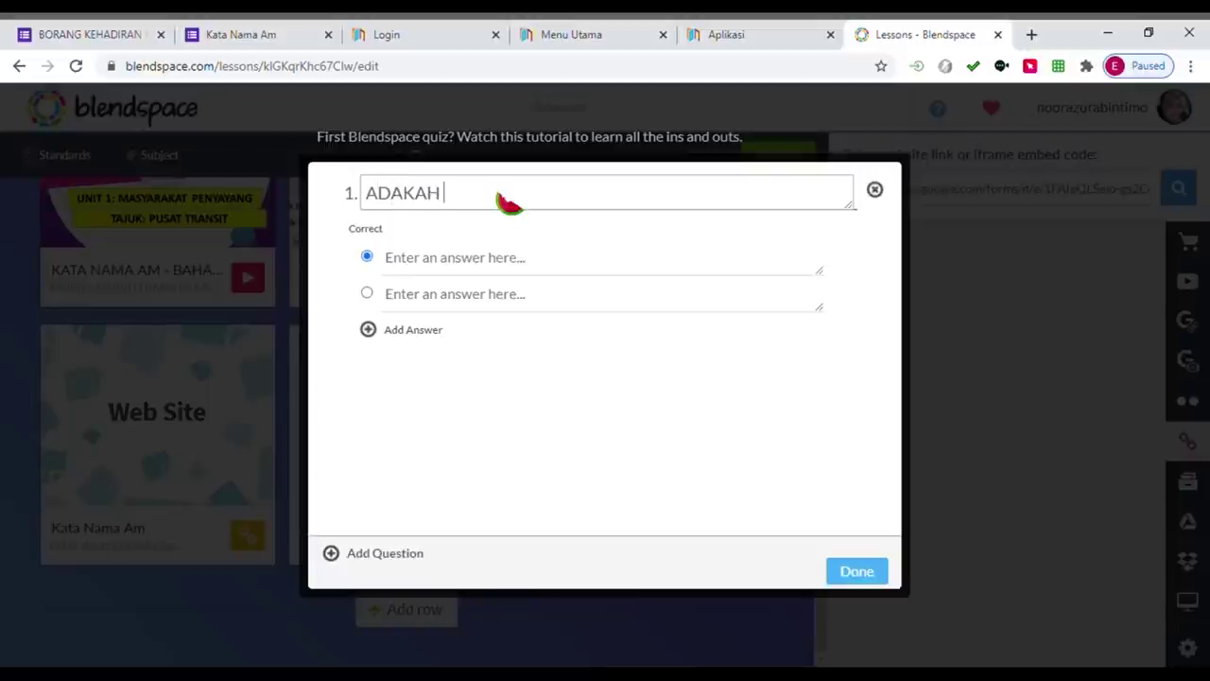
type(" PERKATAAN ")
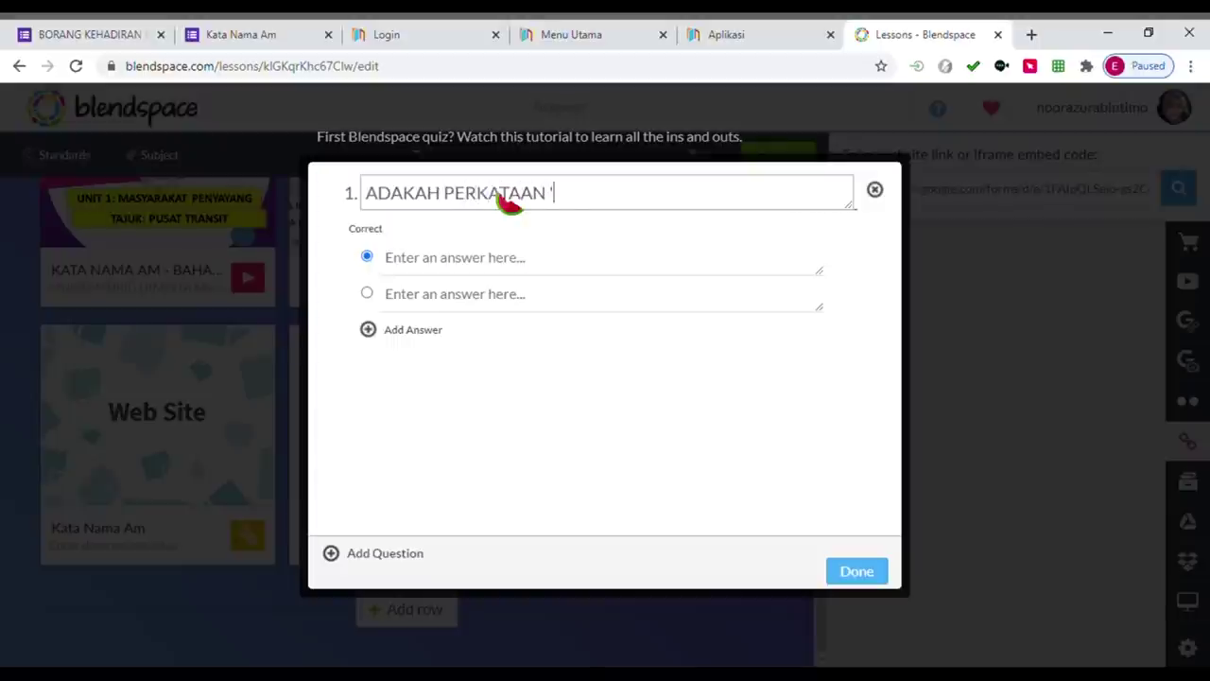
type("'D")
key("BackSpace")
type("S")
type("SINGA")
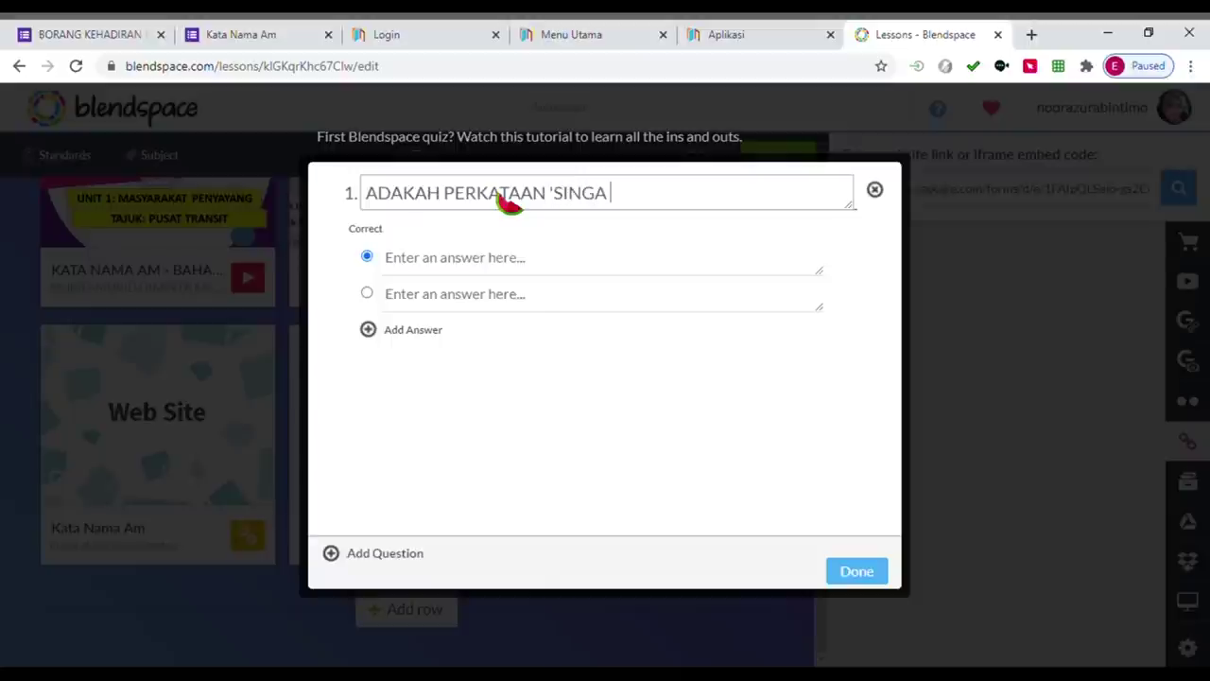
type("' KATA NAM")
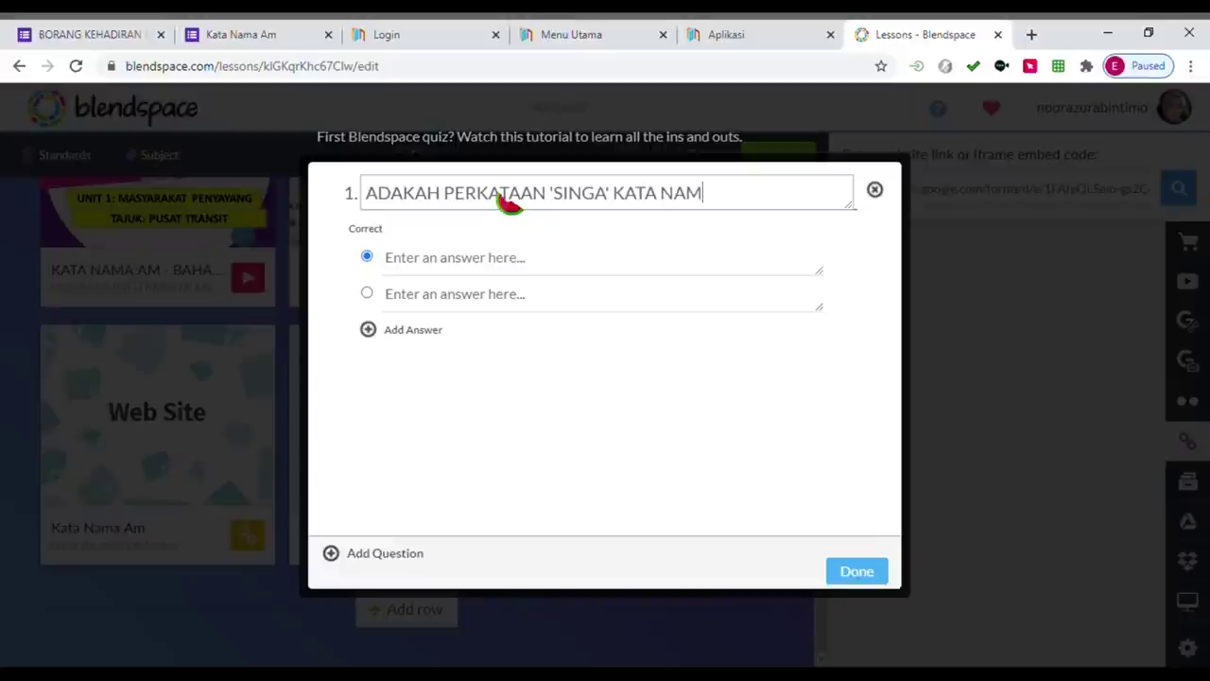
type("A?")
Enter YA as the first, correct answer to the SINGA question and TIDAK as the second answer
left_click(459, 272)
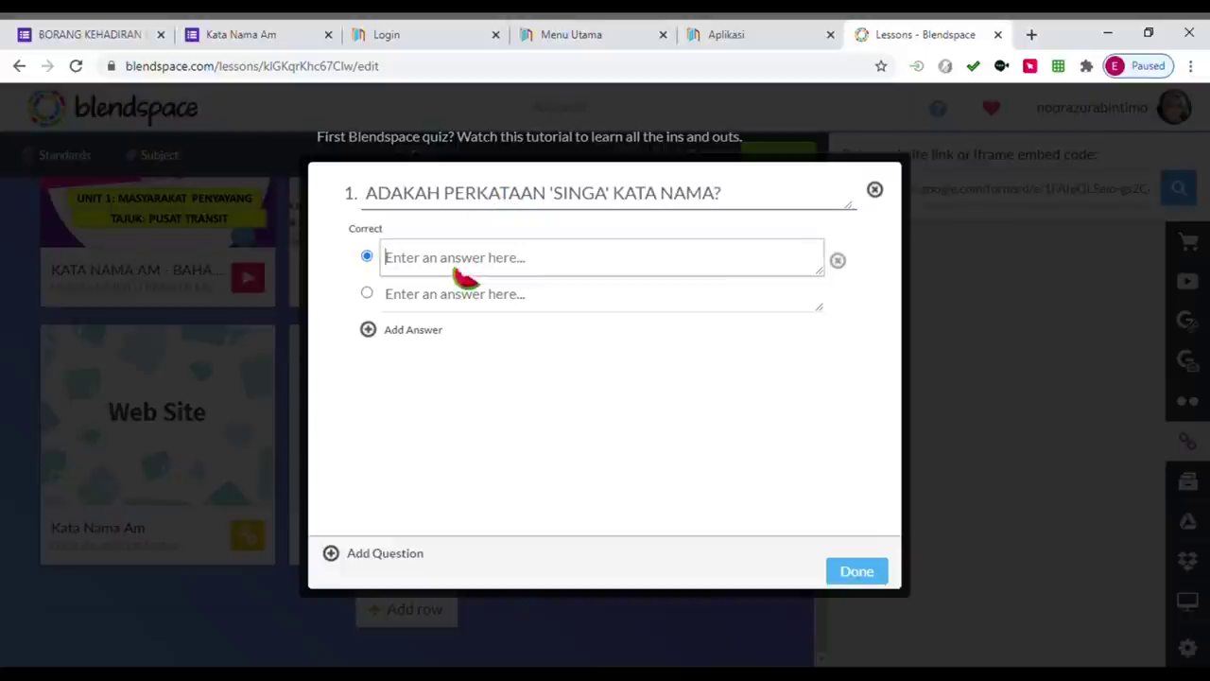
type("YA")
left_click(455, 299)
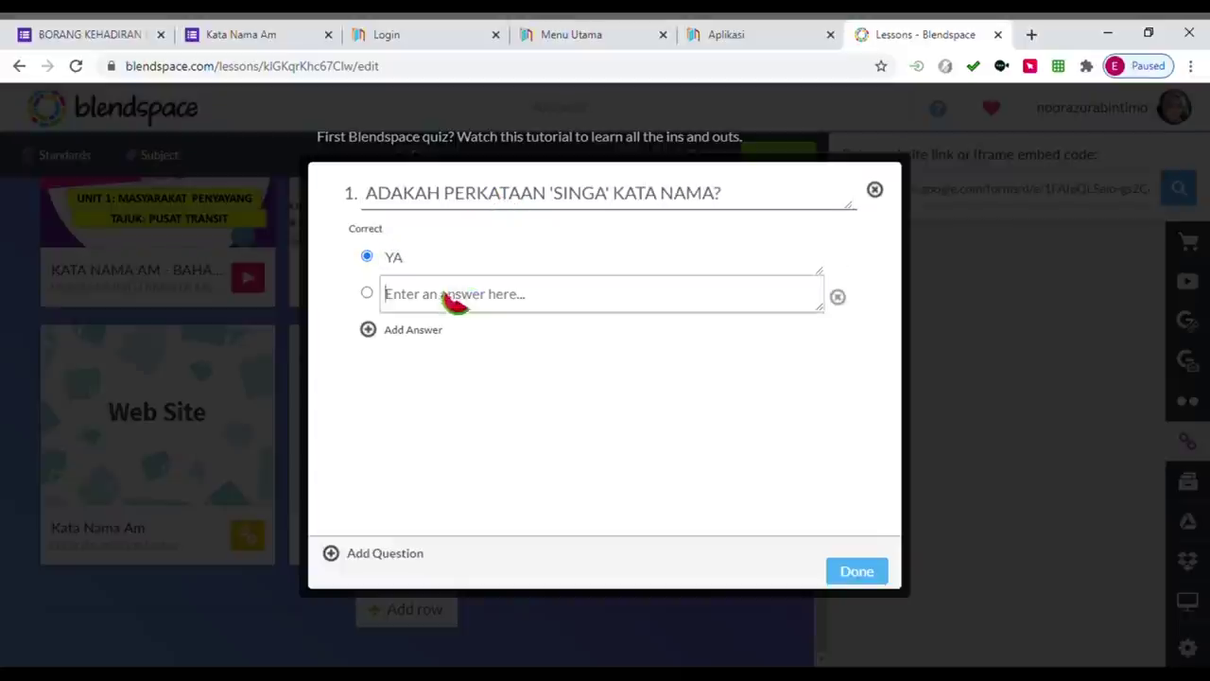
type("TIDAK")
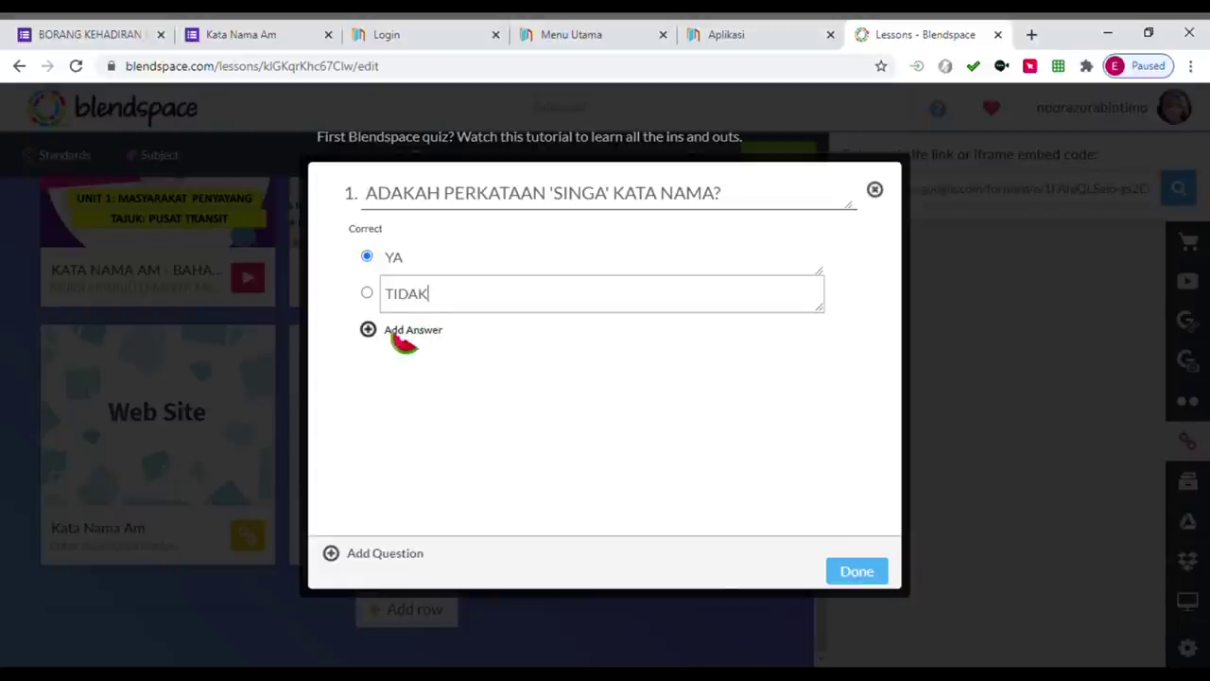
Add a second quiz question reading "PILIH KATA NAMA AM HIDUP BUKAN MANUSIA"
left_click(369, 558)
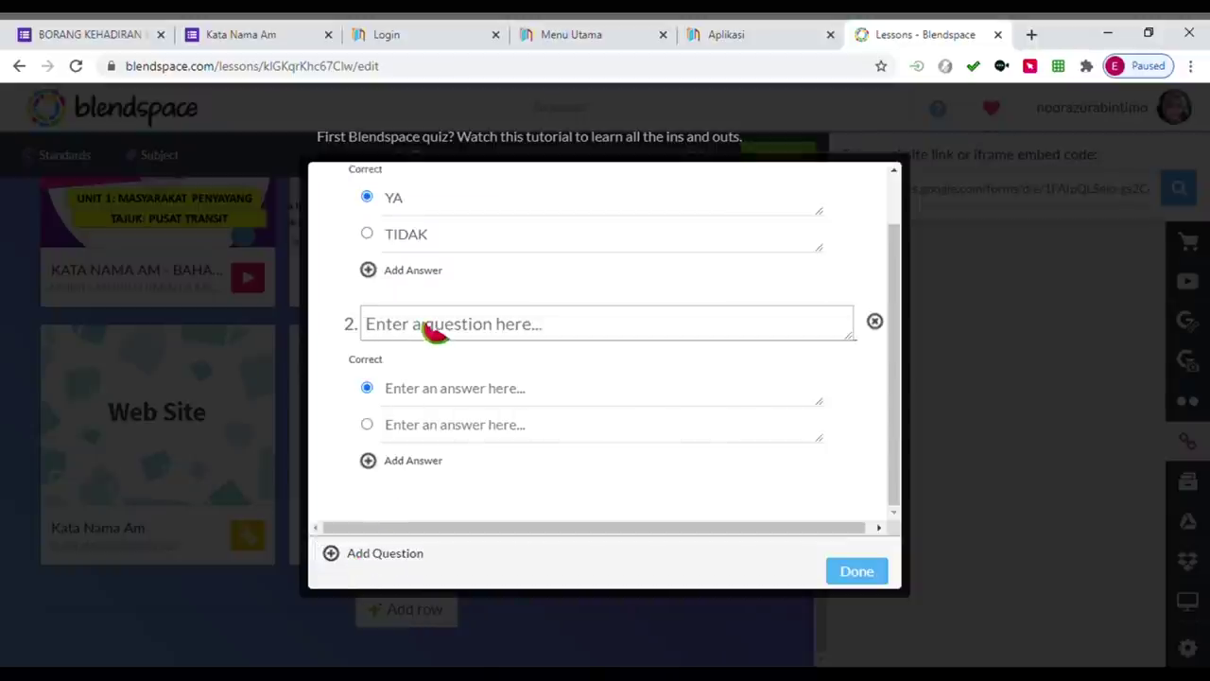
type("PILI")
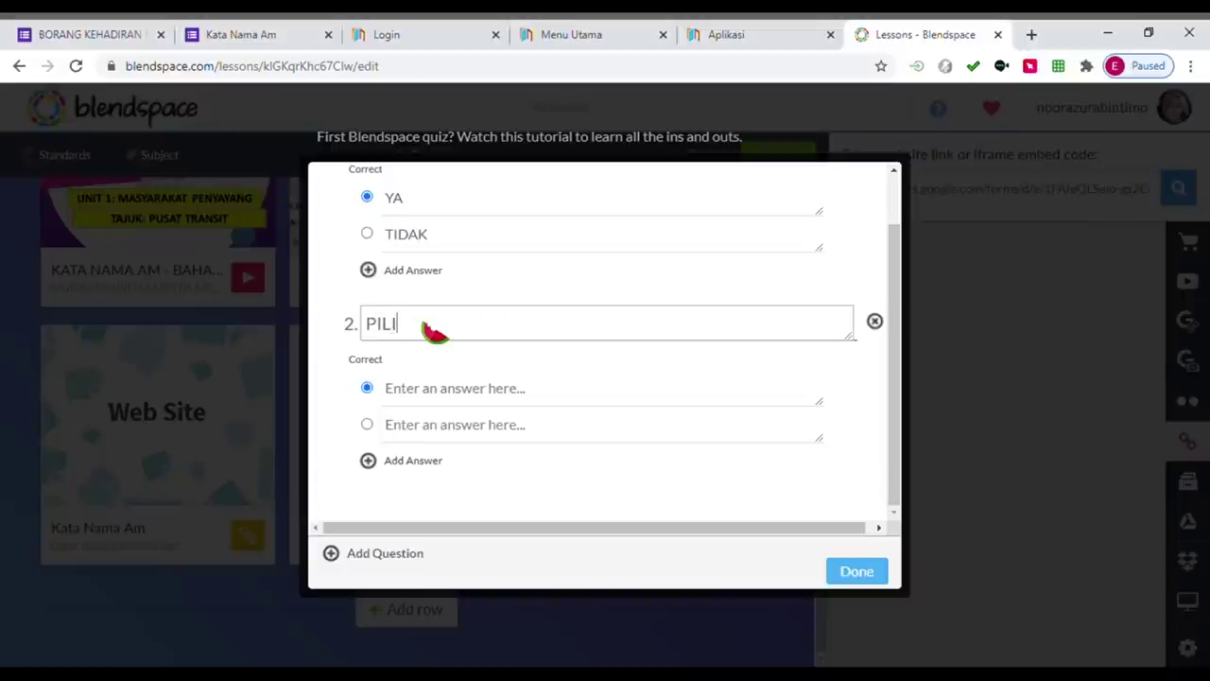
type("H KATA ANAM")
key("BackSpace")
type("NA")
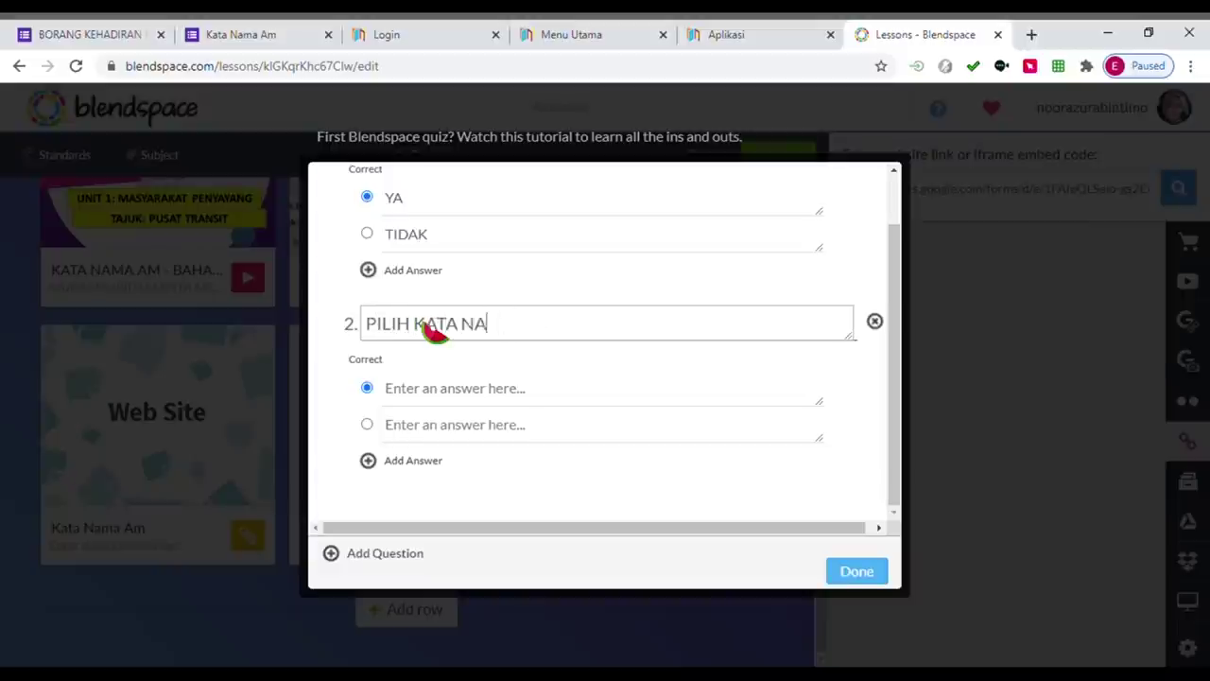
type("MA AM HIDUP")
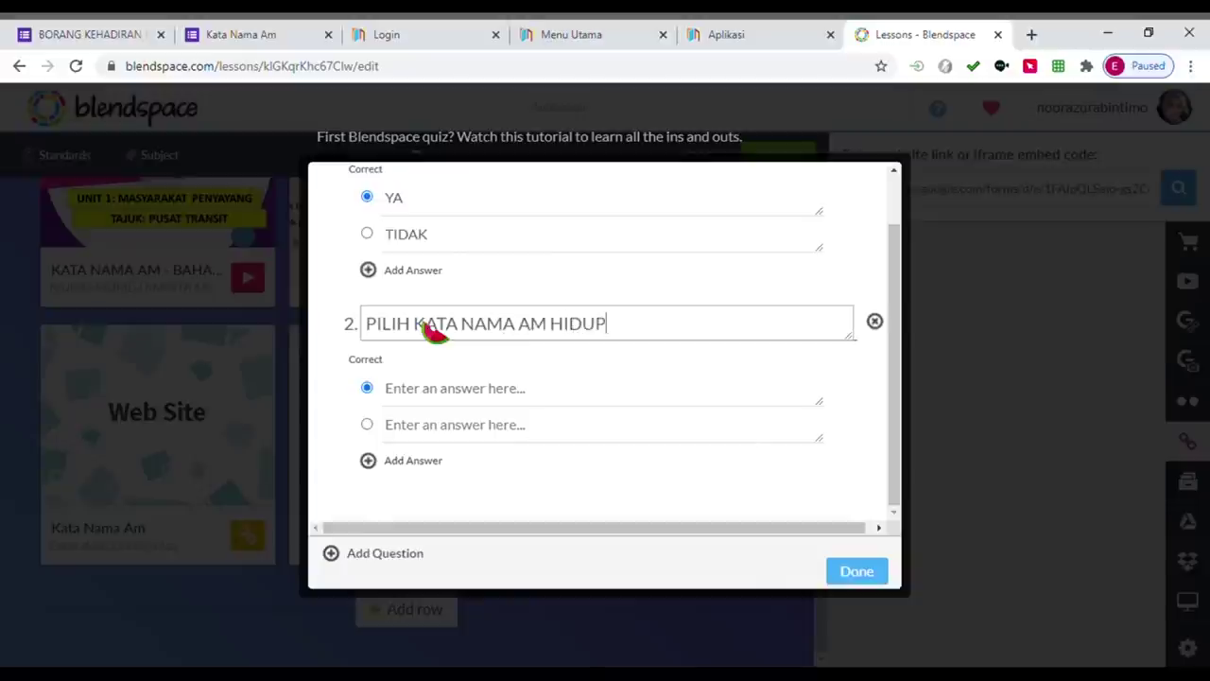
type(" BUKAN MANUSIA")
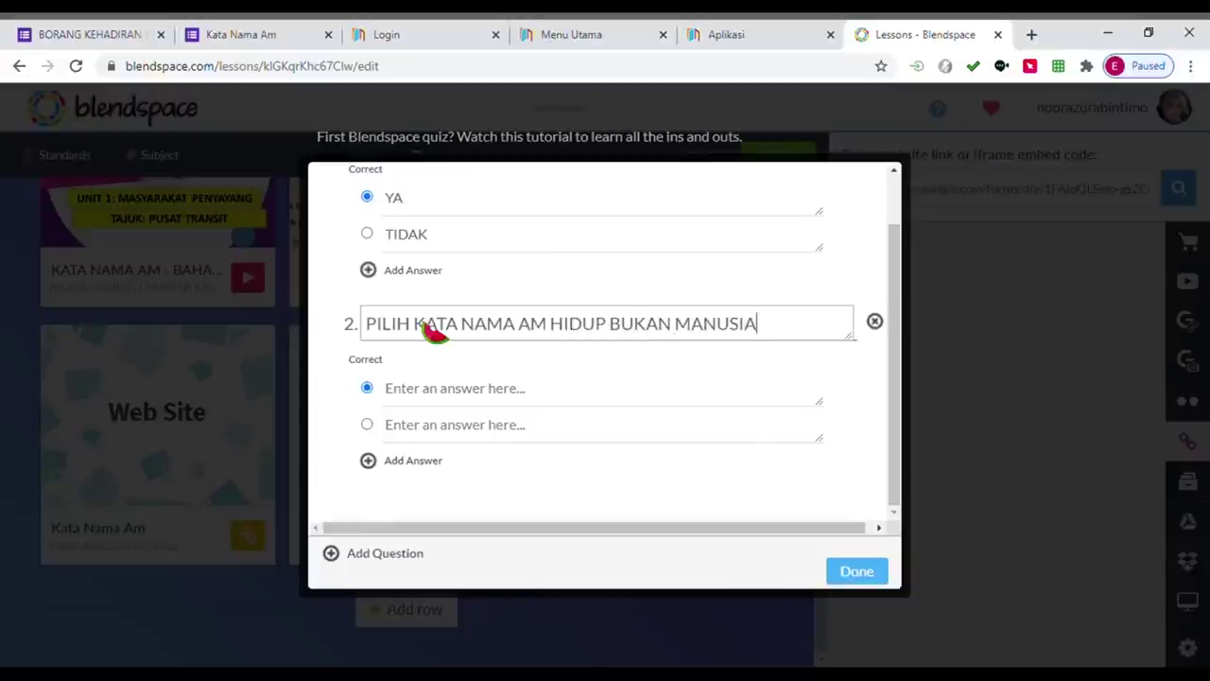
Give the second question the four answers EMAK, ADIK, KUCING and AYAH, and finish the quiz
left_click(439, 390)
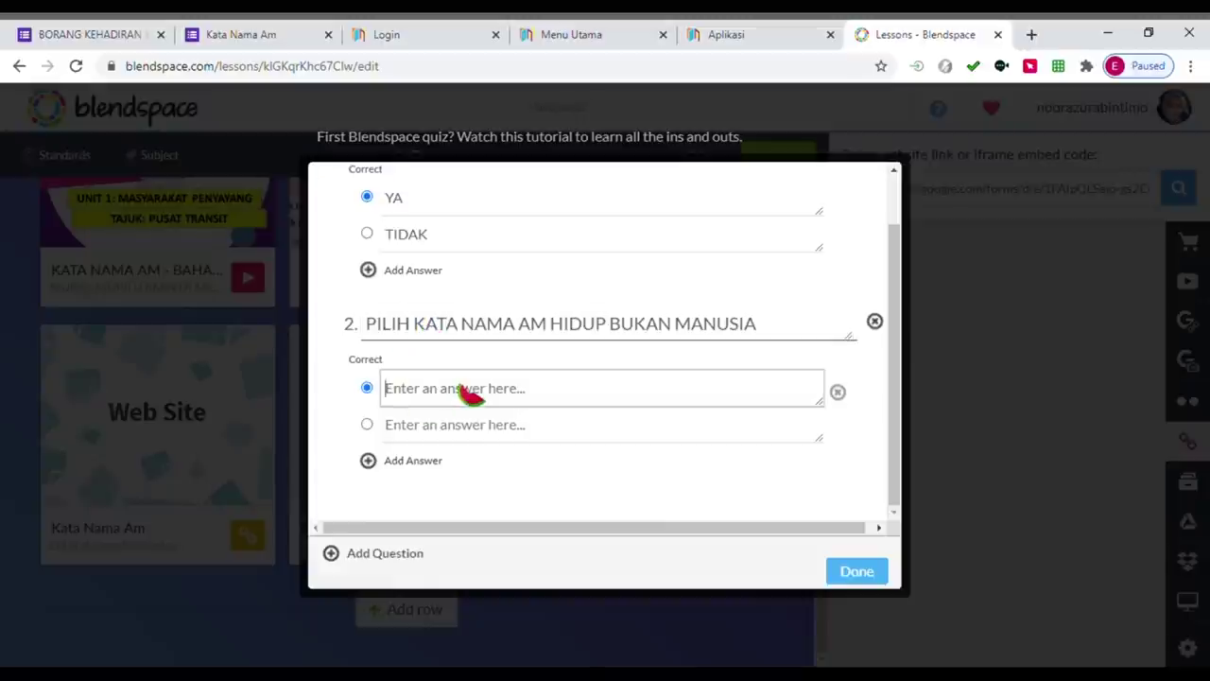
type("EMAK")
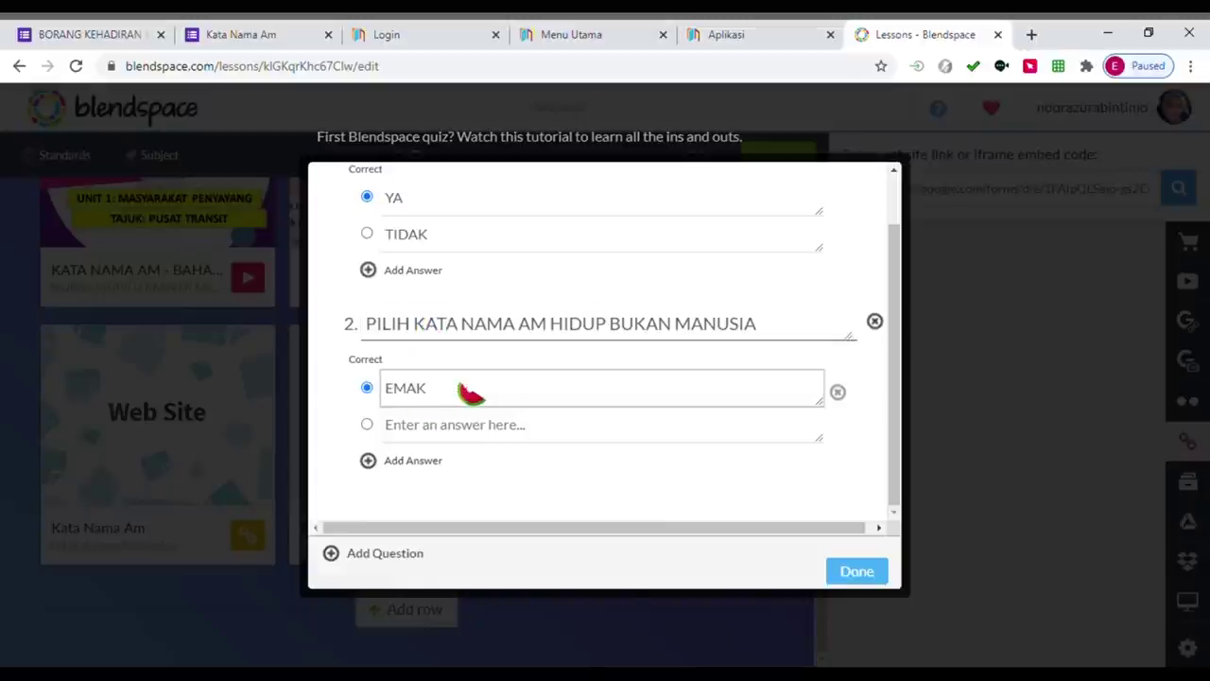
left_click(445, 425)
type("ADIK")
left_click(416, 459)
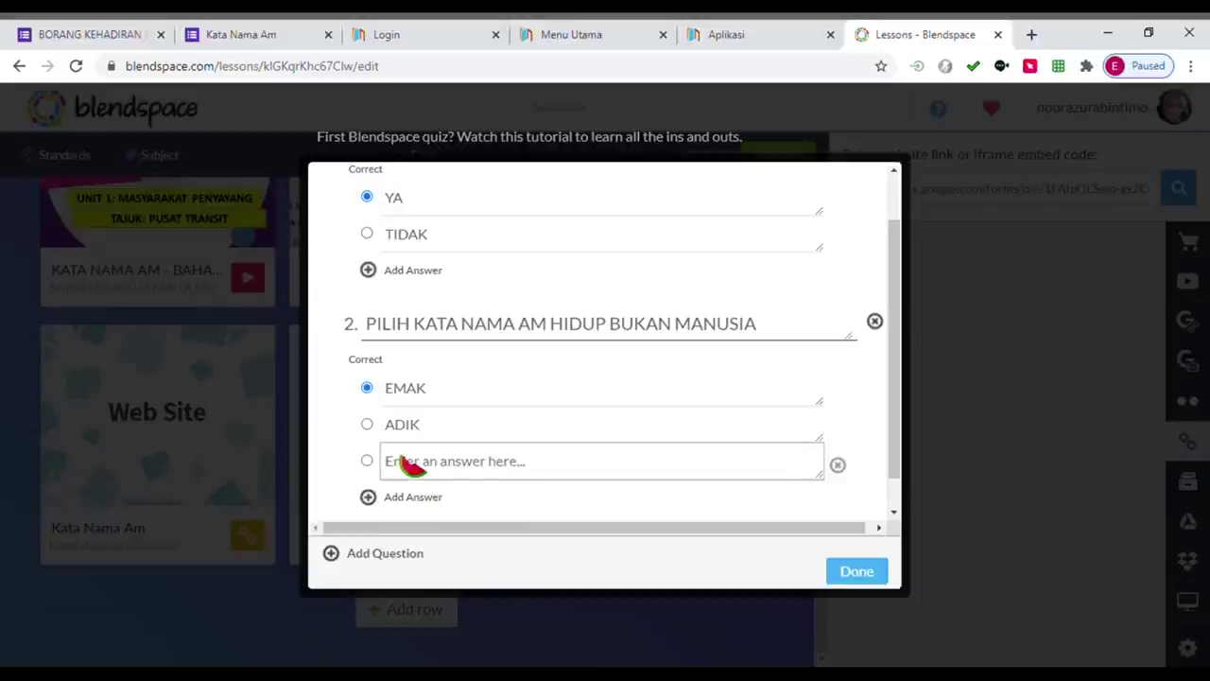
type("KUCING")
left_click(416, 496)
type("AYAH")
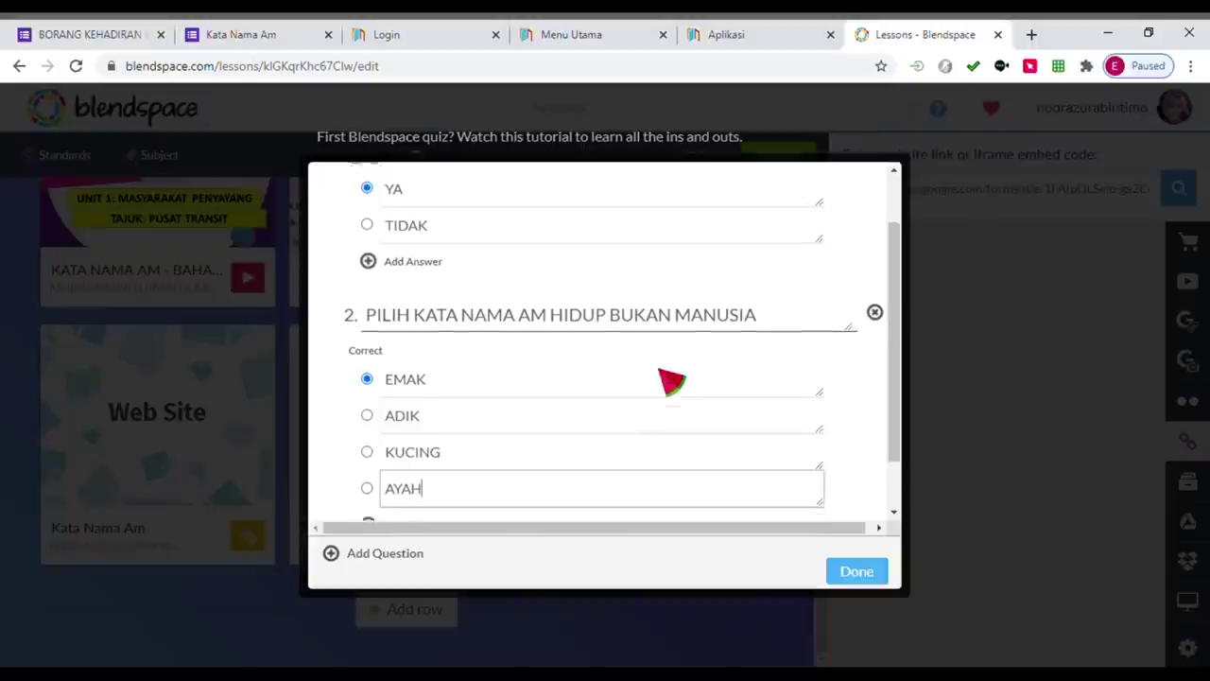
scroll(666, 381, "down", 2)
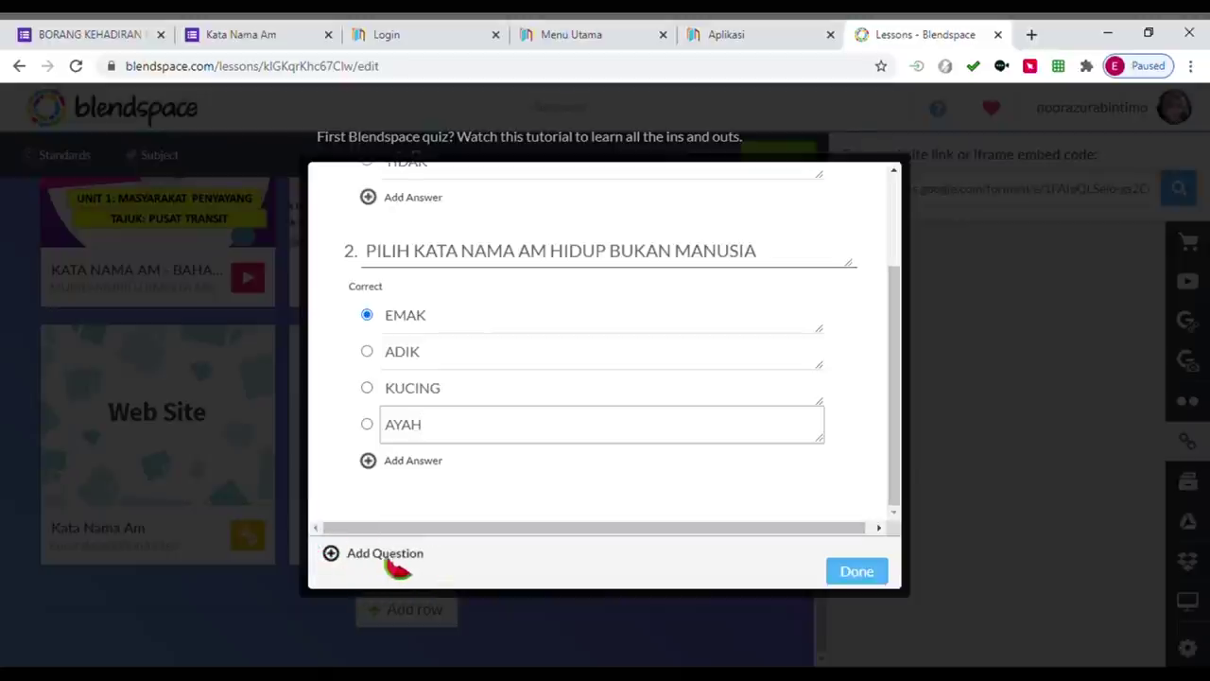
left_click(865, 574)
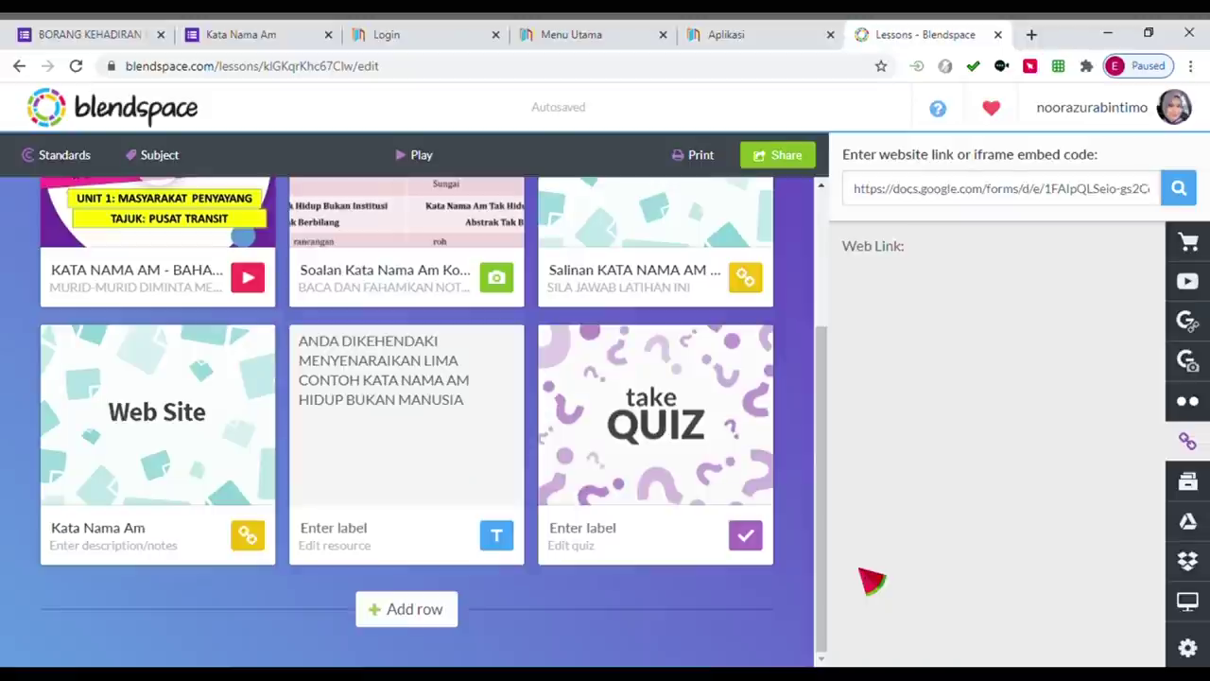
Label the quiz tile "KUIZ KATA NAMA"
left_click(597, 537)
type("KUIZ KATA NAMA")
left_click(646, 640)
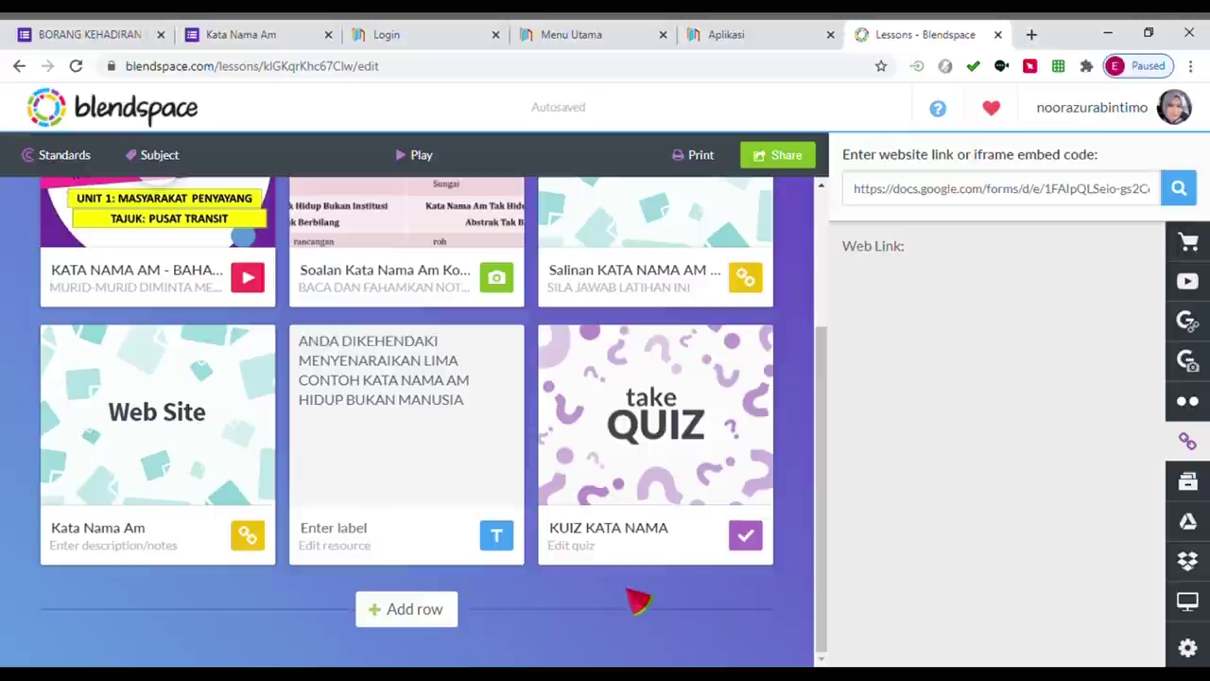
Swap the KATA NAMA AM video tile with the neighbouring note image tile, and move it back to first place
scroll(397, 340, "up", 3)
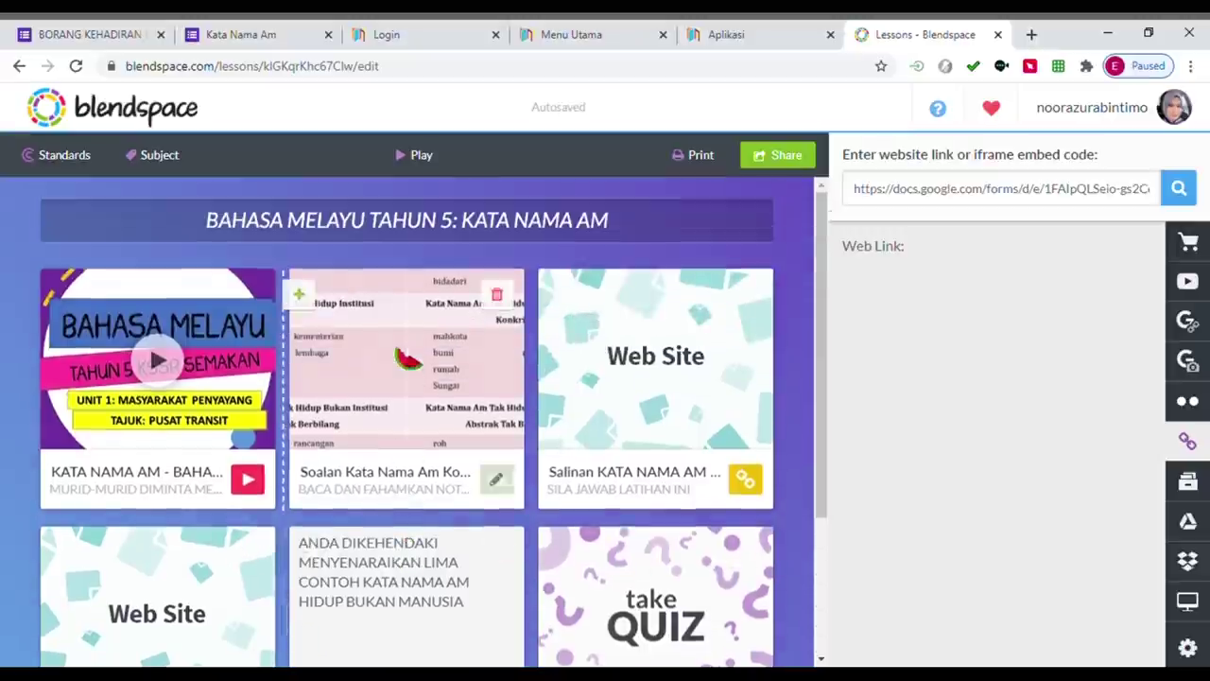
scroll(406, 378, "down", 1)
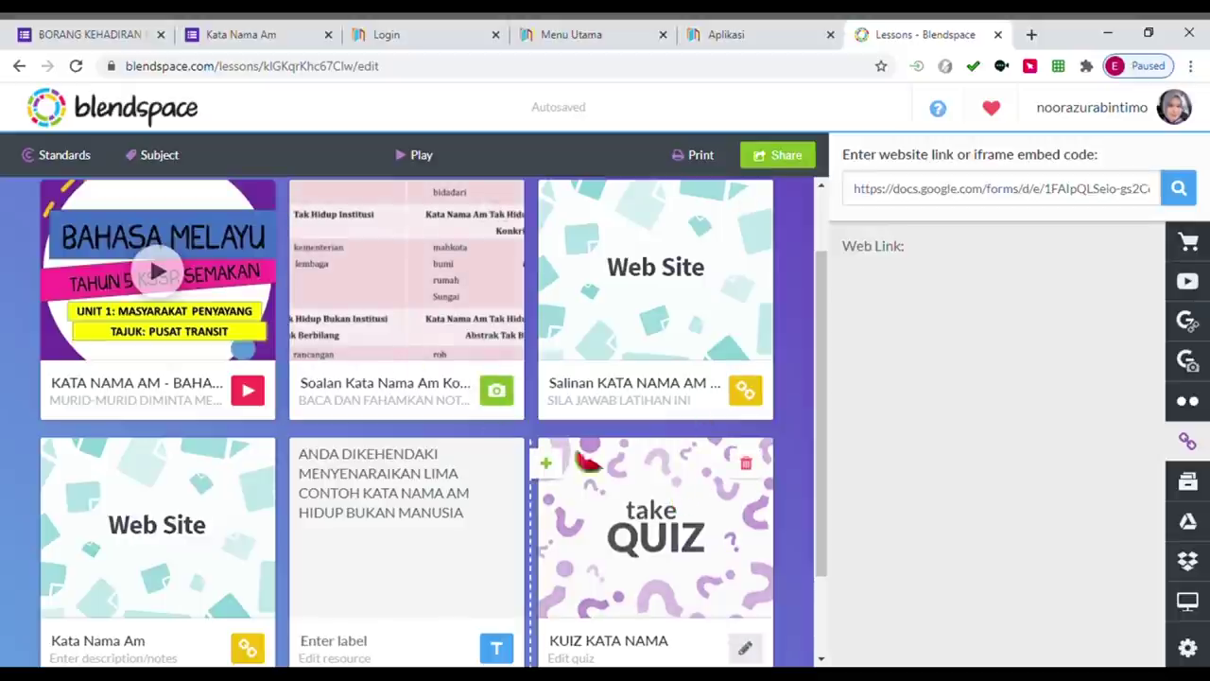
left_click_drag(217, 284, 455, 286)
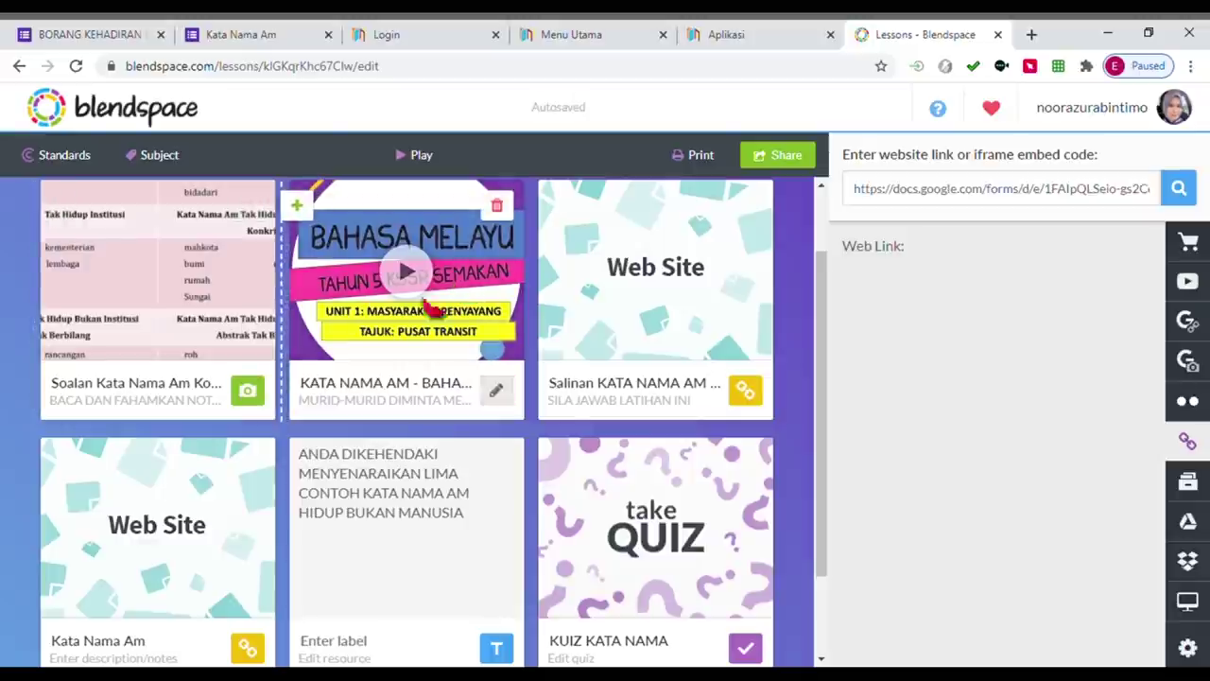
left_click_drag(477, 308, 203, 297)
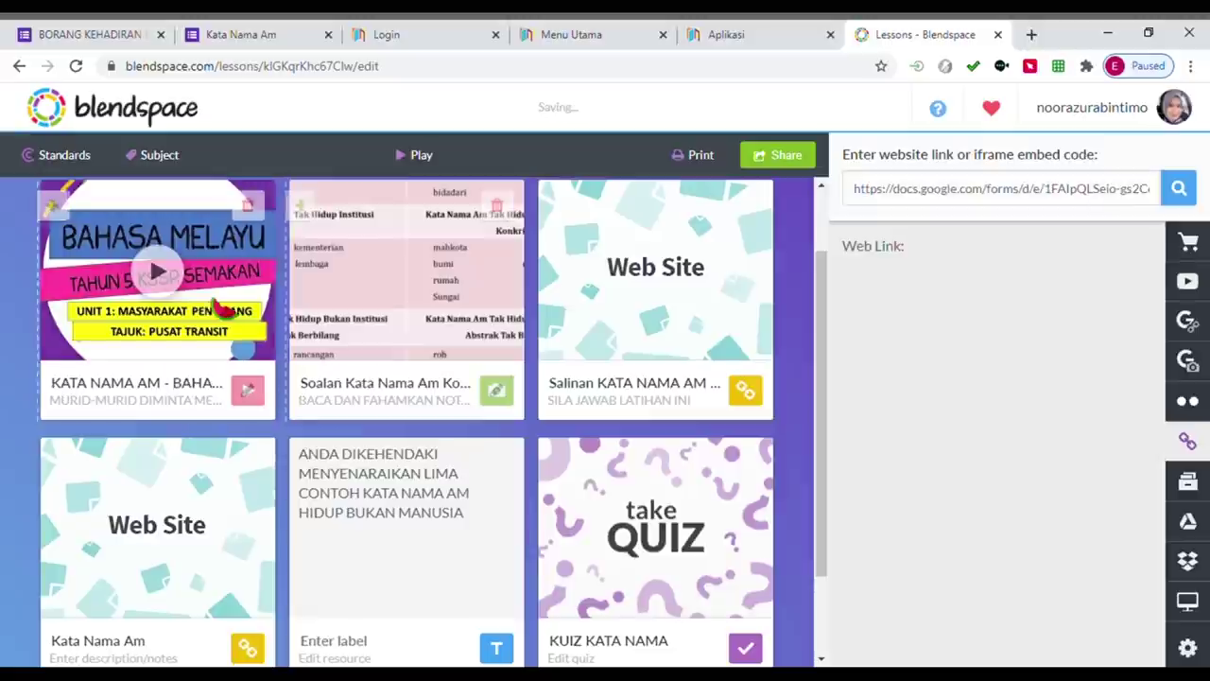
Share the finished lesson to Google Classroom and open the SEJARAH 6 MAHANI 2021 class
scroll(411, 489, "down", 2)
scroll(412, 489, "up", 3)
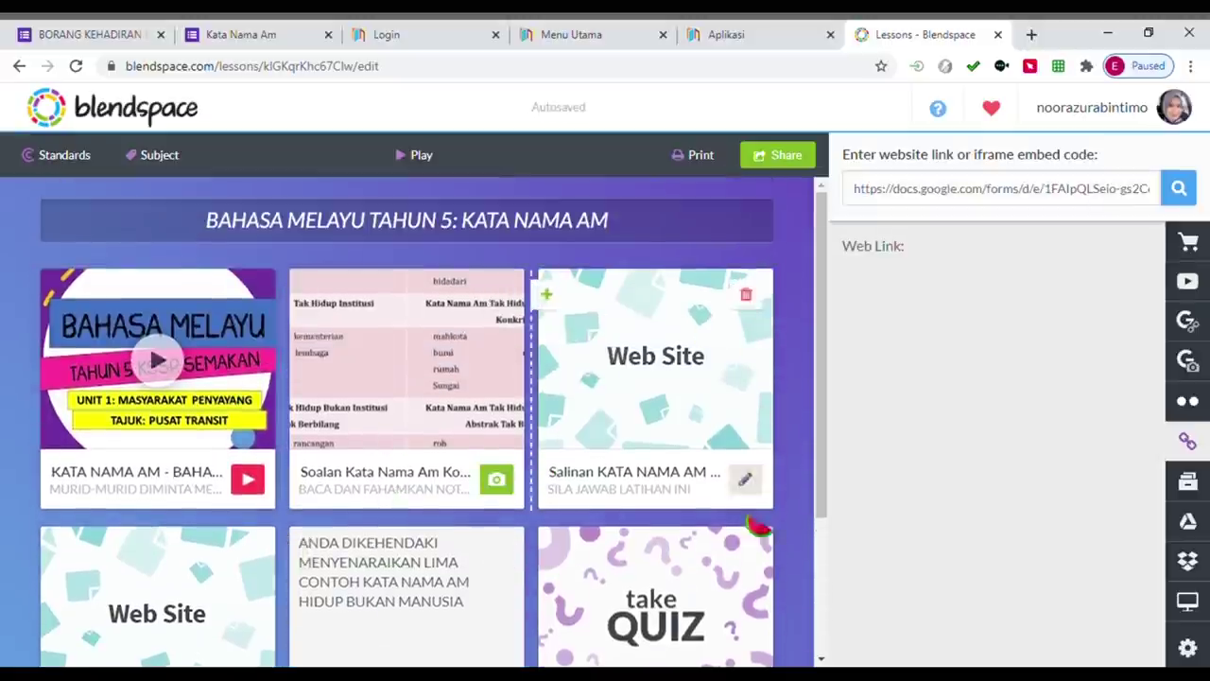
scroll(487, 470, "down", 3)
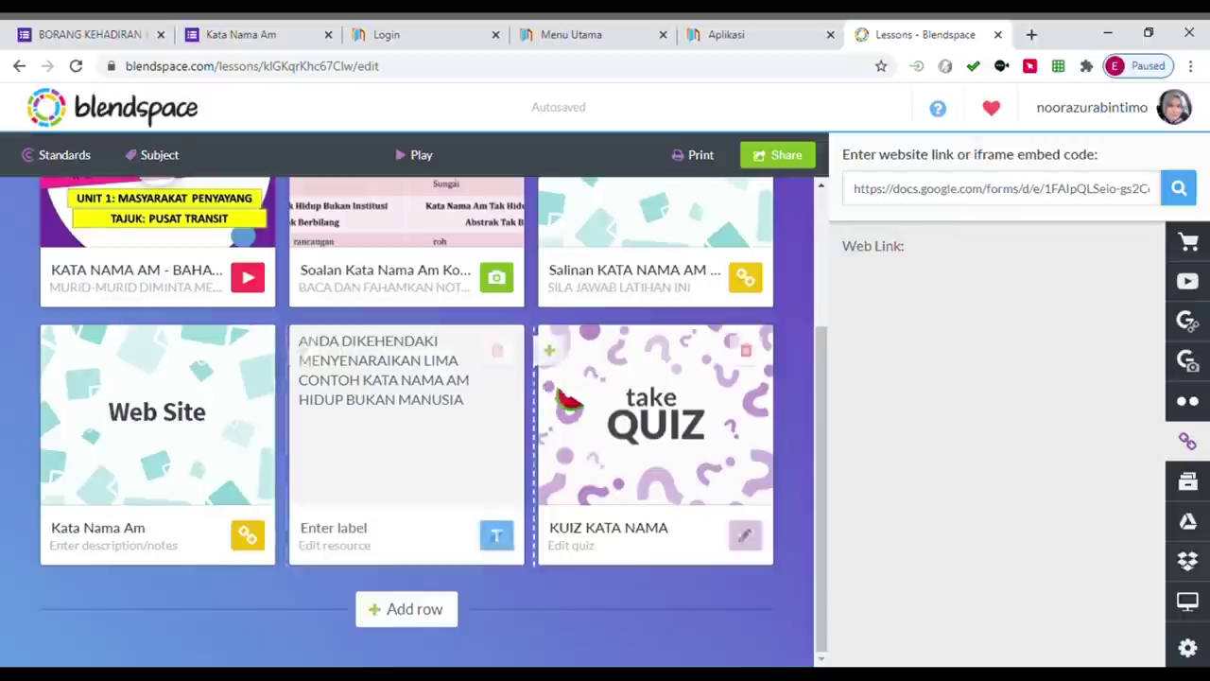
scroll(491, 529, "up", 3)
left_click(780, 156)
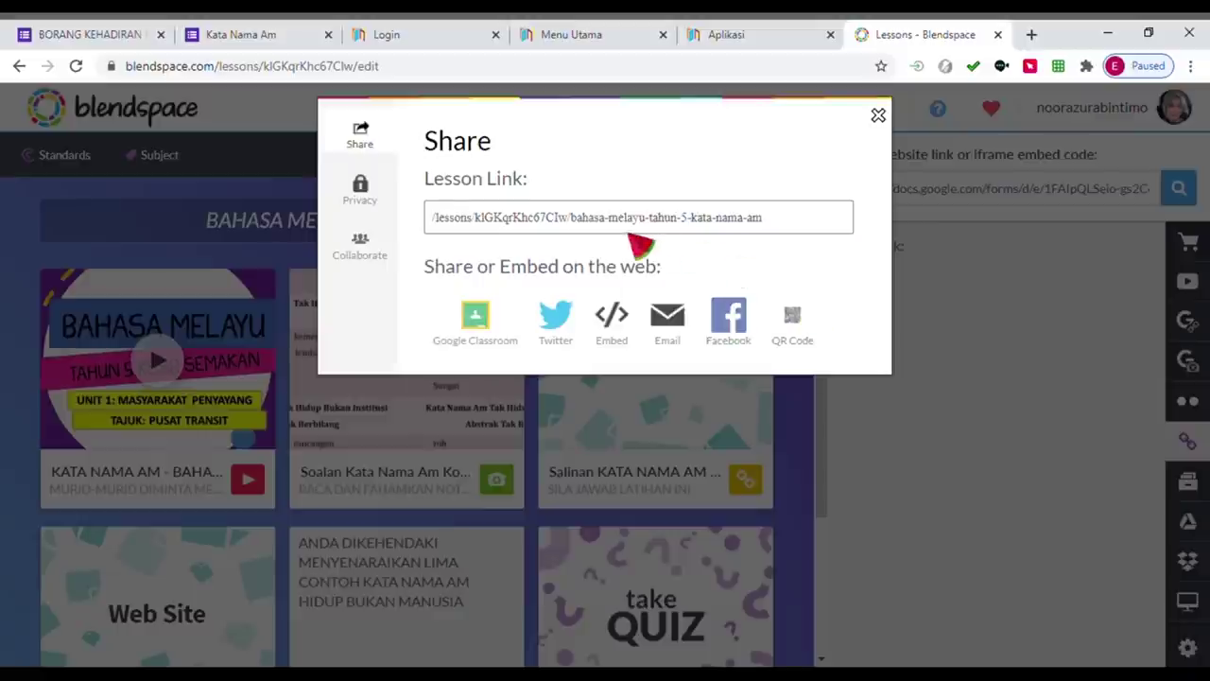
left_click(475, 321)
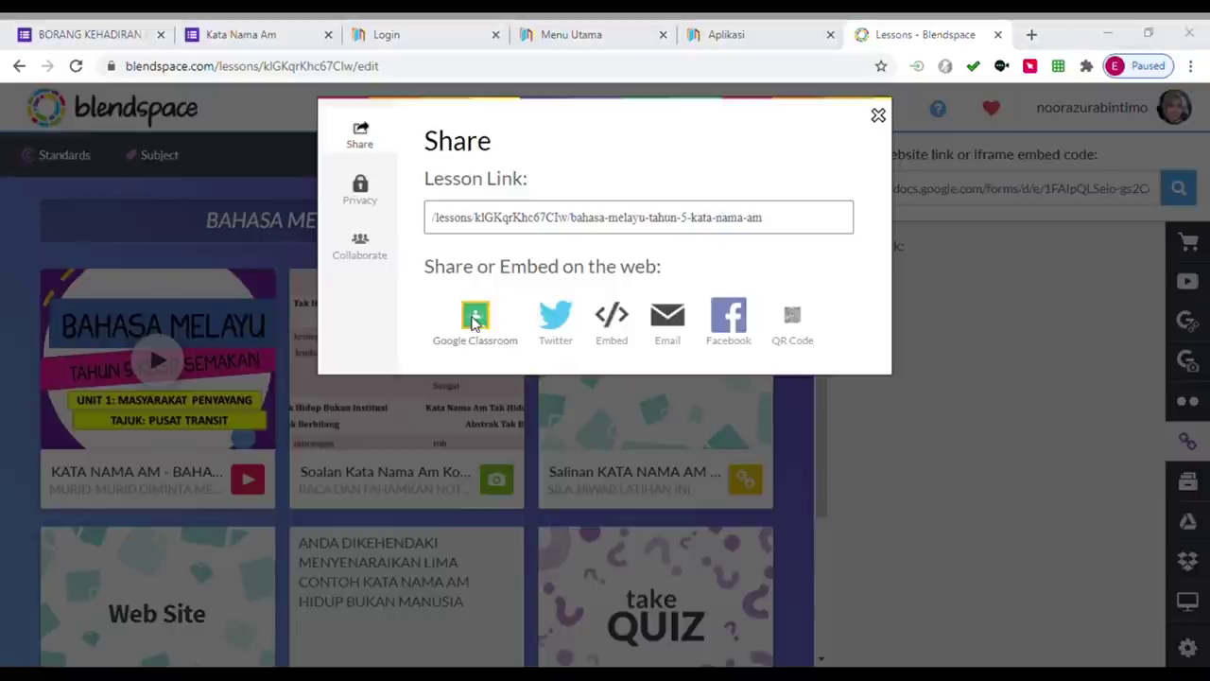
left_click(480, 324)
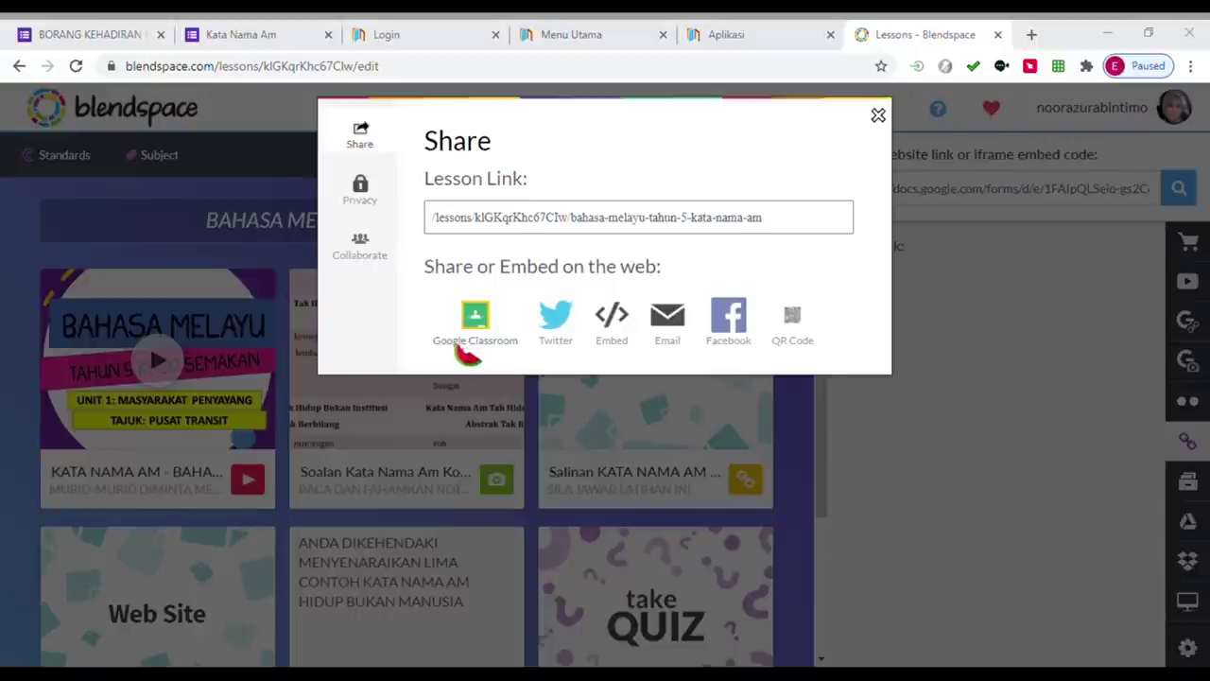
left_click(461, 350)
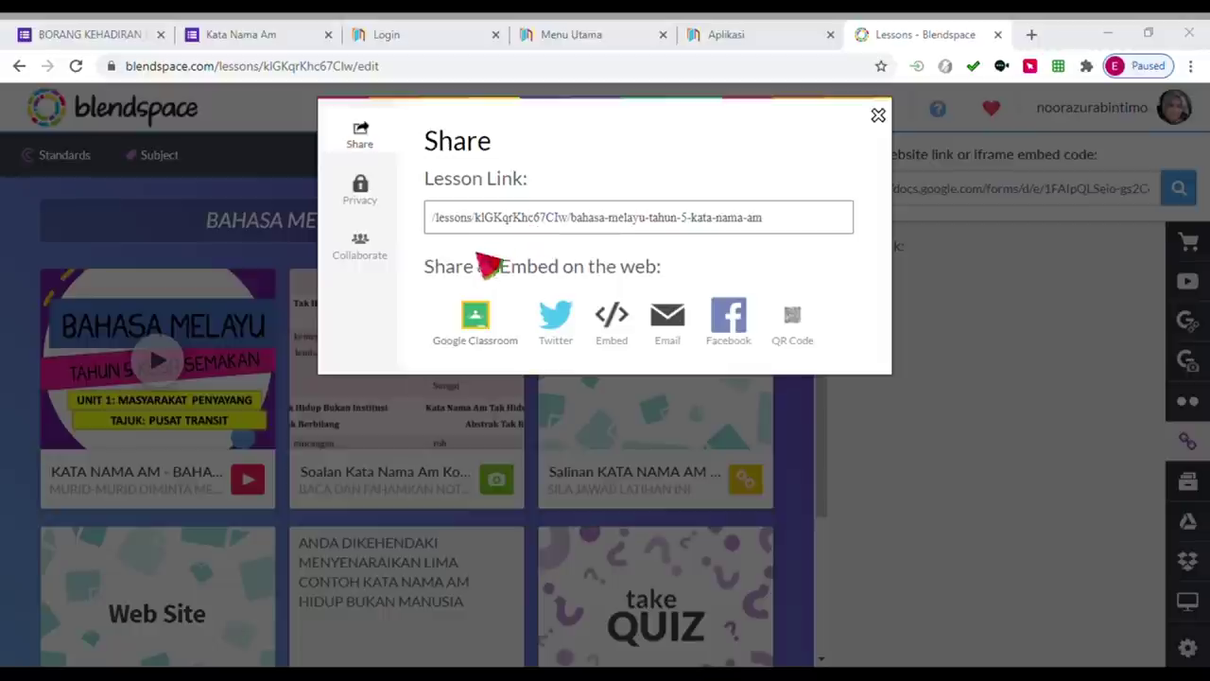
left_click(475, 317)
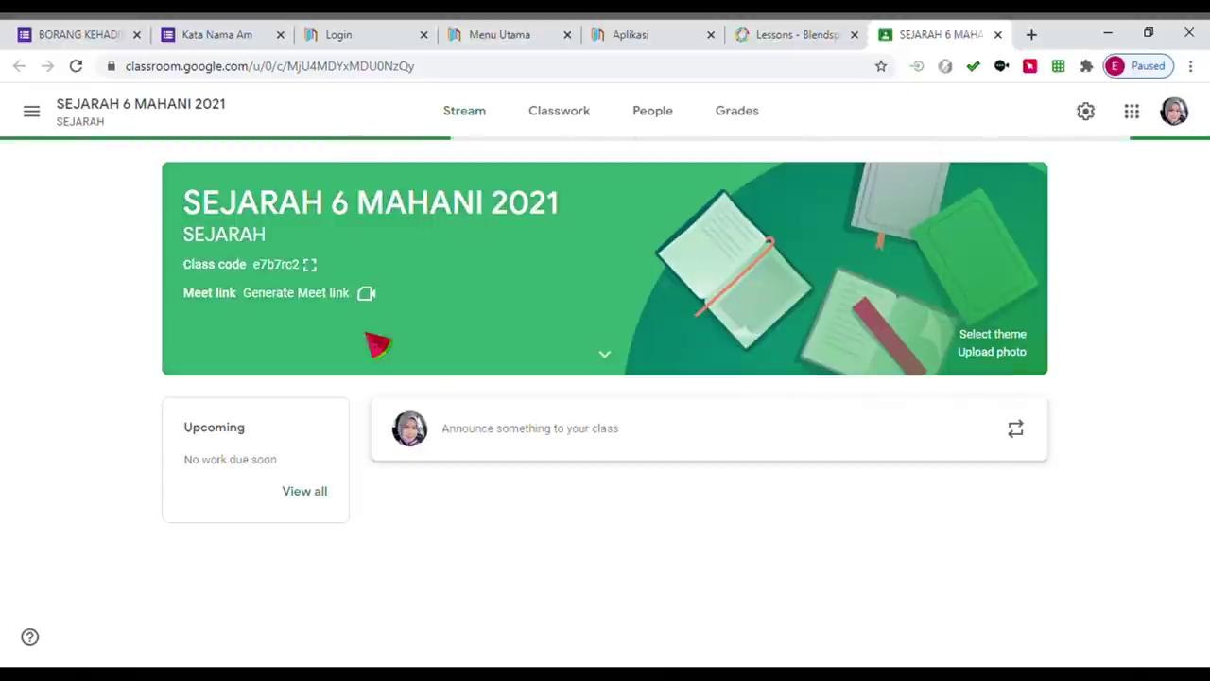
Check the class stream of SEJARAH 6 MAHANI 2021 for the newly shared lesson link post
scroll(631, 371, "down", 1)
scroll(631, 371, "down", 3)
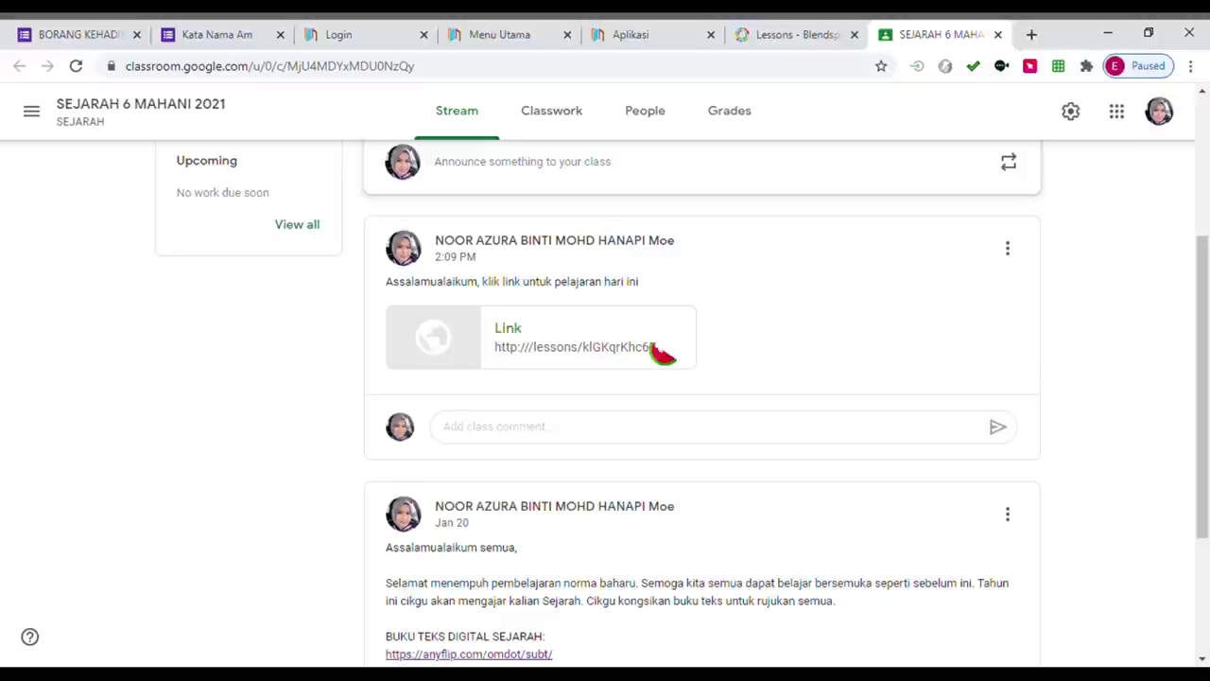
scroll(661, 352, "down", 1)
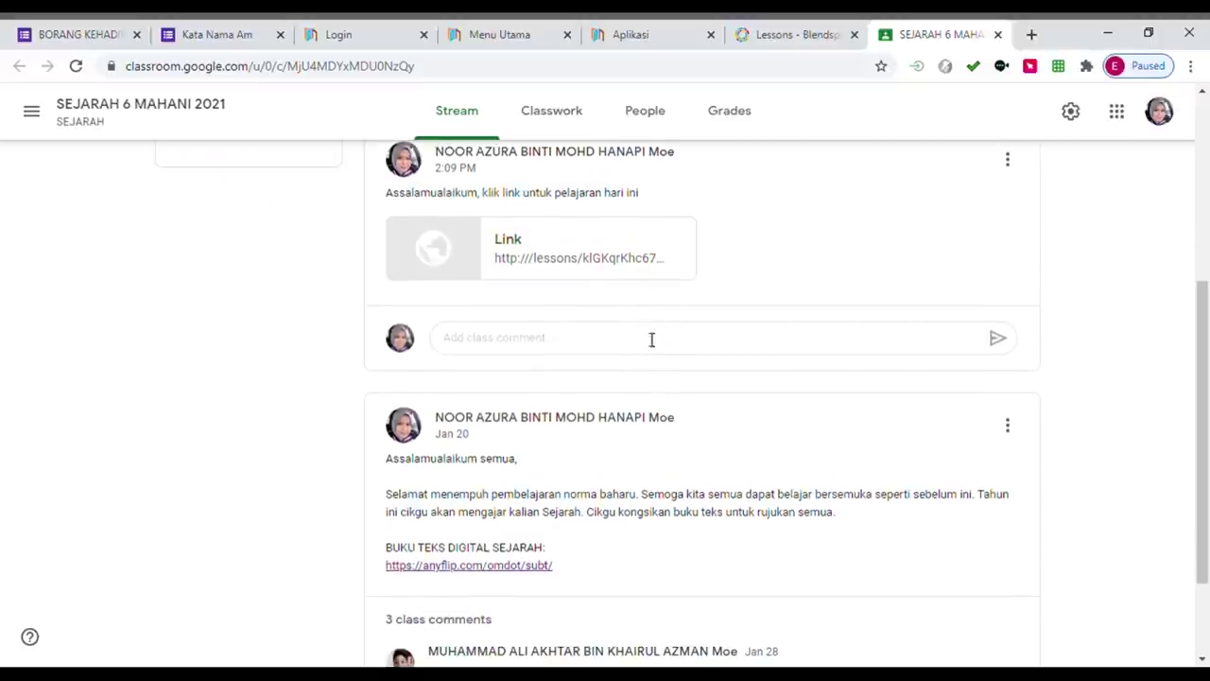
scroll(482, 274, "up", 2)
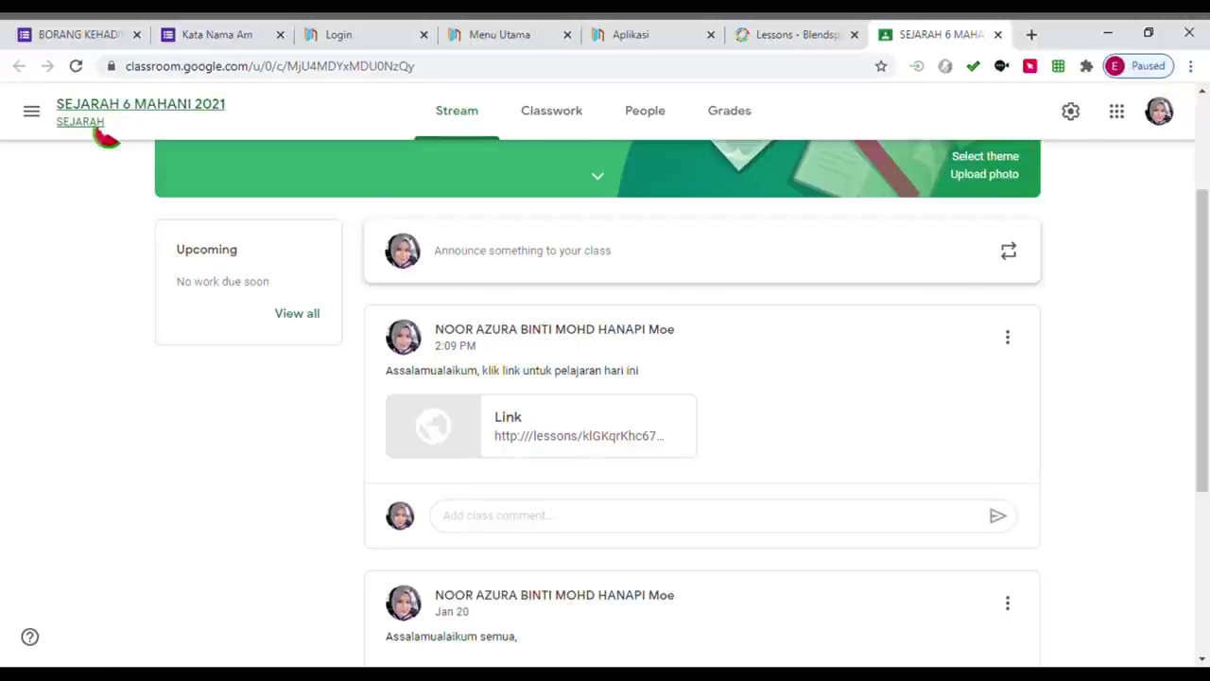
Open the Kelas Bm Tahun 5 lesson link from the BAHASA MELAYU 5 JAZARI class stream and look over its six tiles
left_click(47, 115)
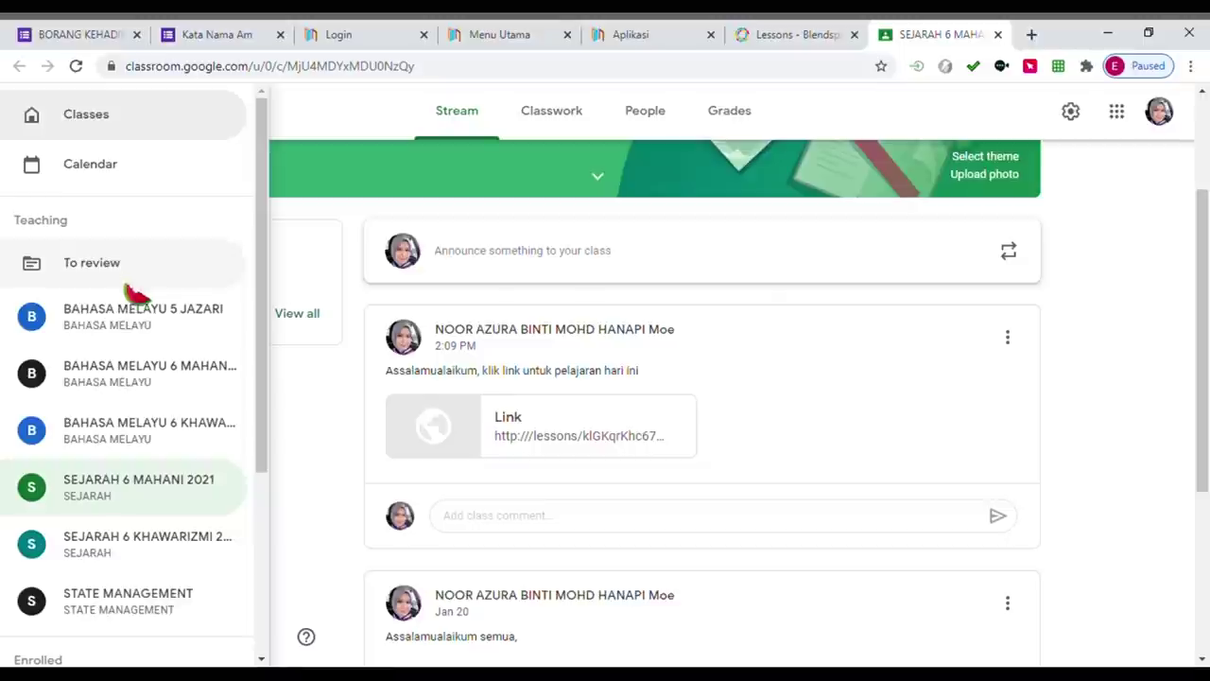
left_click(75, 321)
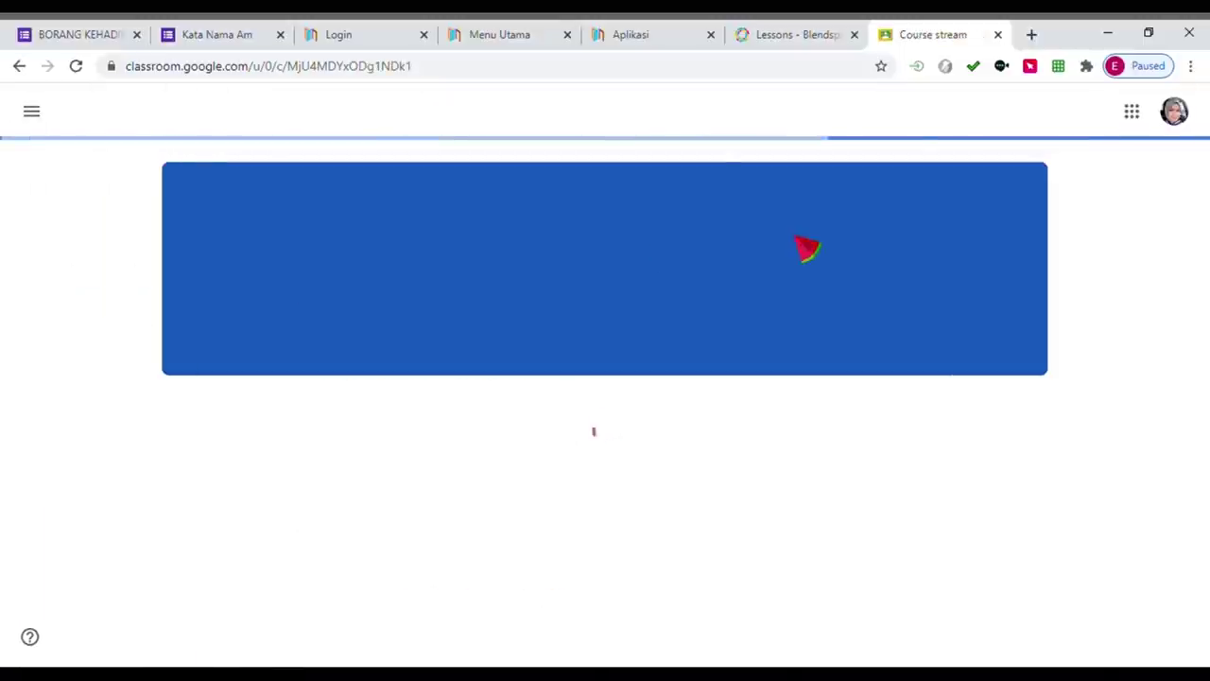
scroll(805, 249, "down", 3)
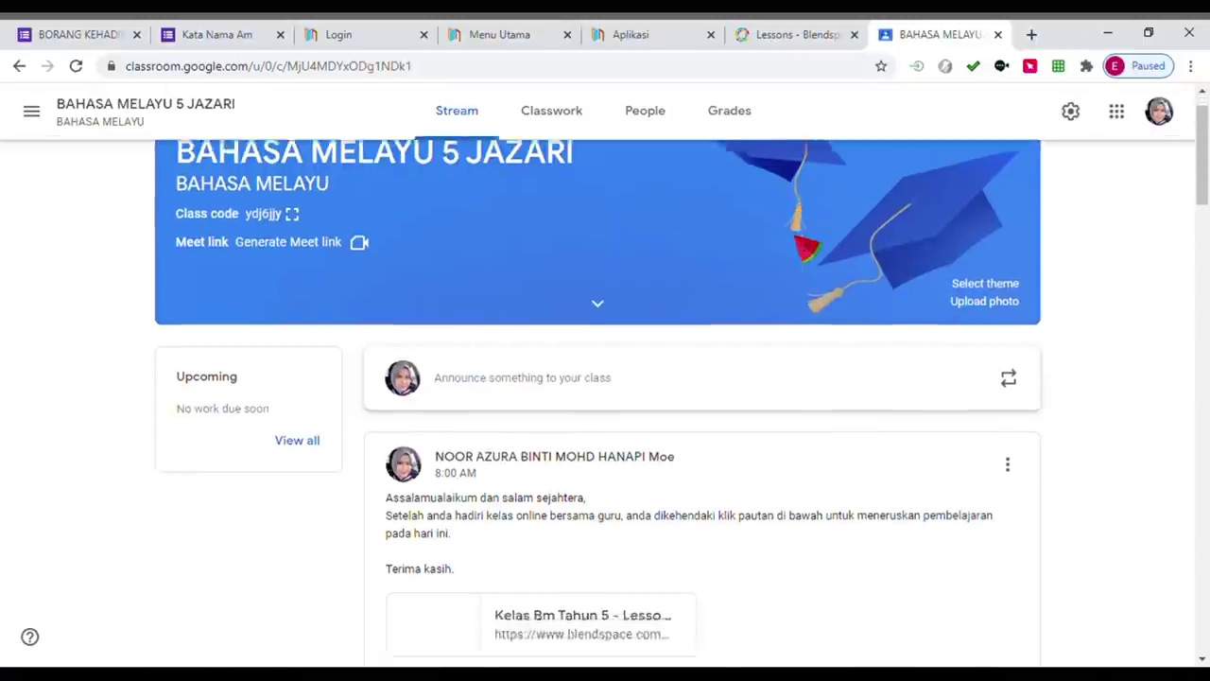
left_click(577, 401)
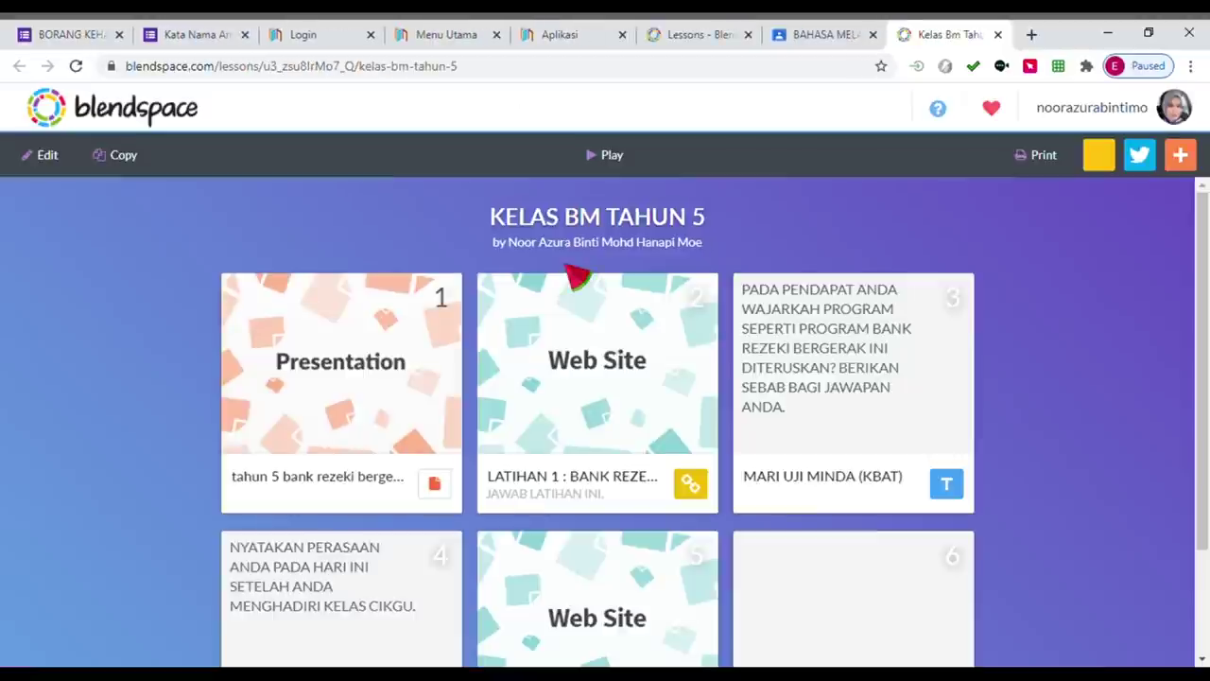
scroll(572, 275, "down", 1)
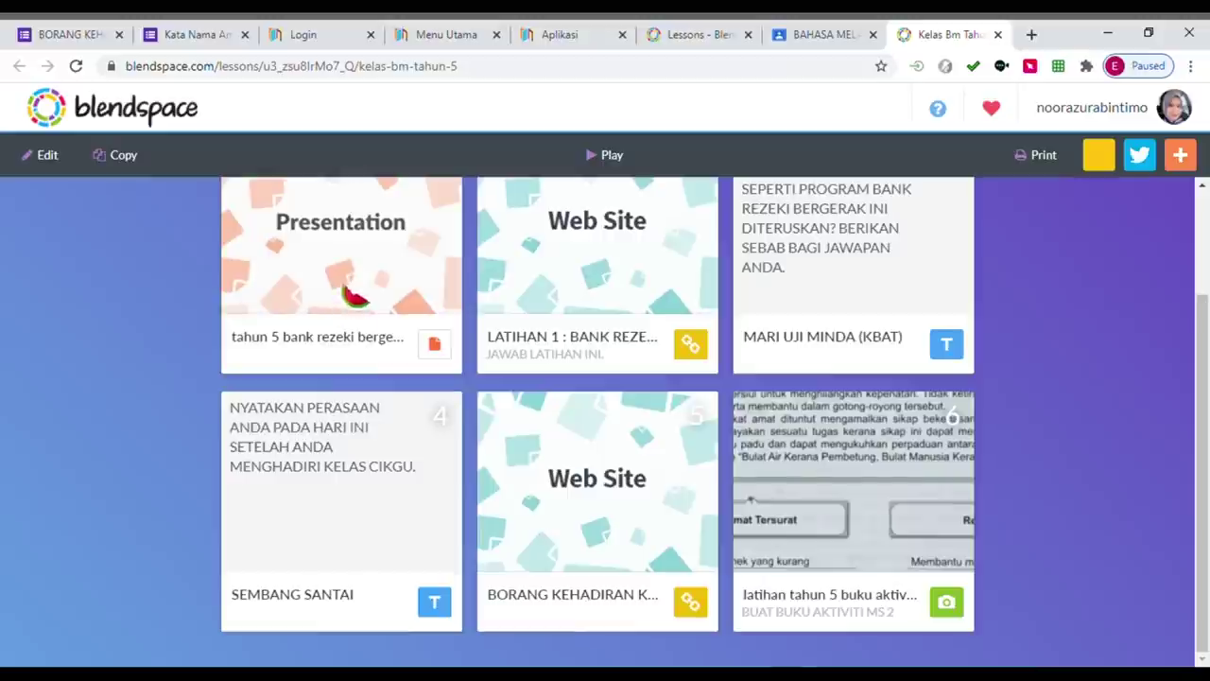
scroll(416, 305, "up", 1)
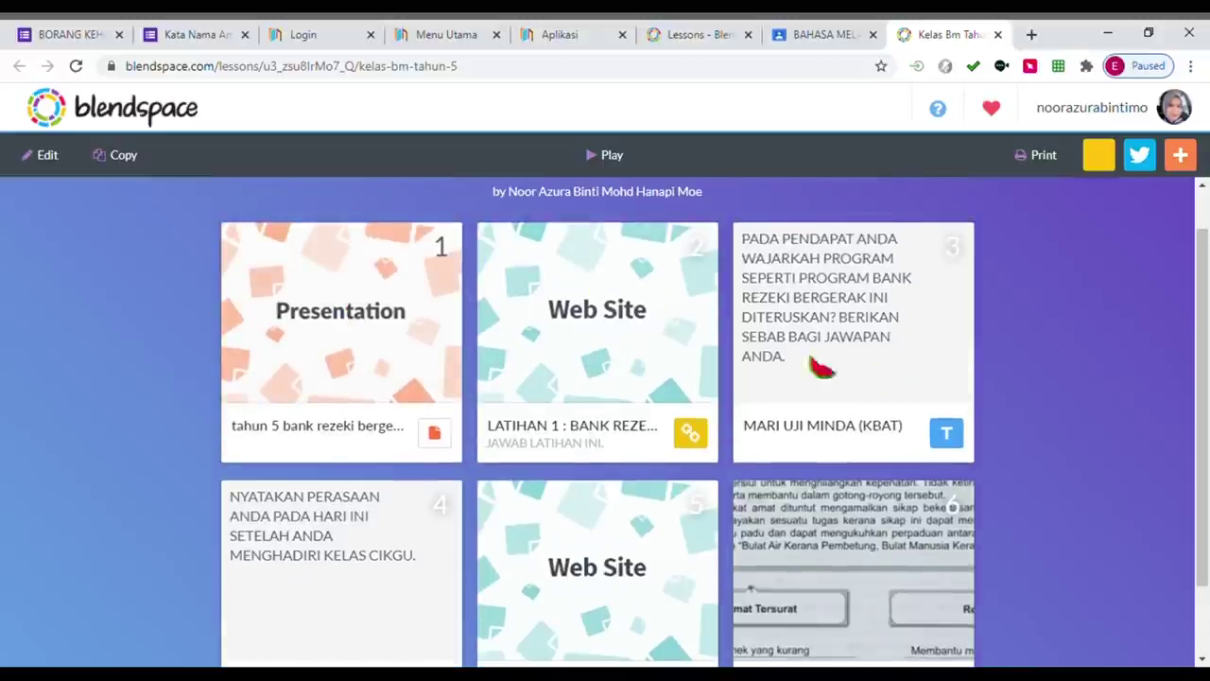
scroll(879, 312, "down", 1)
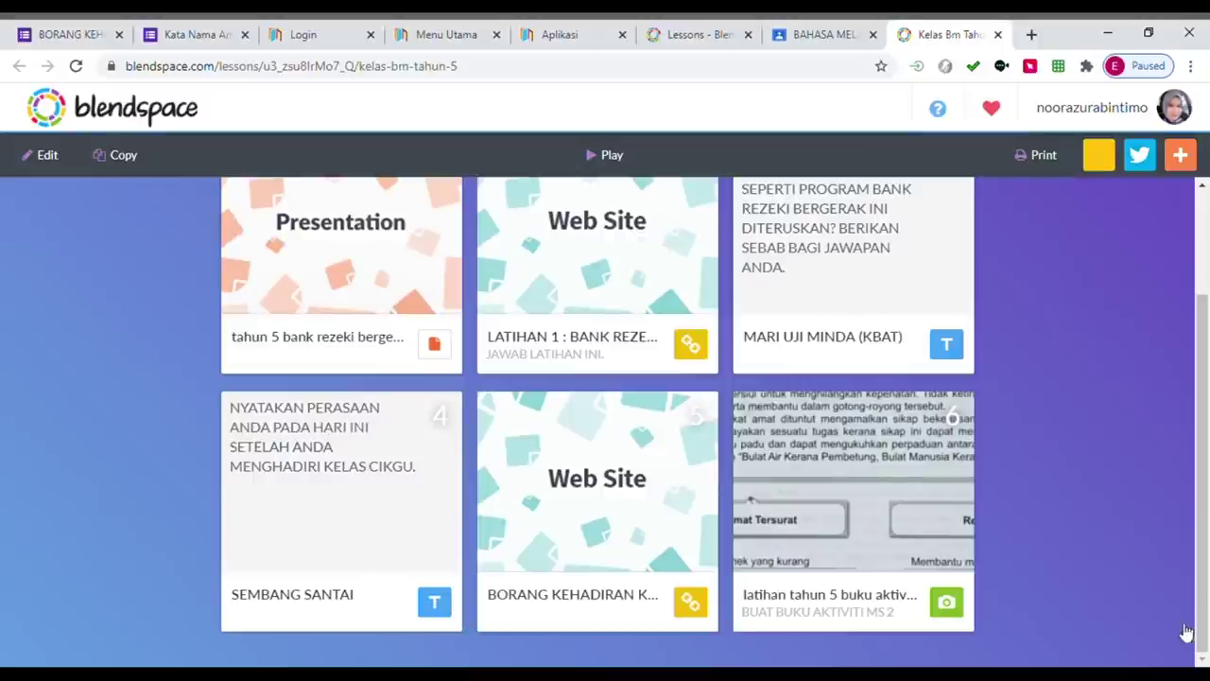
Open the MARI UJI MINDA (KBAT) tile and read the pupils' answers in its discussion
left_click(950, 350)
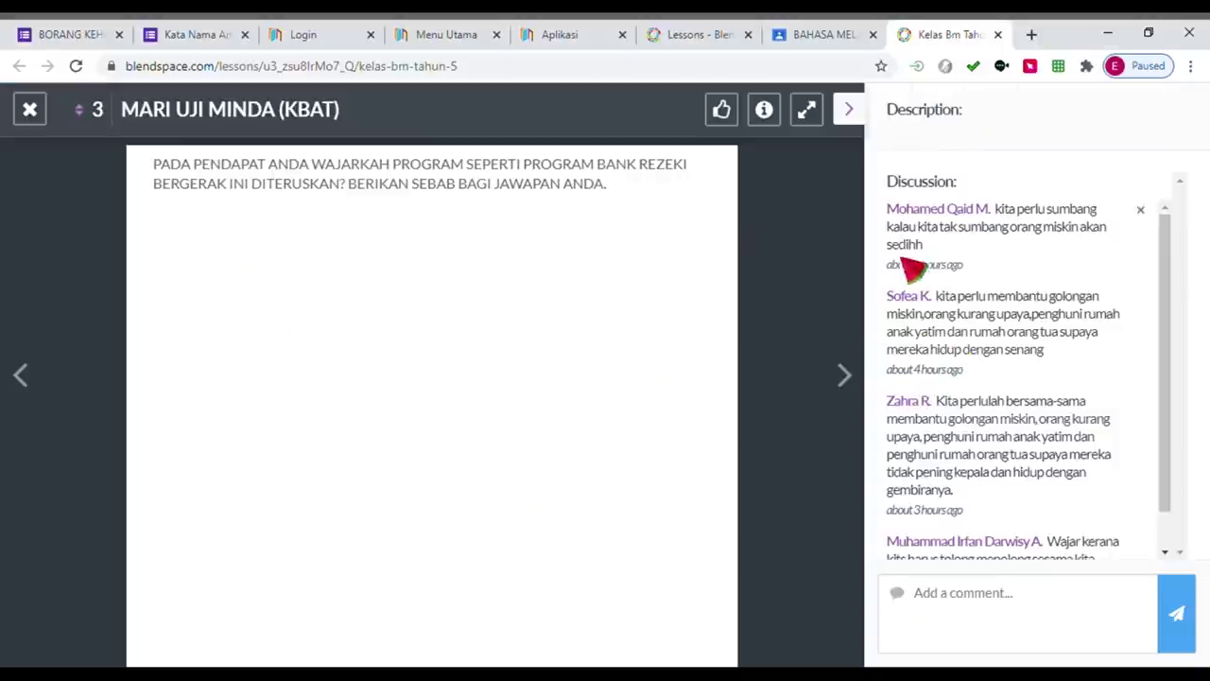
scroll(1011, 274, "down", 1)
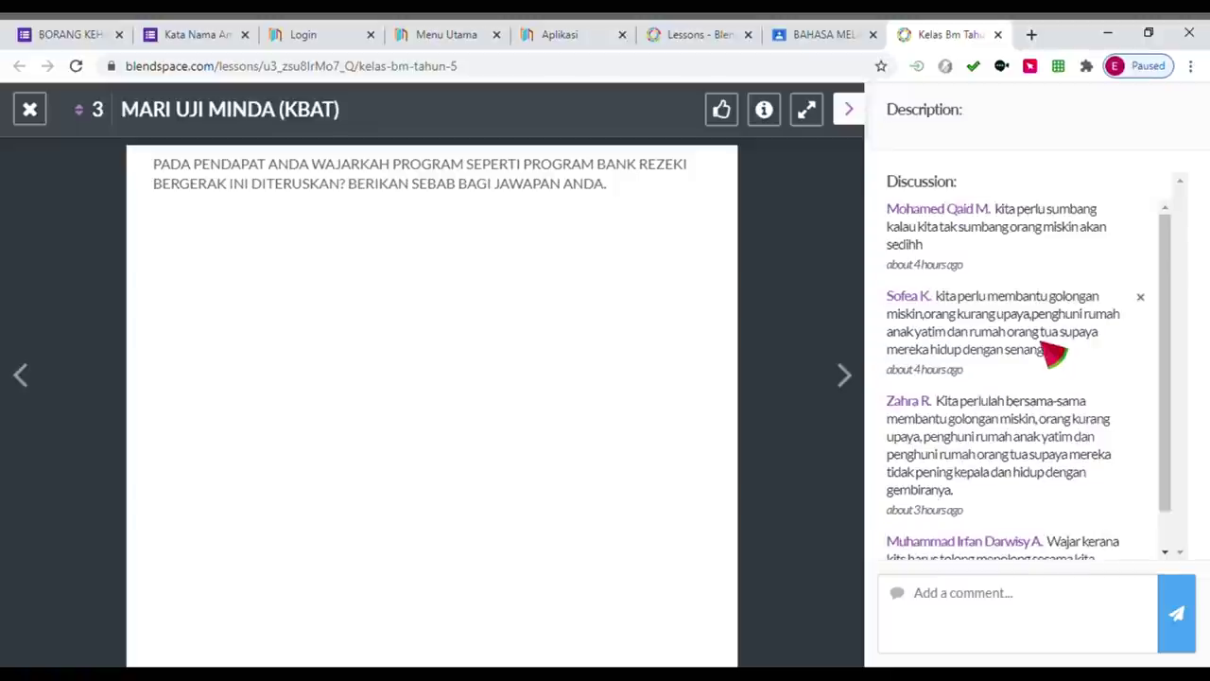
scroll(1012, 265, "down", 1)
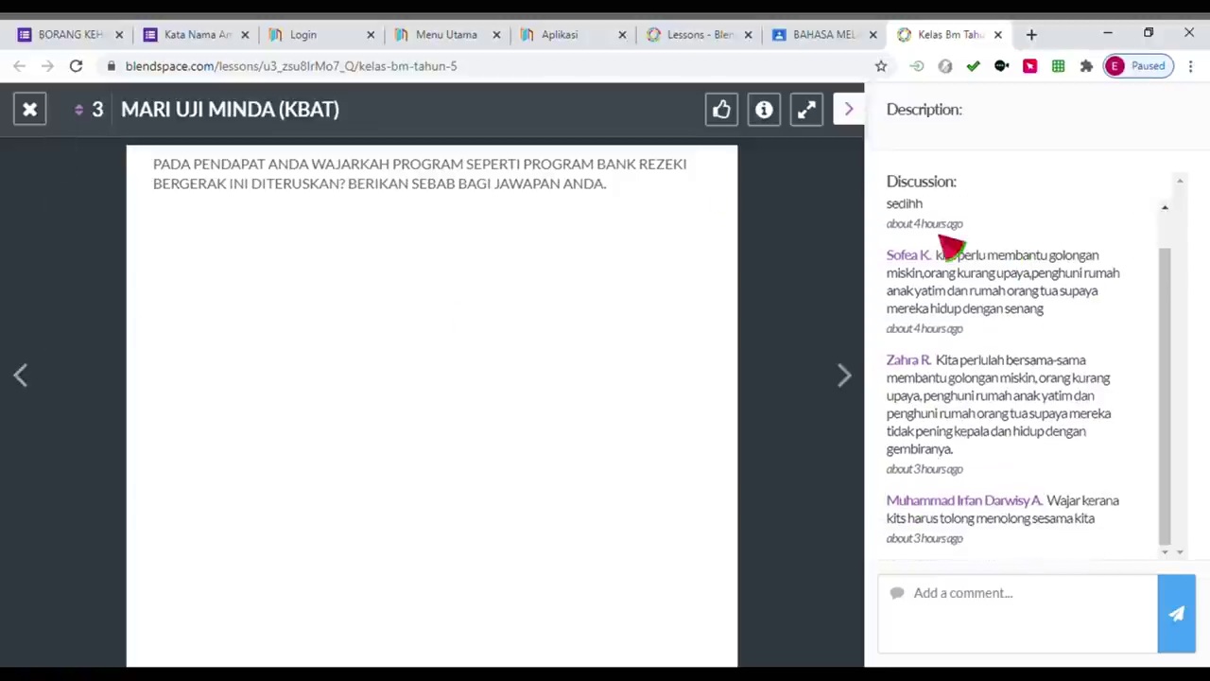
View the SEMBANG SANTAI, BORANG KEHADIRAN and latihan tahun 5 buku aktiviti resources in turn, and return to the lesson overview
left_click(842, 376)
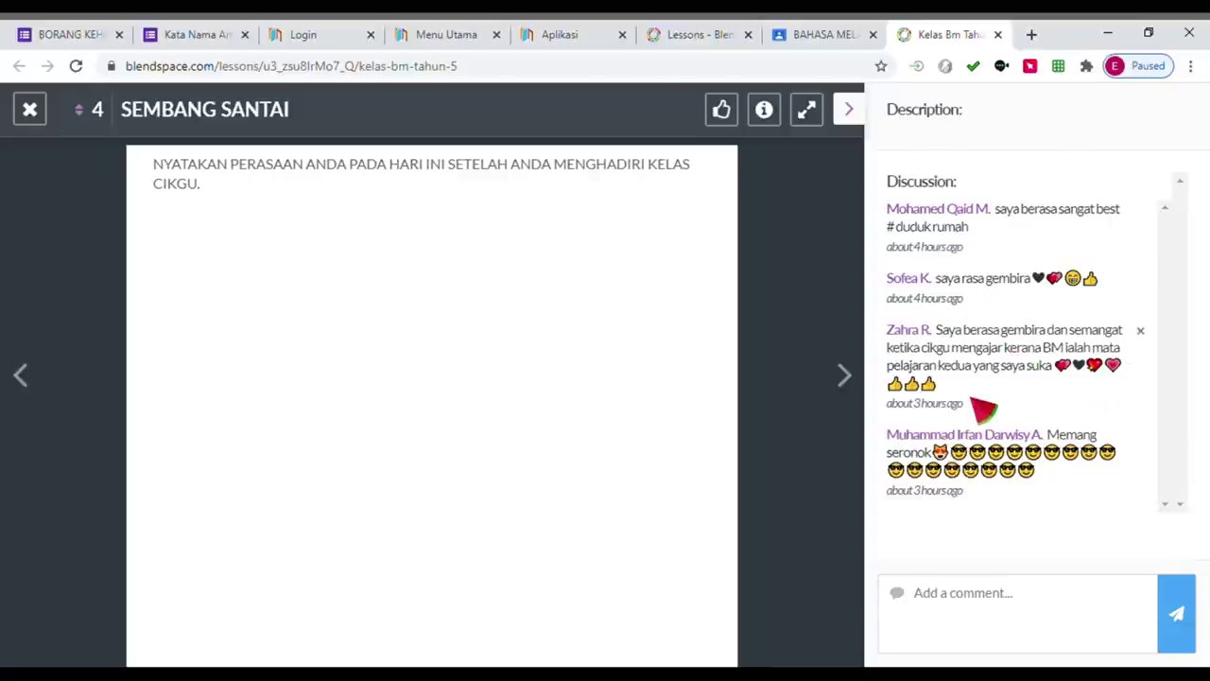
left_click(845, 378)
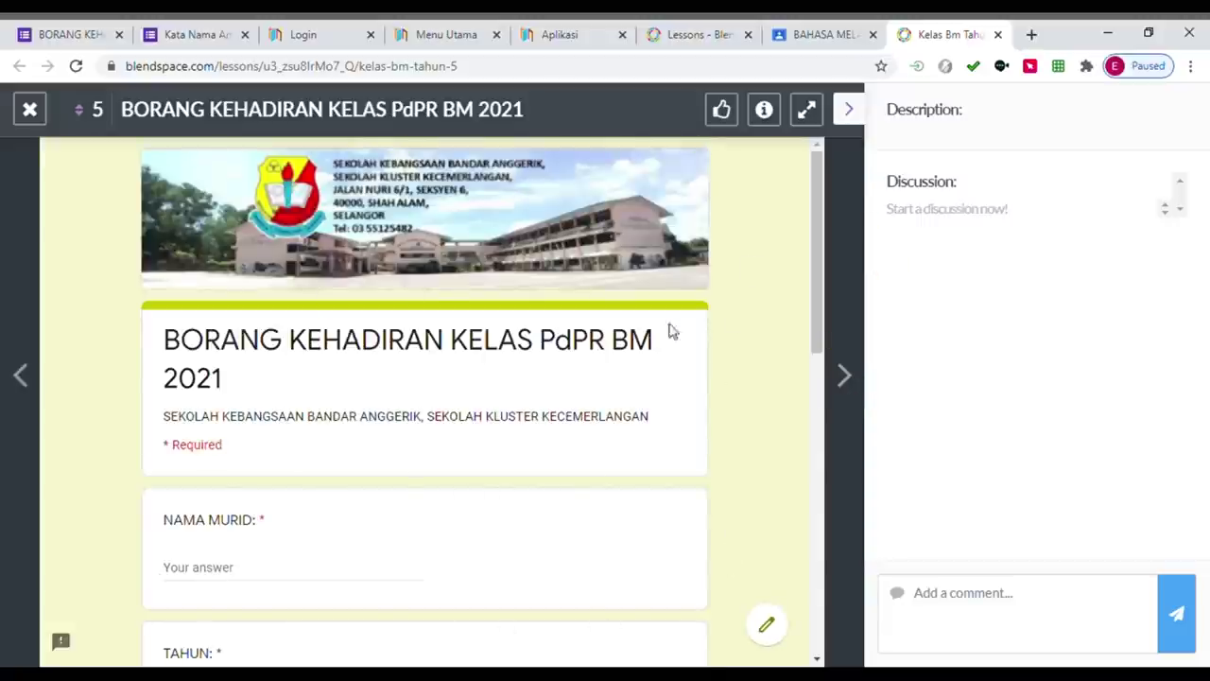
left_click(847, 378)
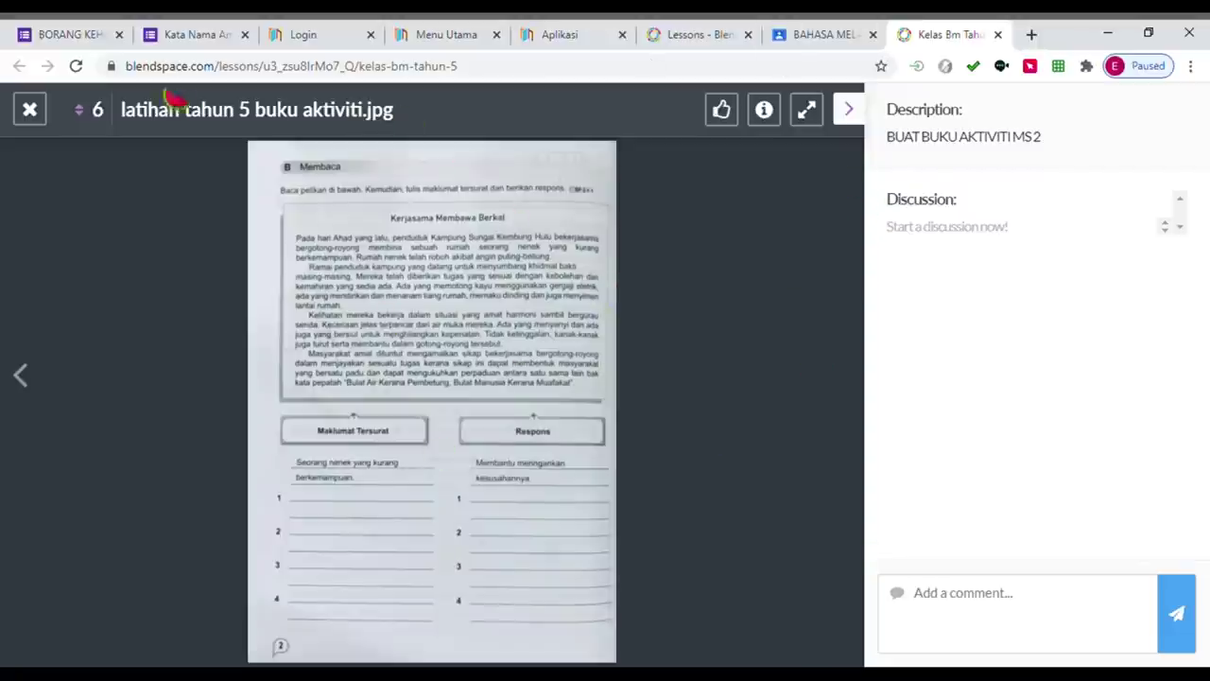
left_click(36, 123)
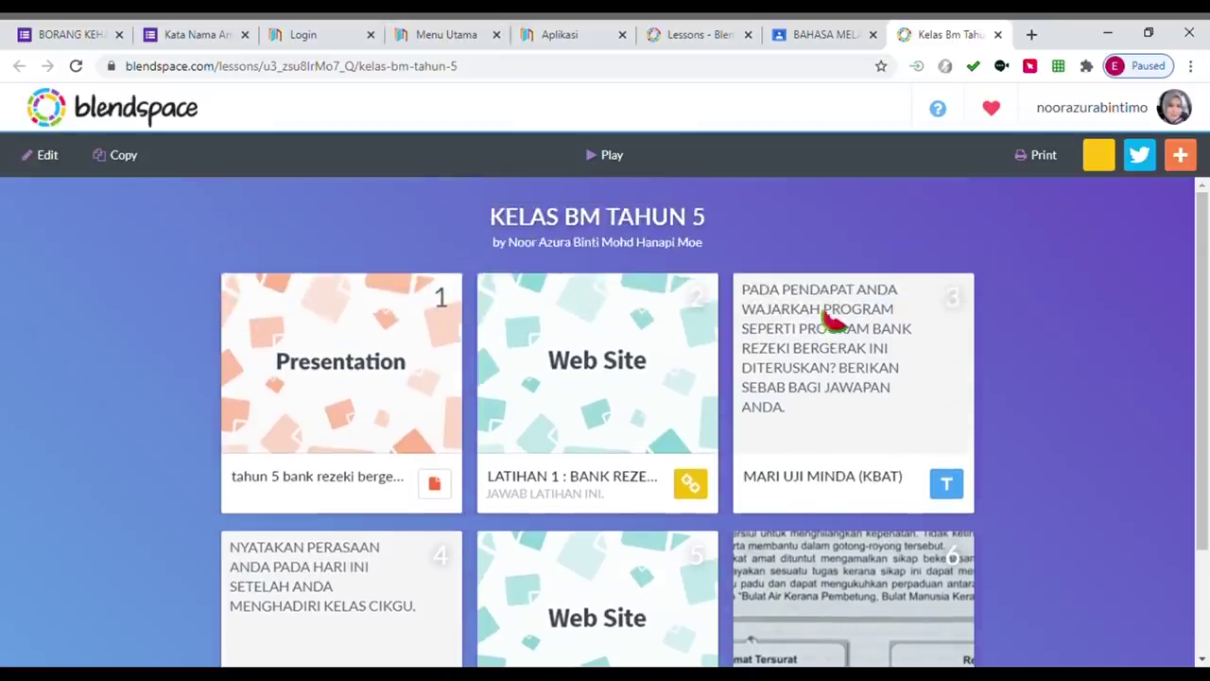
Return to the BAHASA MELAYU TAHUN 5: KATA NAMA AM lesson editor and leave it for the Blendspace home page
scroll(832, 322, "up", 2)
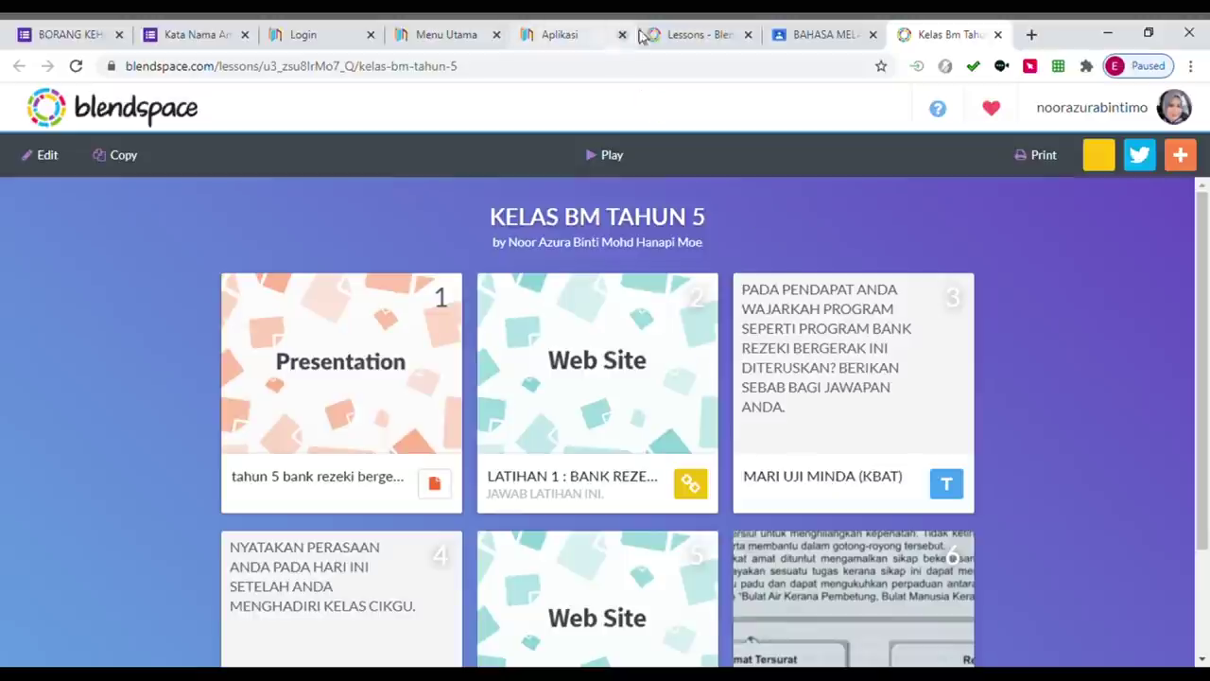
left_click(677, 34)
left_click(878, 115)
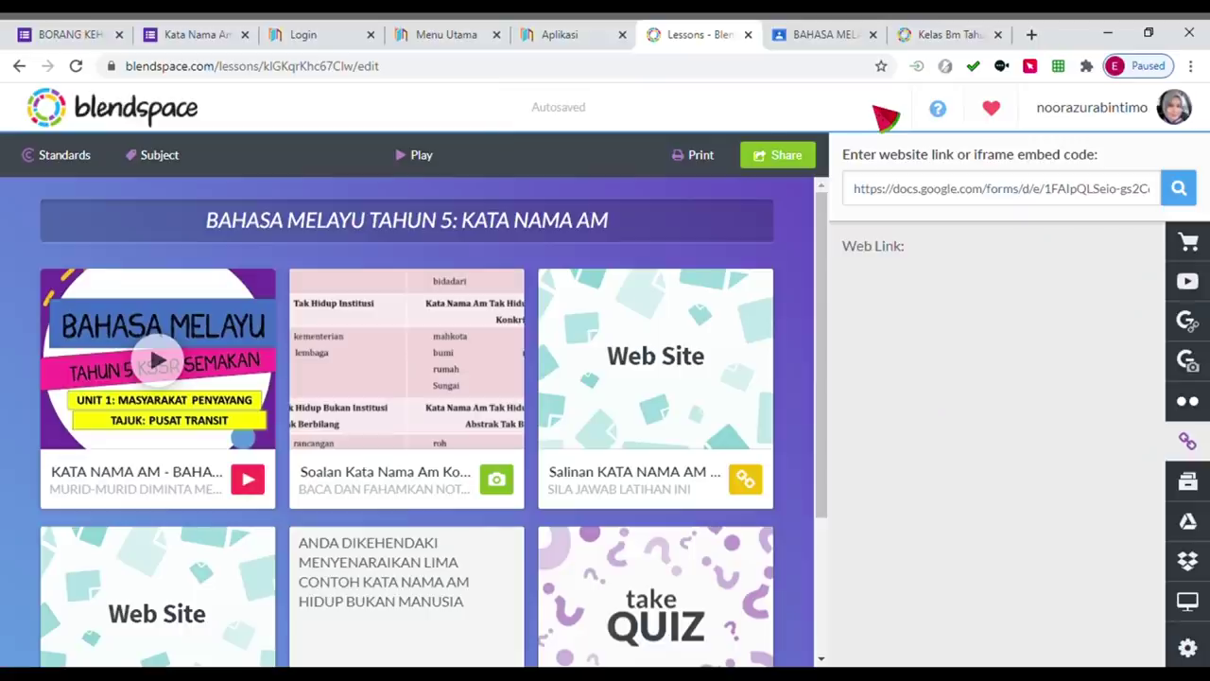
left_click(148, 109)
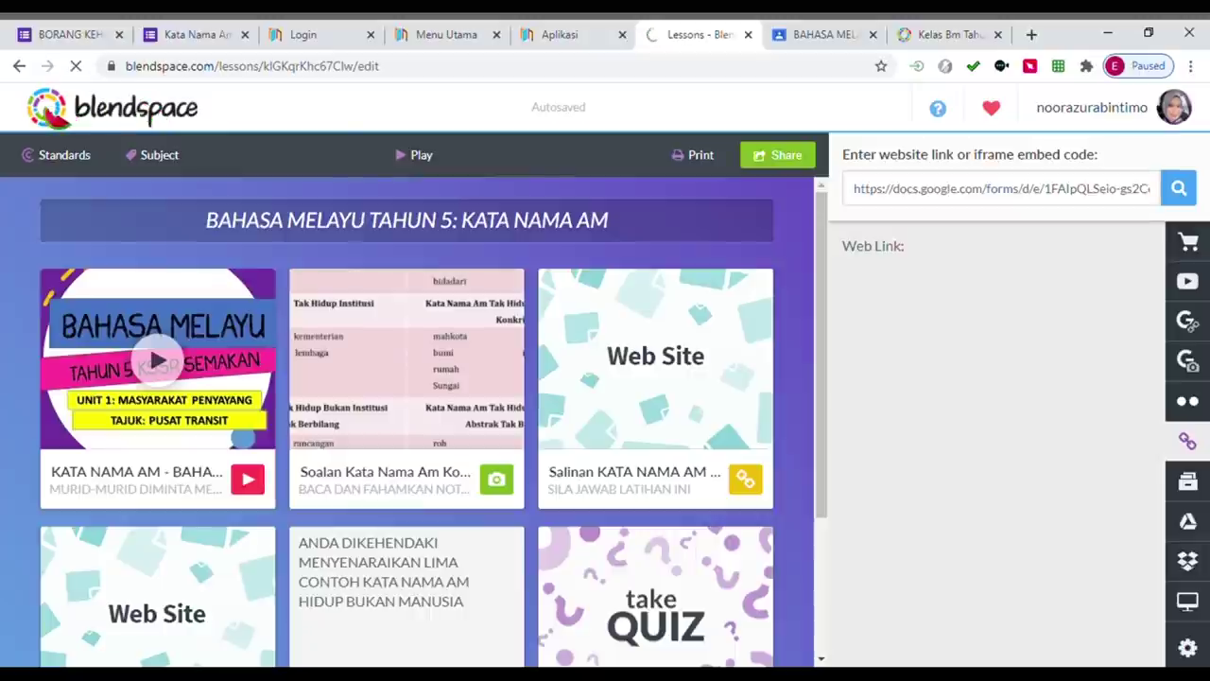